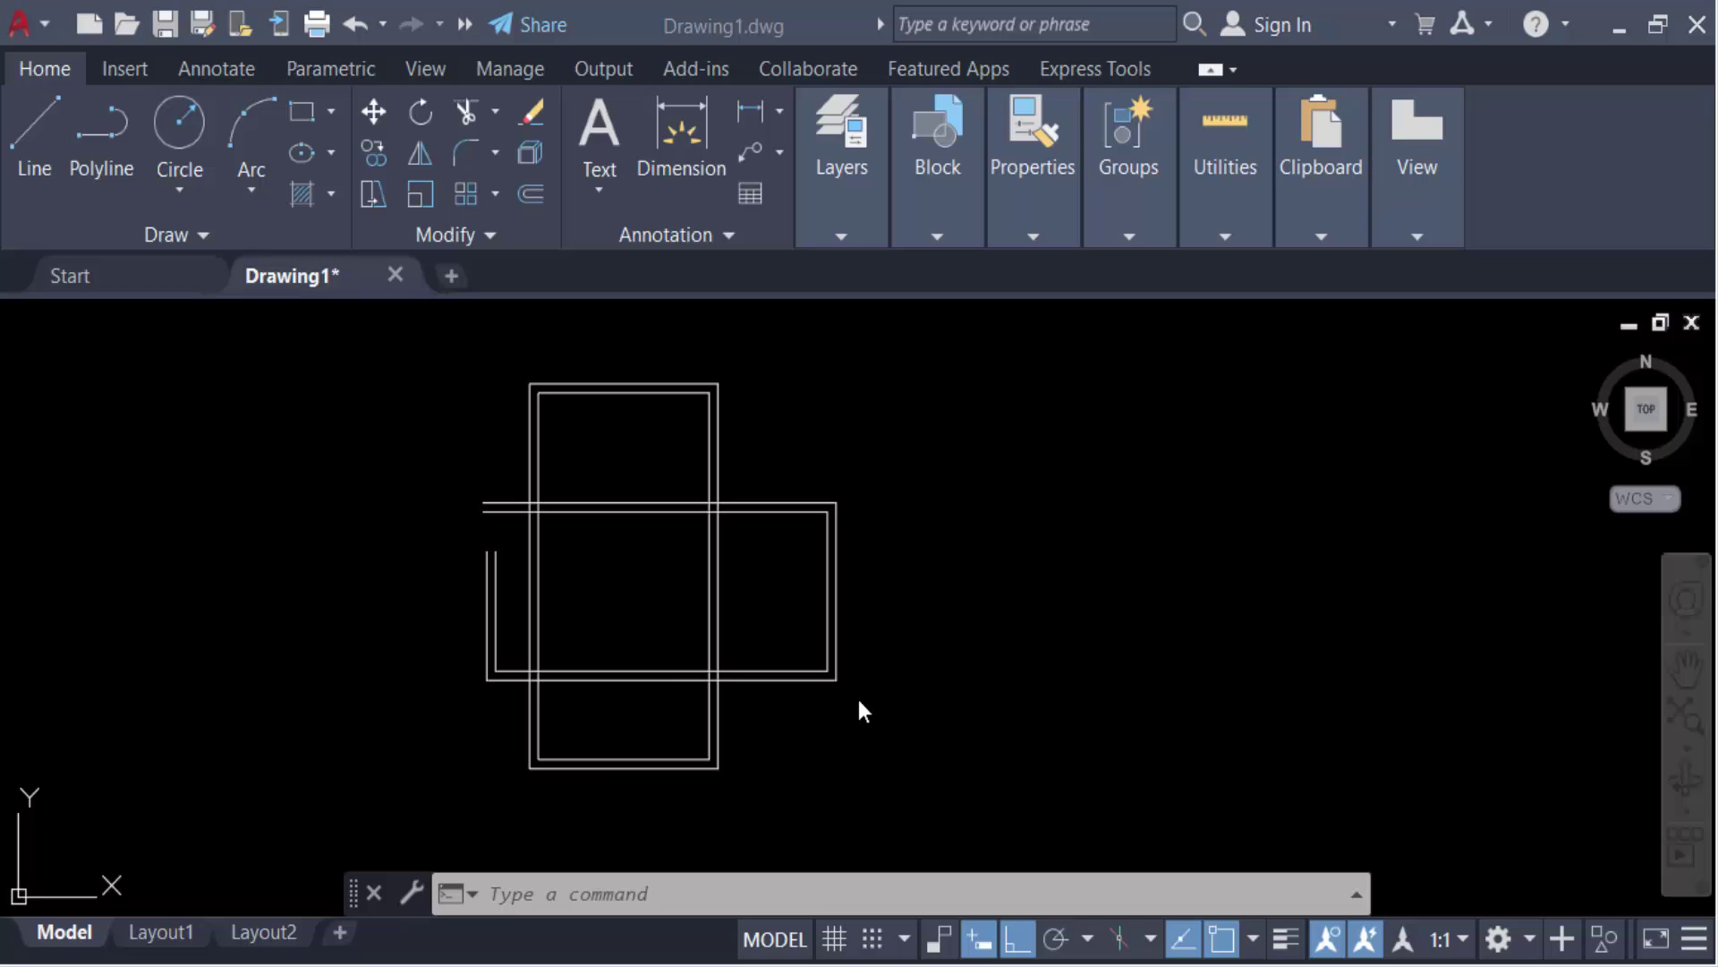
Run MLEDIT to open Multilines Edit Tools and choose the Corner Joint tool
scroll(667, 666, "up", 4)
scroll(765, 698, "down", 3)
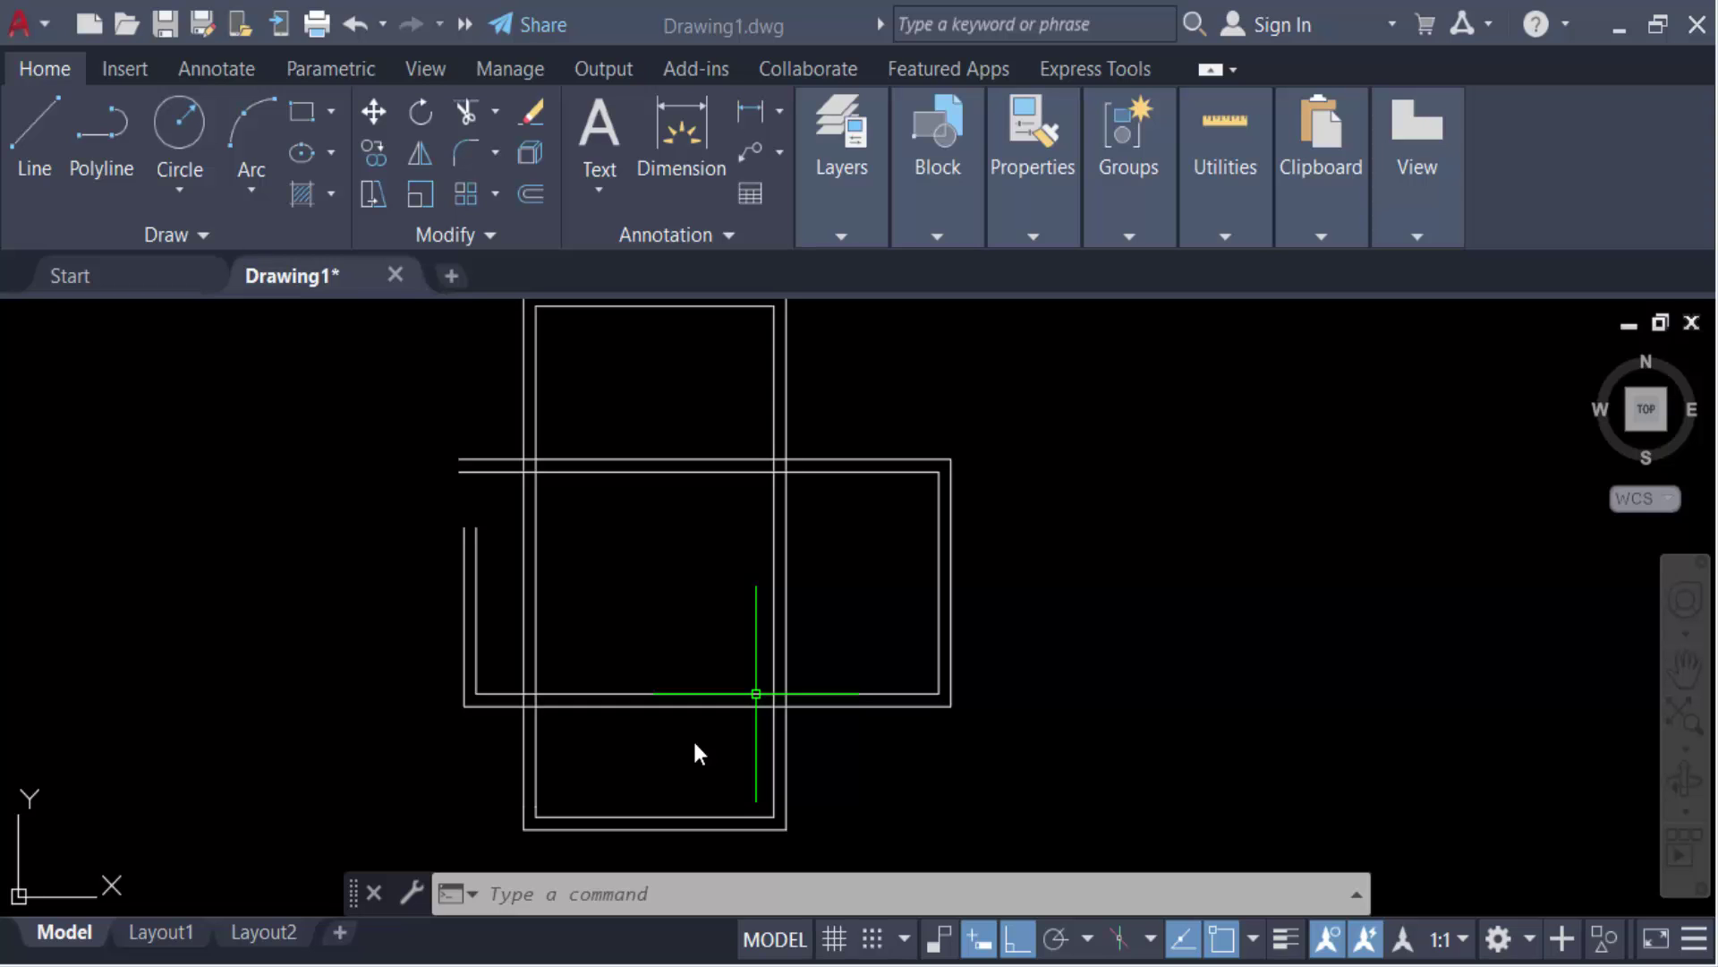
left_click(678, 902)
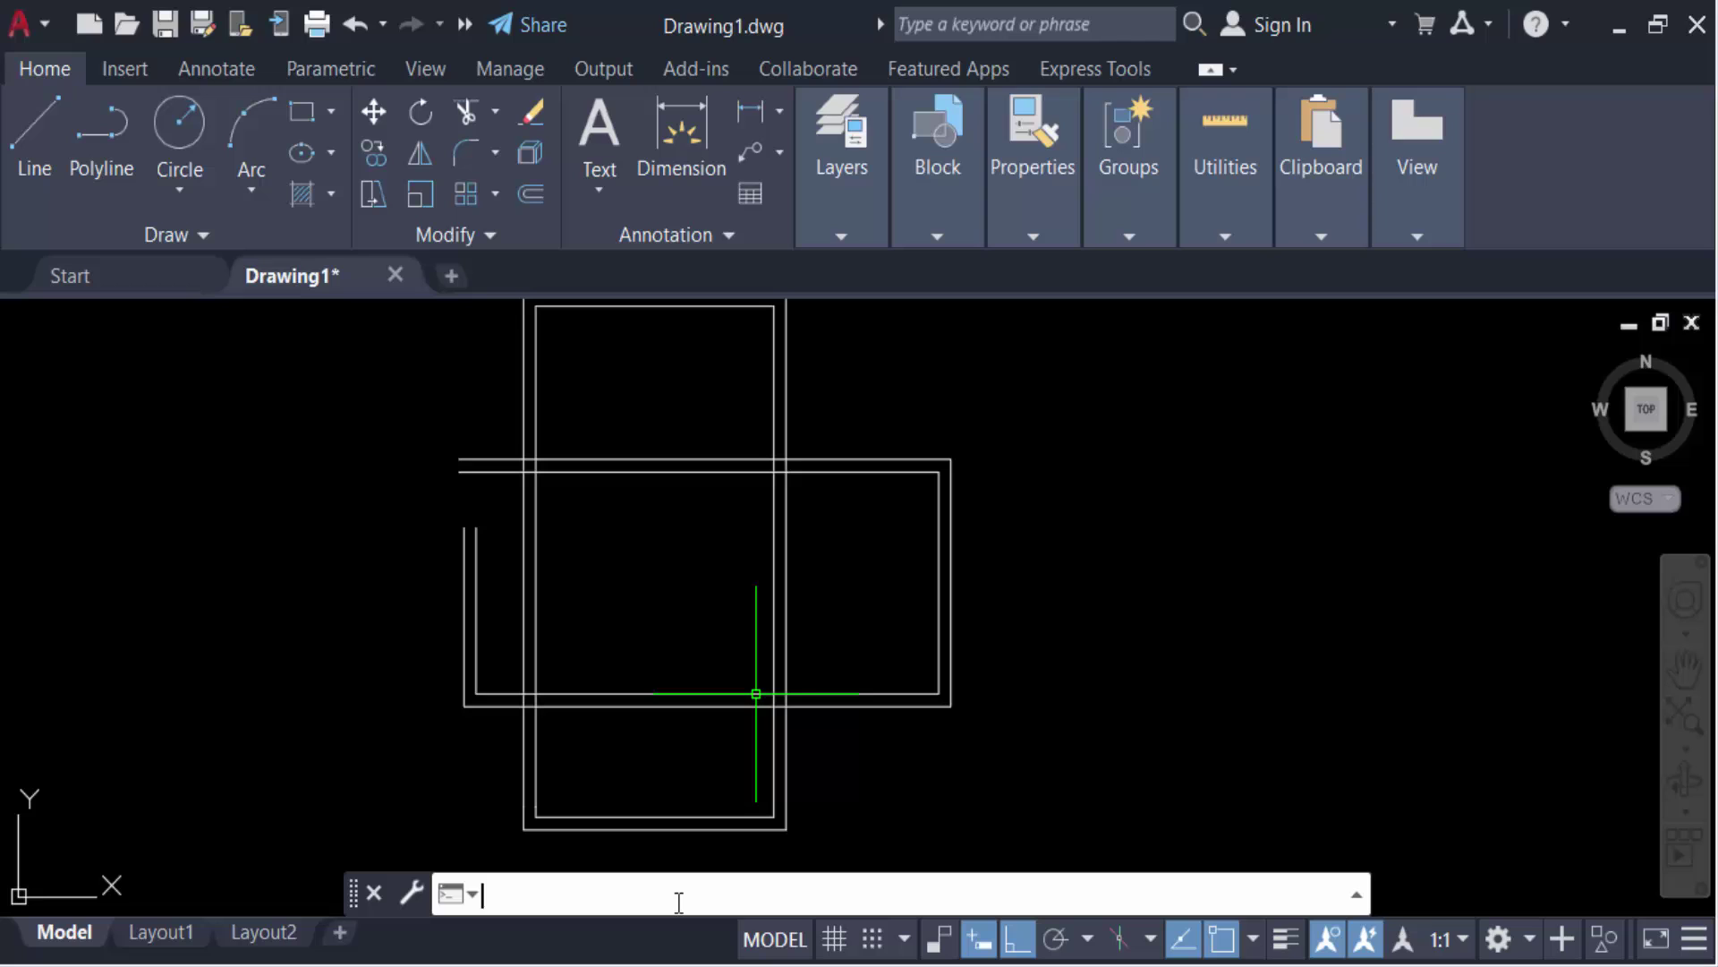
type("mled")
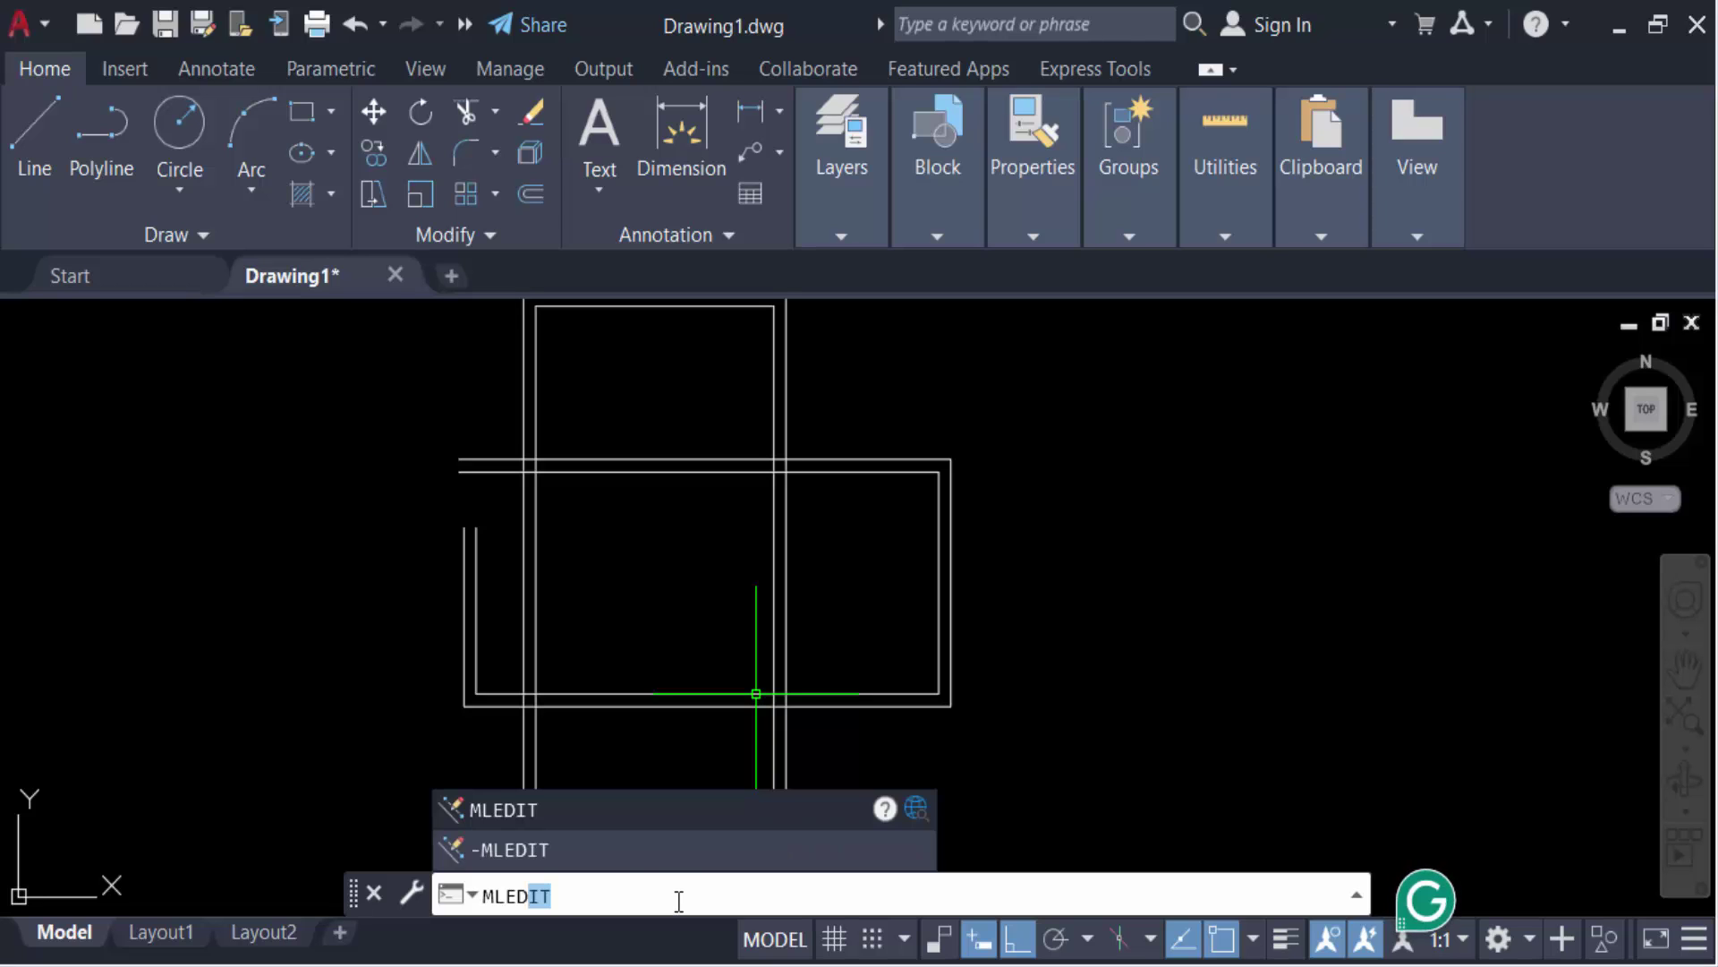
left_click(540, 817)
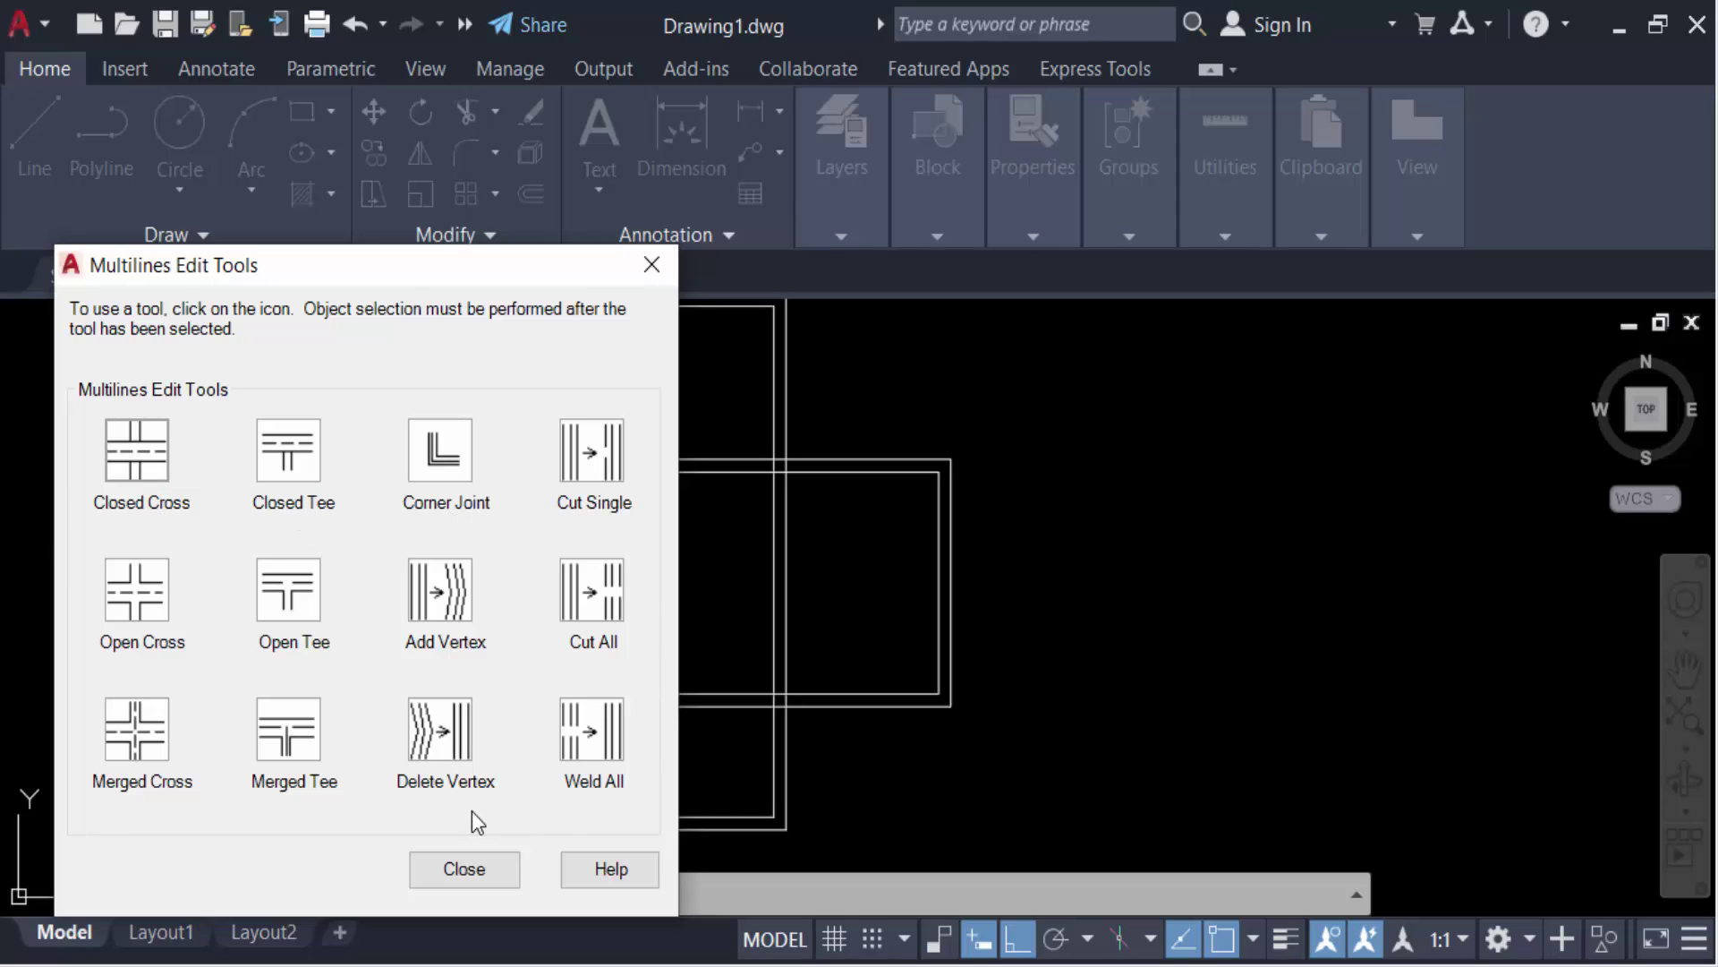
left_click(440, 471)
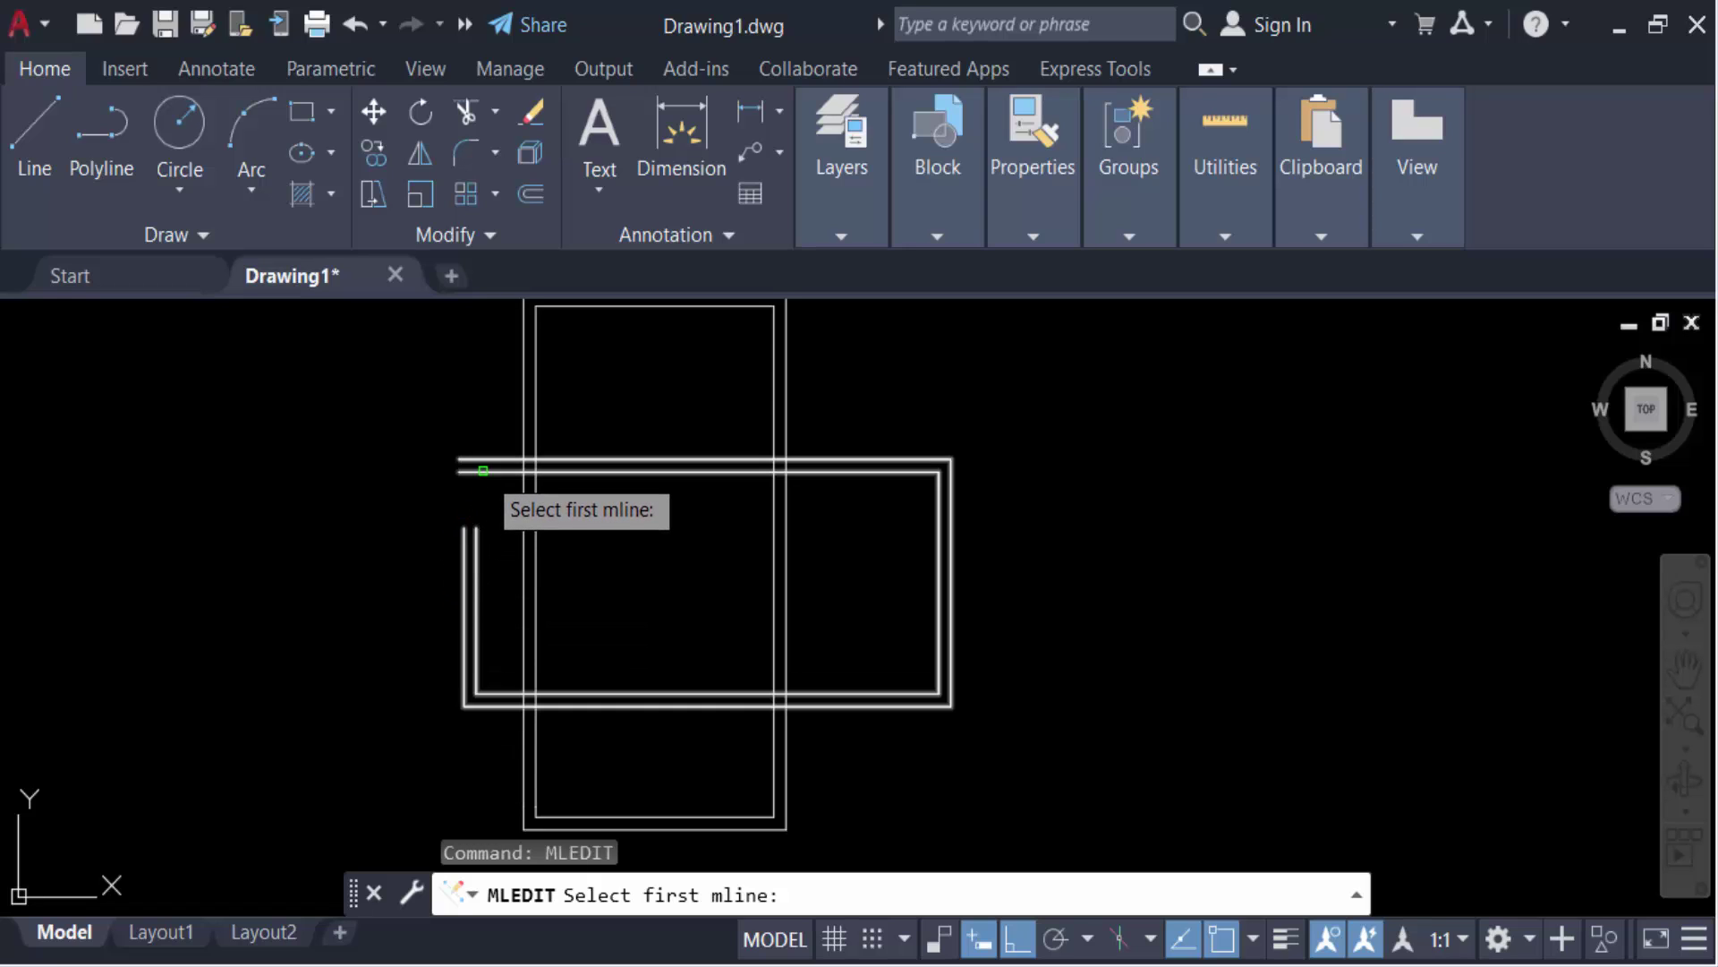
Join the horizontal and left vertical multilines into a clean upper-left corner, then repeat MLEDIT
left_click(484, 470)
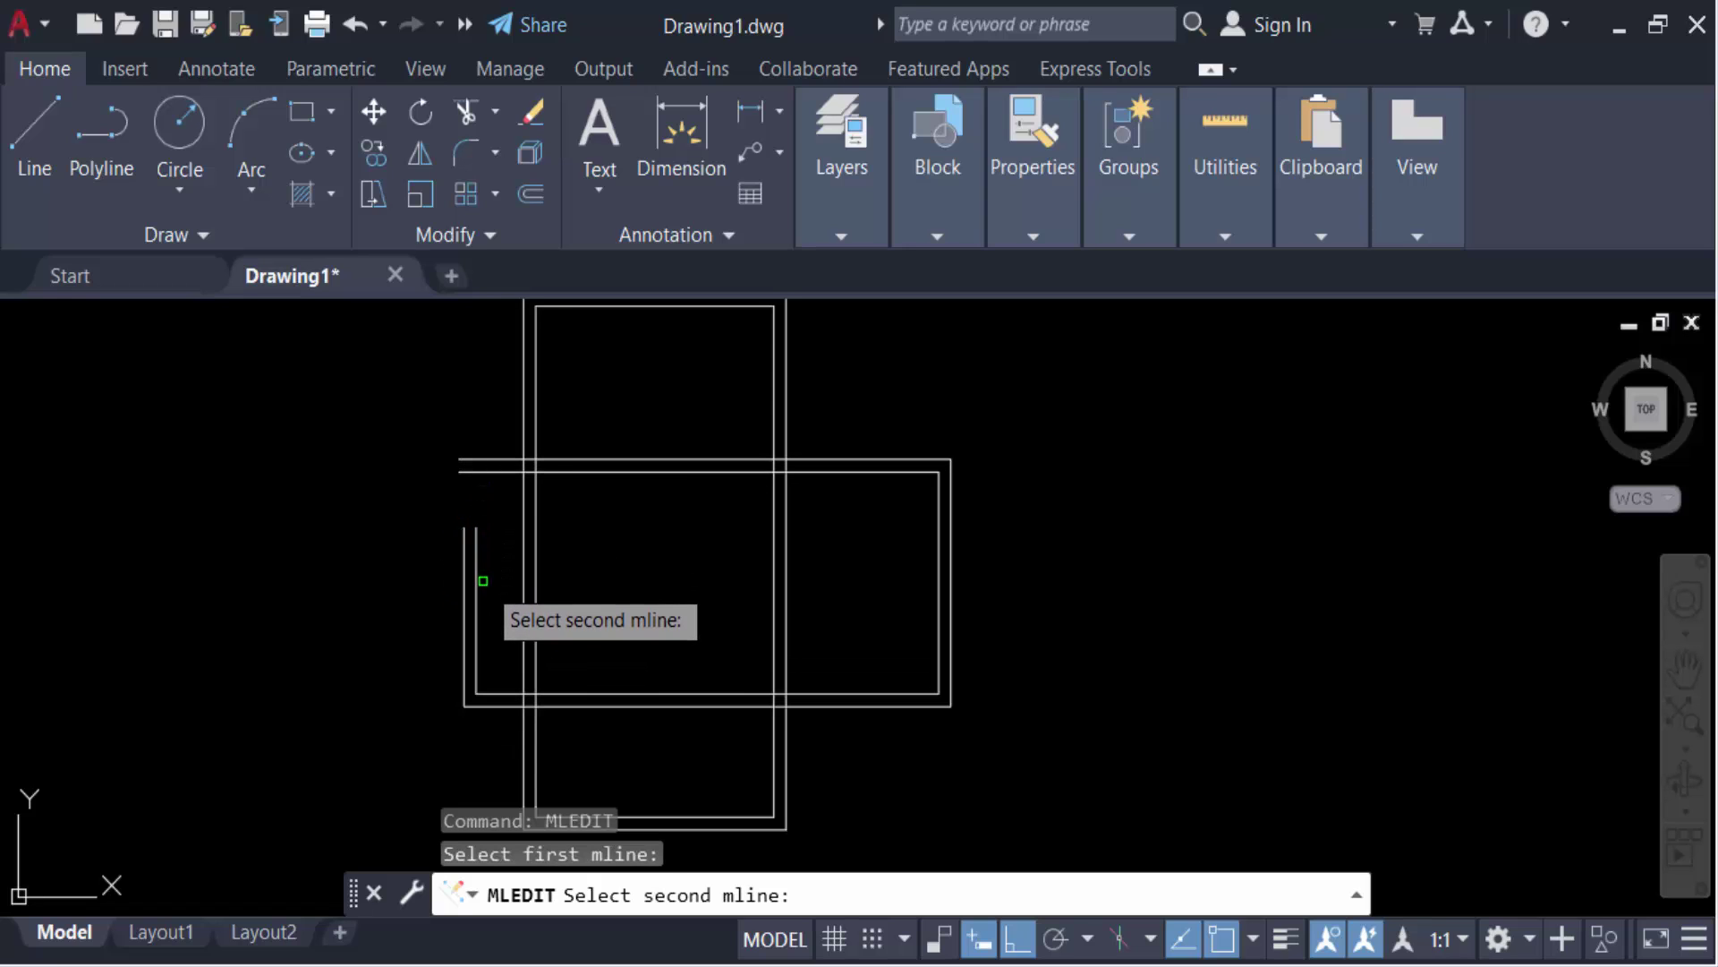
left_click(477, 573)
scroll(469, 505, "up", 4)
scroll(506, 404, "down", 5)
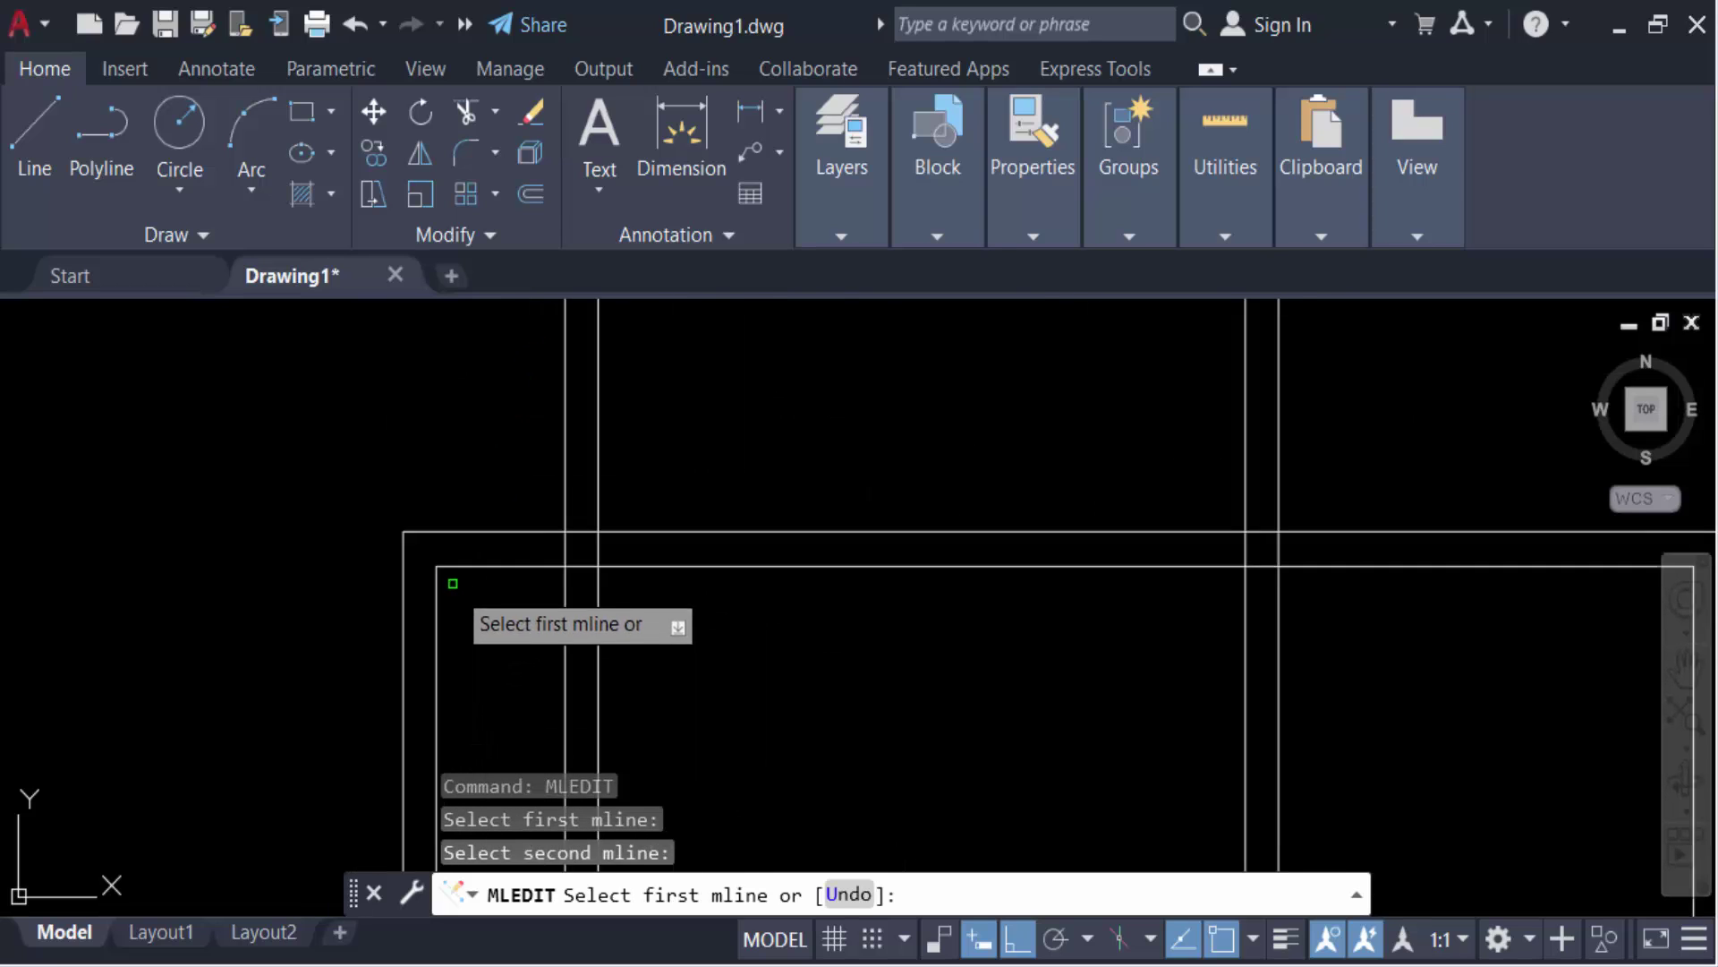
scroll(447, 572, "down", 3)
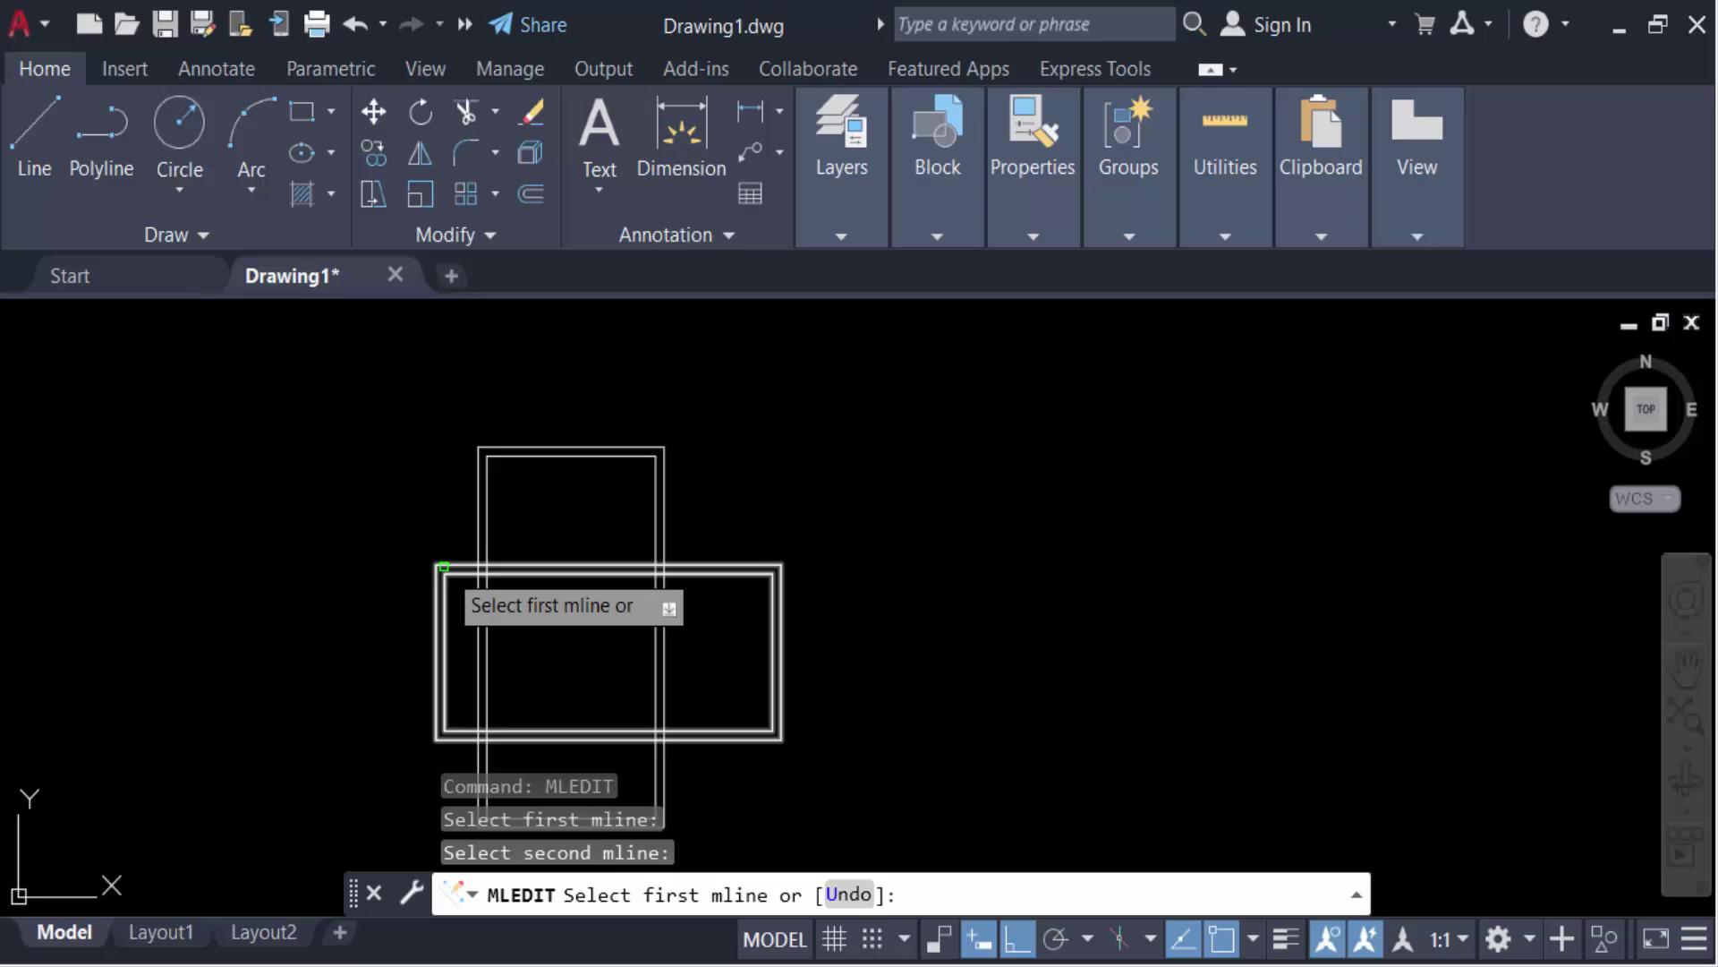
key("Return")
key("Return")
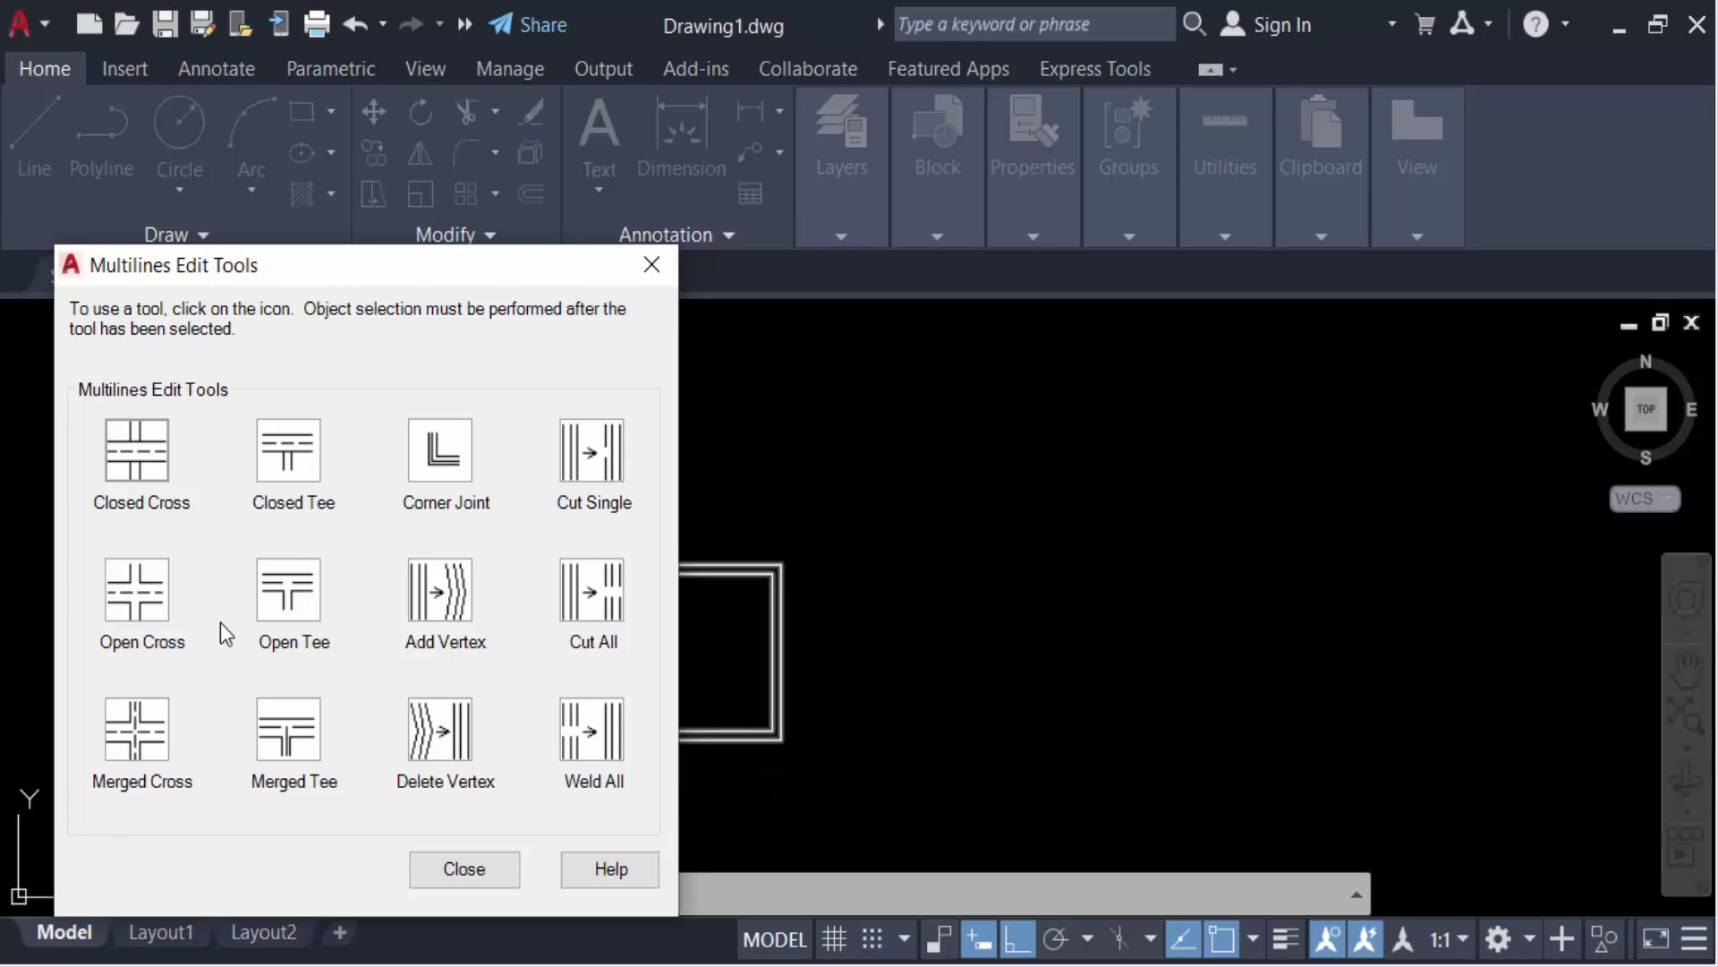
Apply a Closed Tee between the vertical and horizontal multilines at the upper-left crossing
left_click(291, 462)
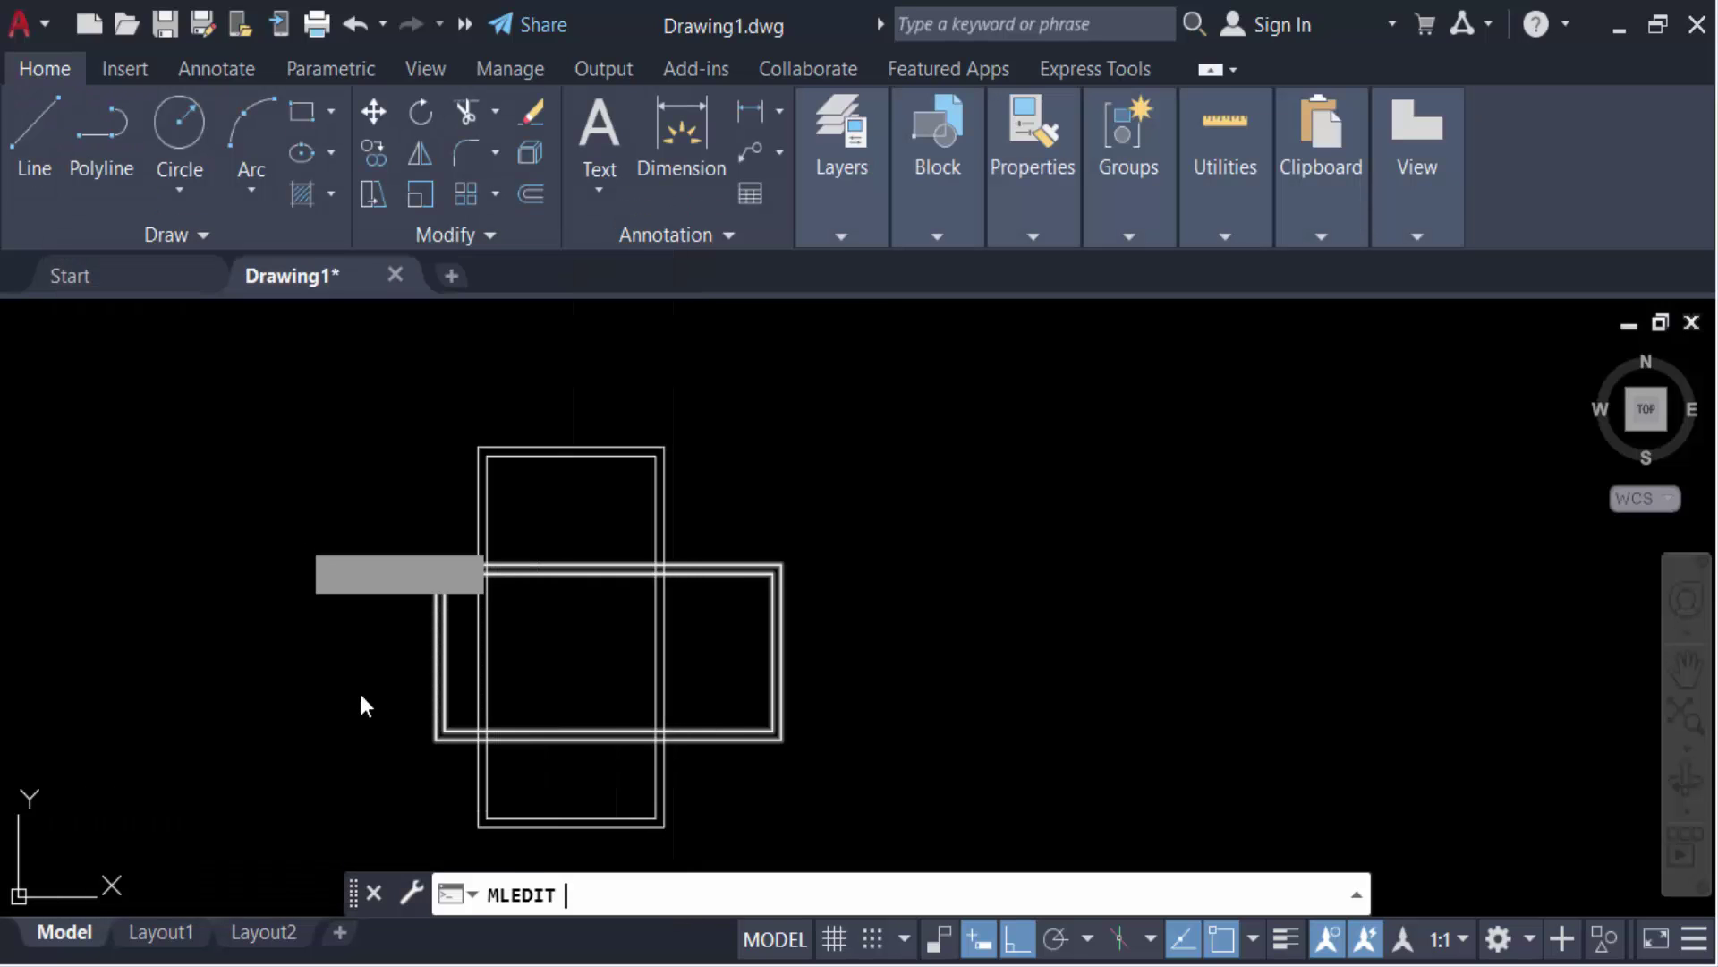
scroll(474, 573, "up", 6)
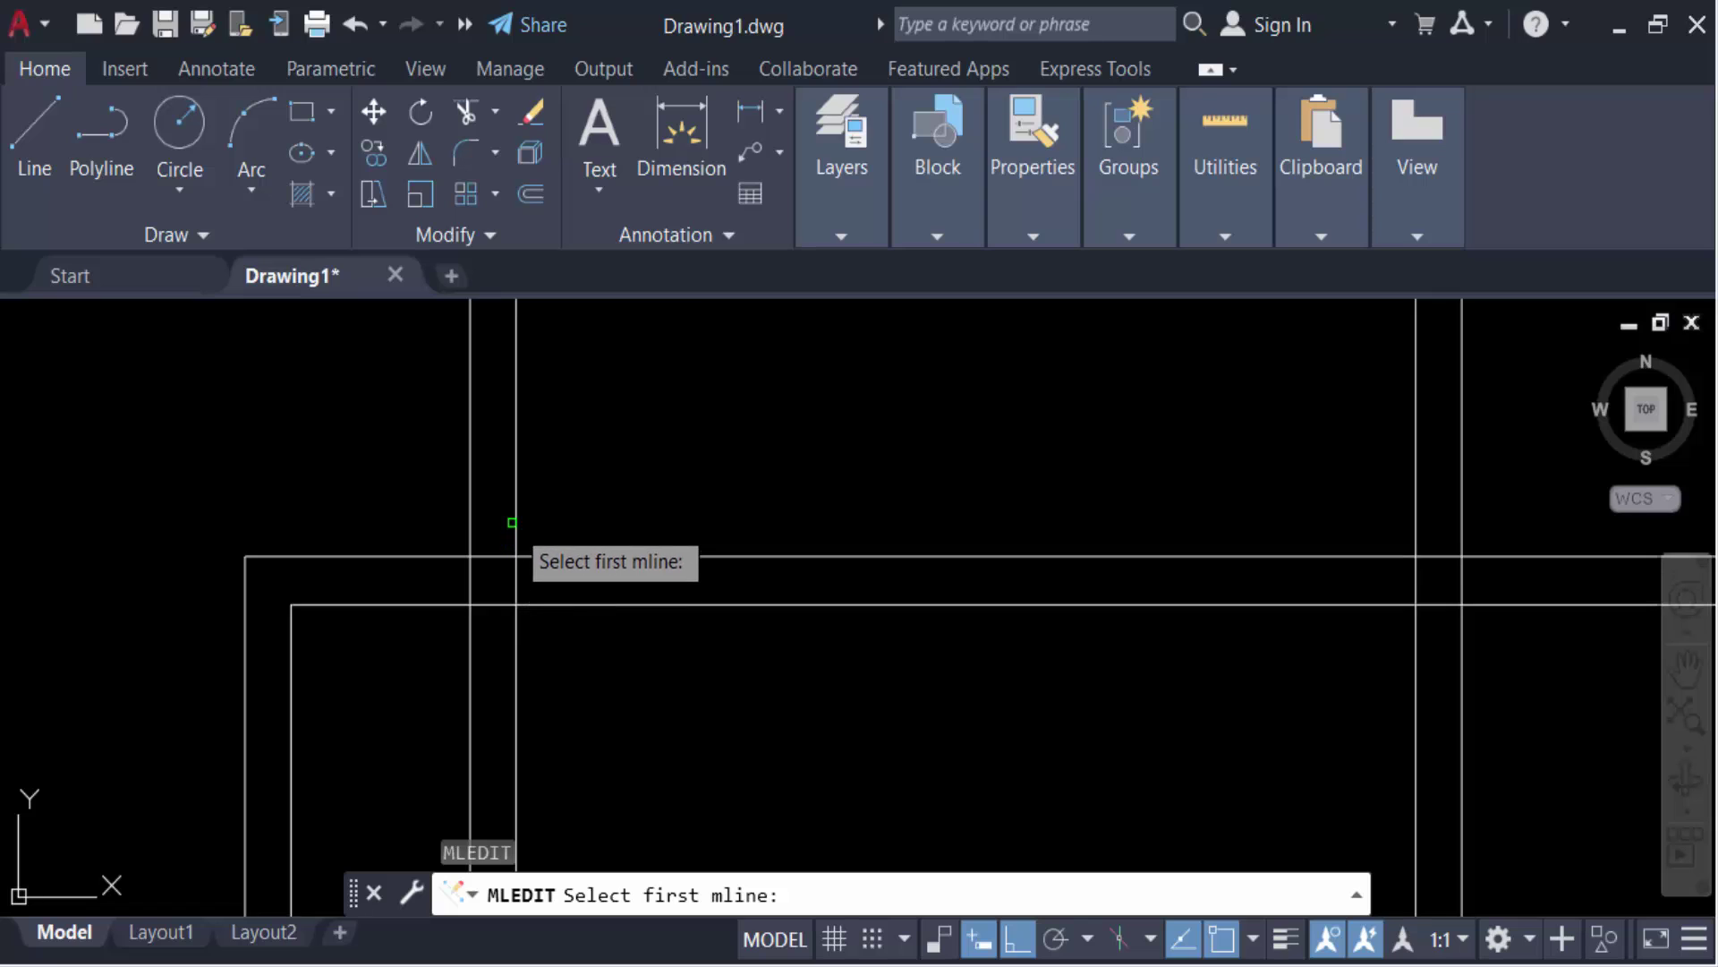
left_click(515, 541)
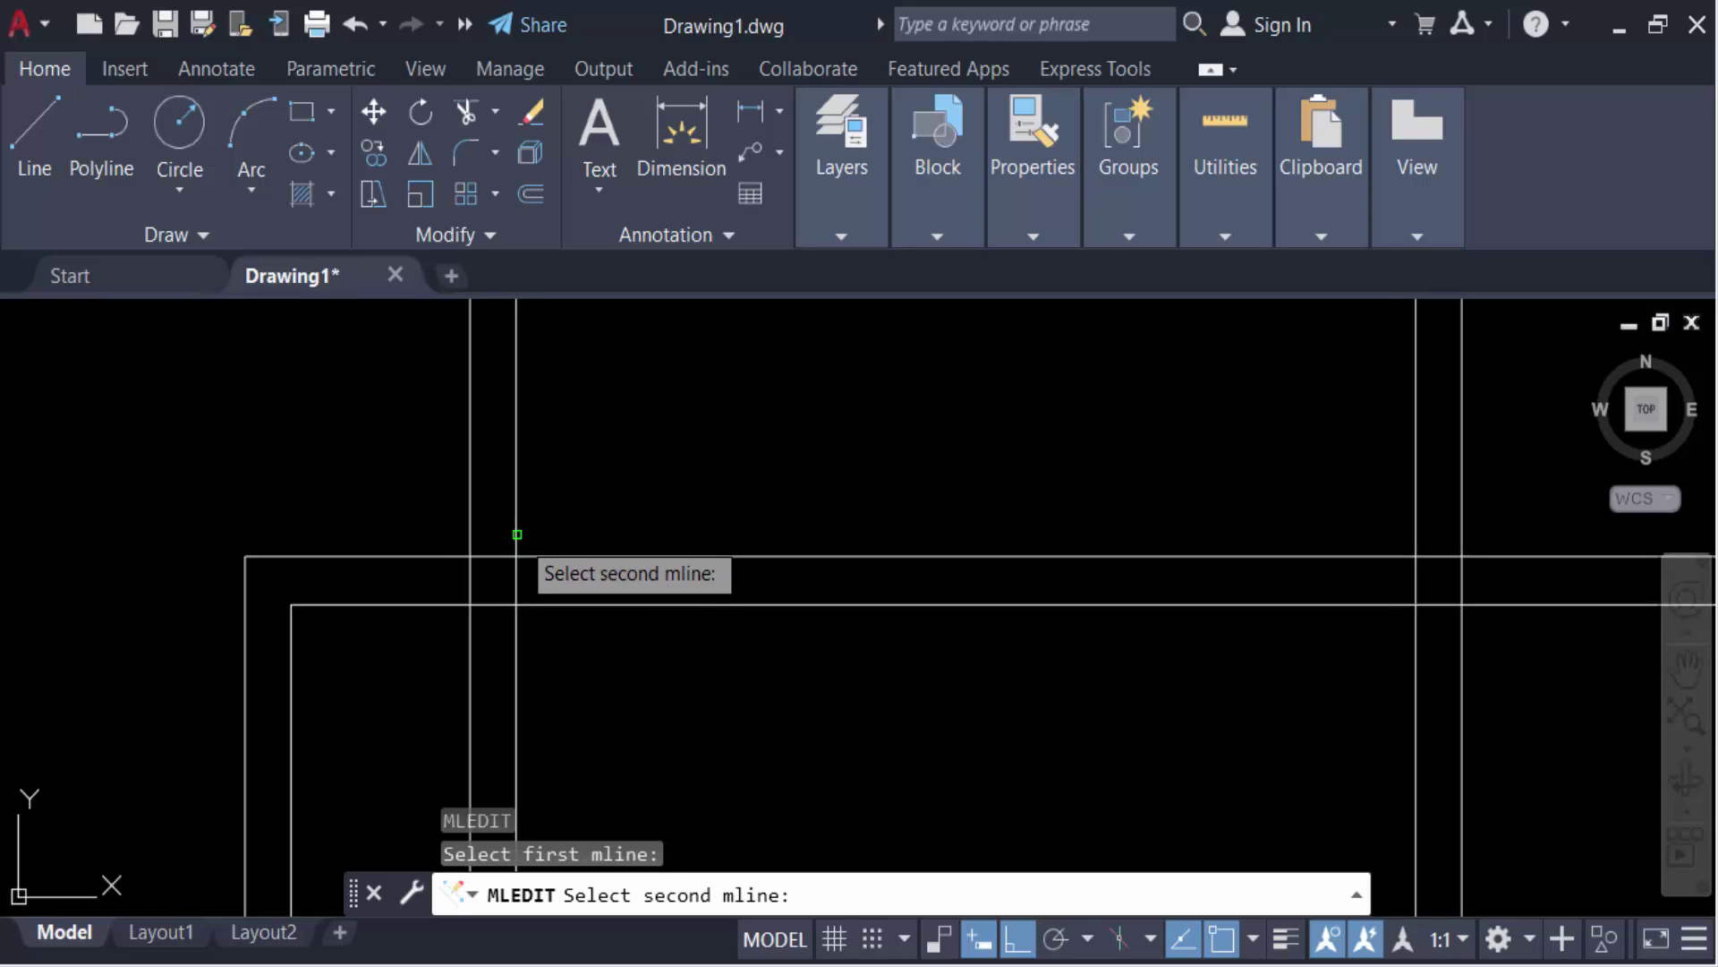
left_click(493, 607)
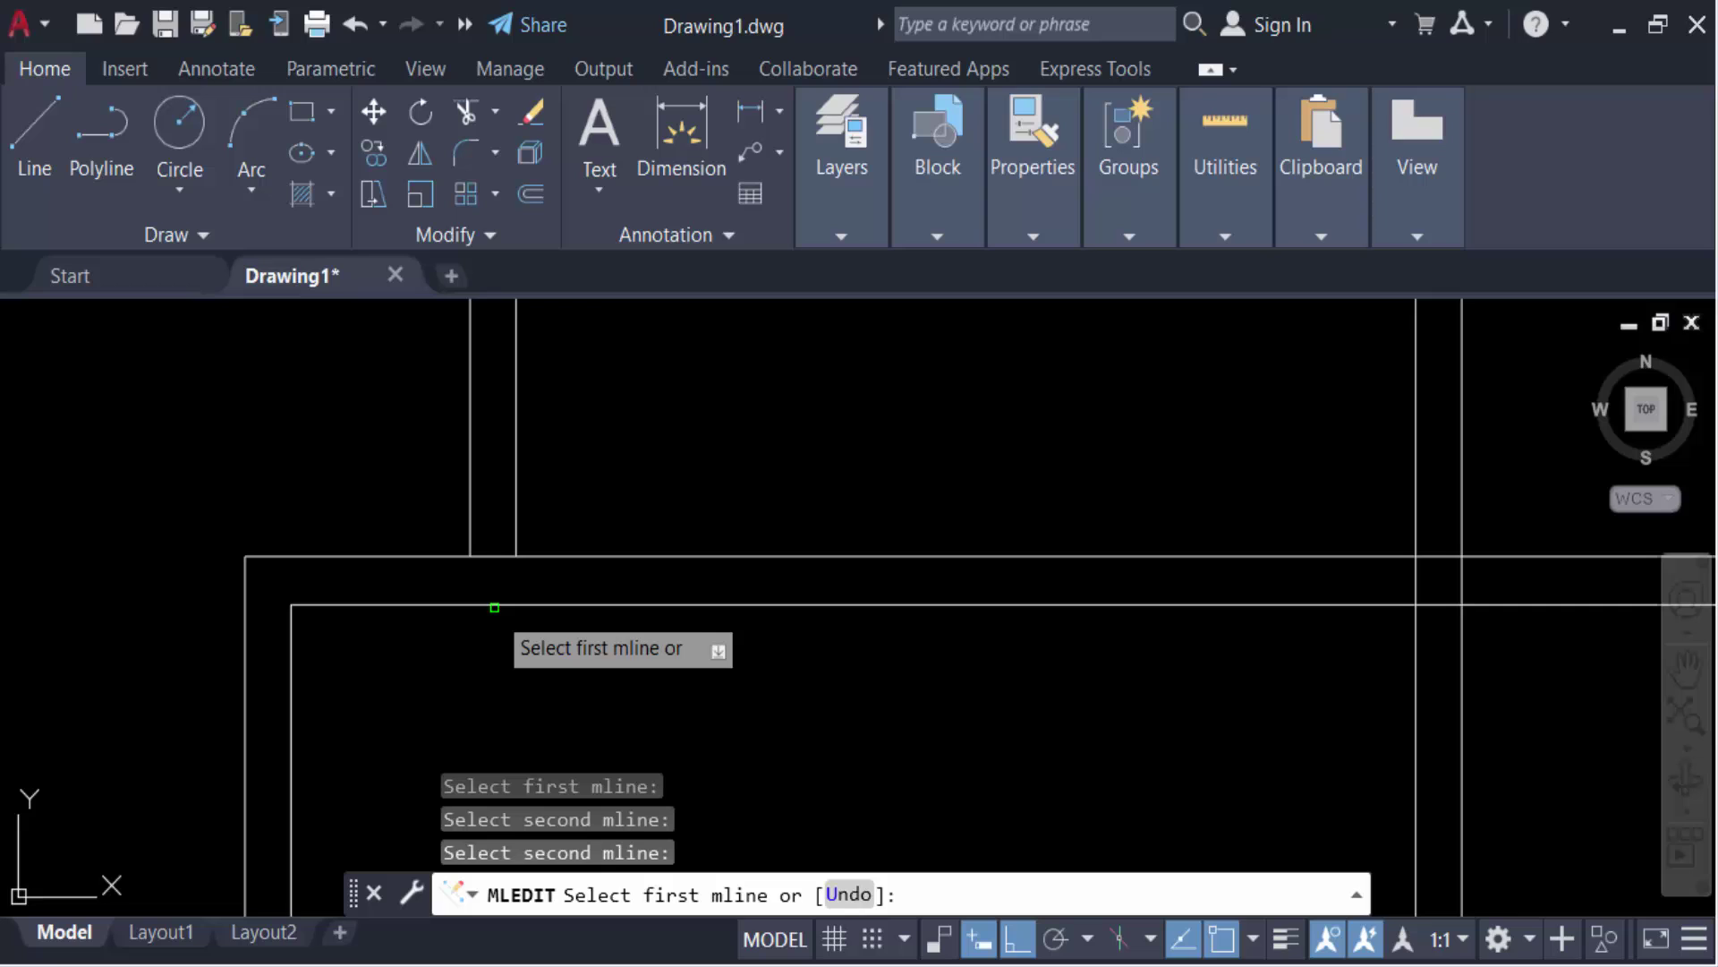
scroll(473, 624, "down", 3)
scroll(474, 624, "down", 3)
scroll(491, 614, "up", 3)
scroll(492, 609, "down", 5)
scroll(487, 613, "down", 2)
scroll(490, 620, "up", 3)
scroll(493, 573, "up", 8)
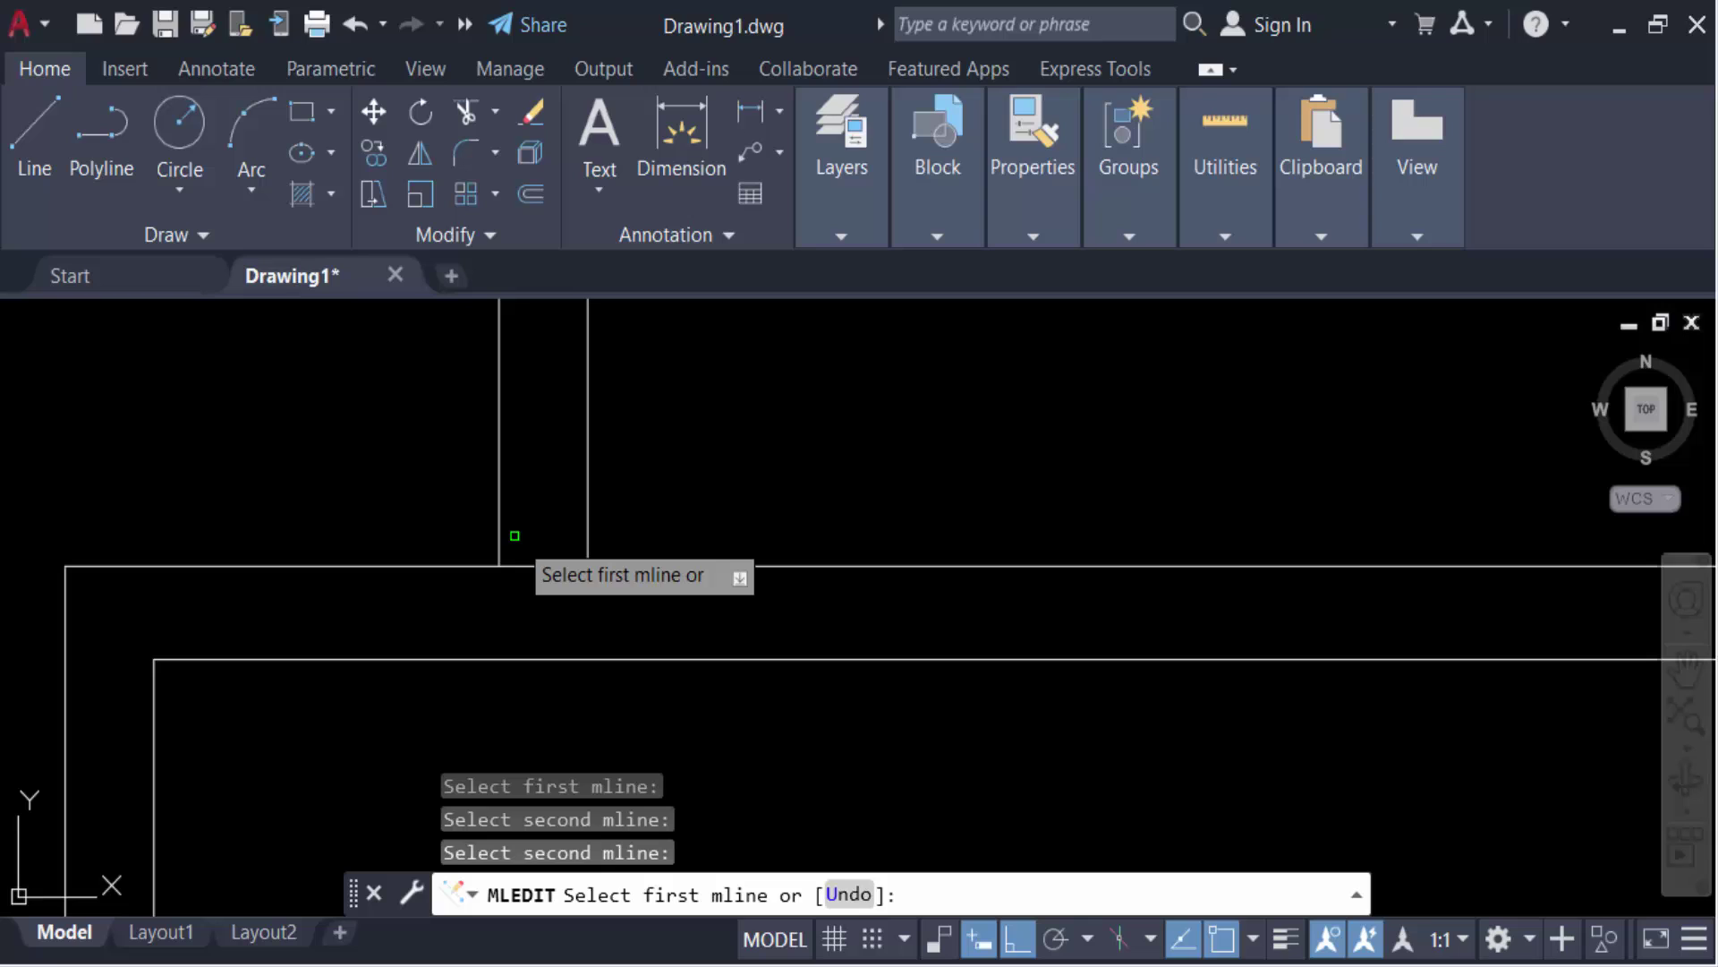
Undo the closed tee with U and cancel the multiline edit
type("u")
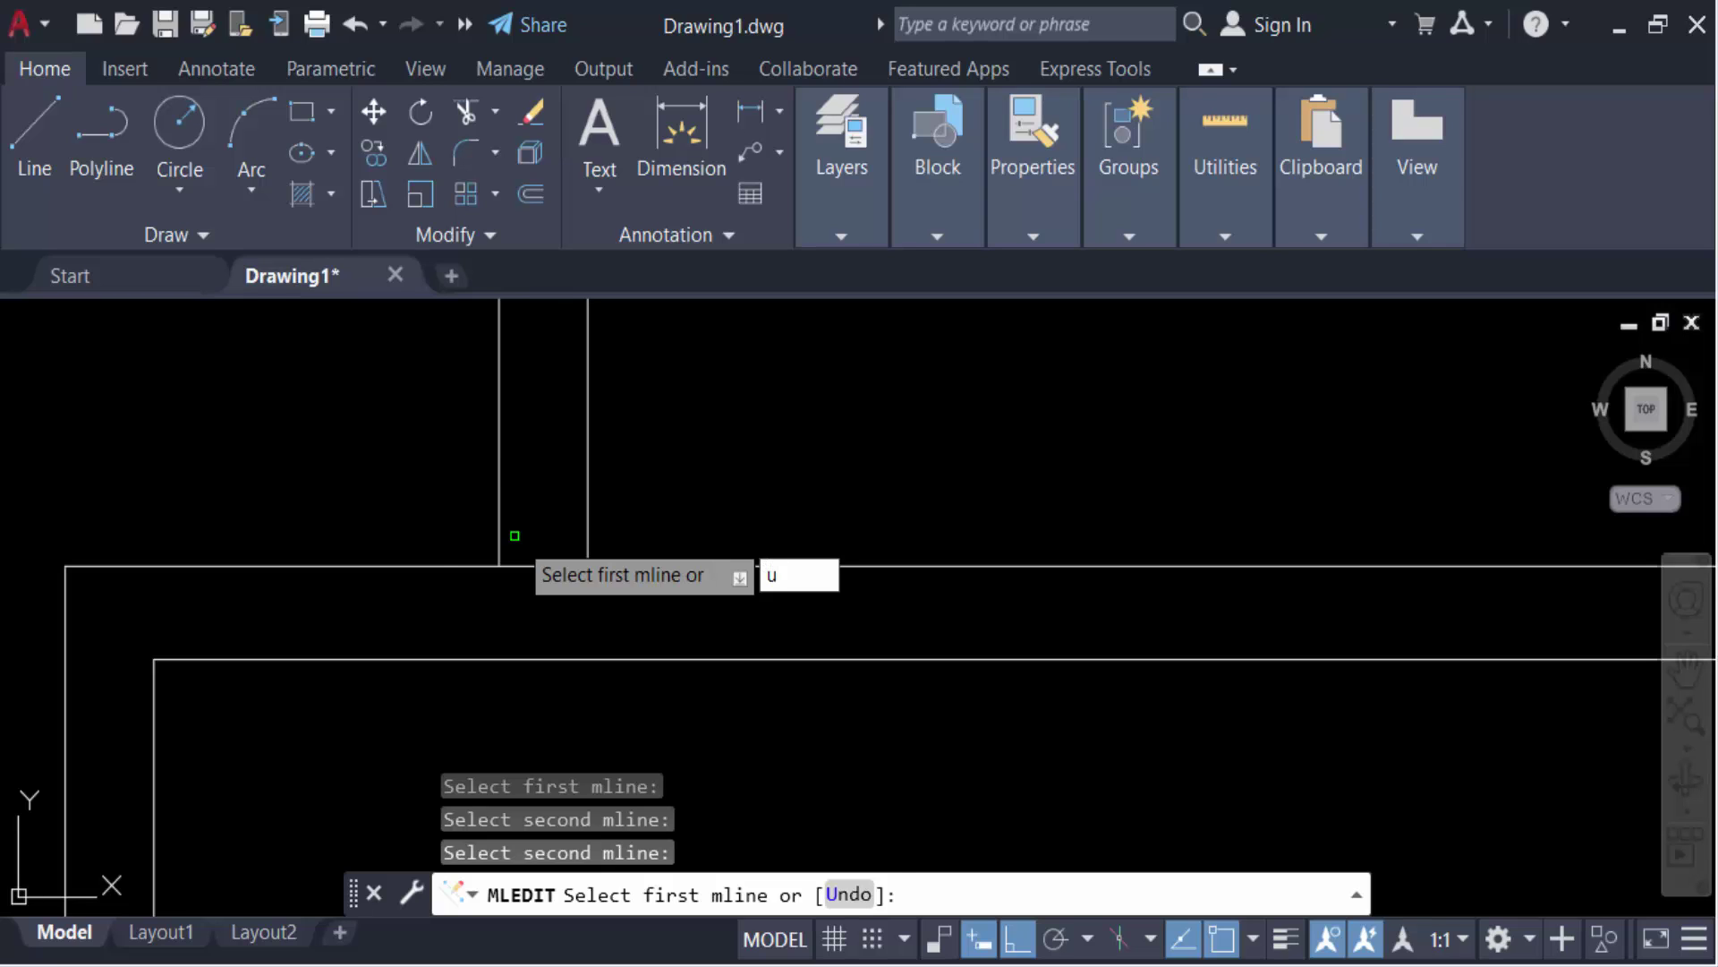
key("Return")
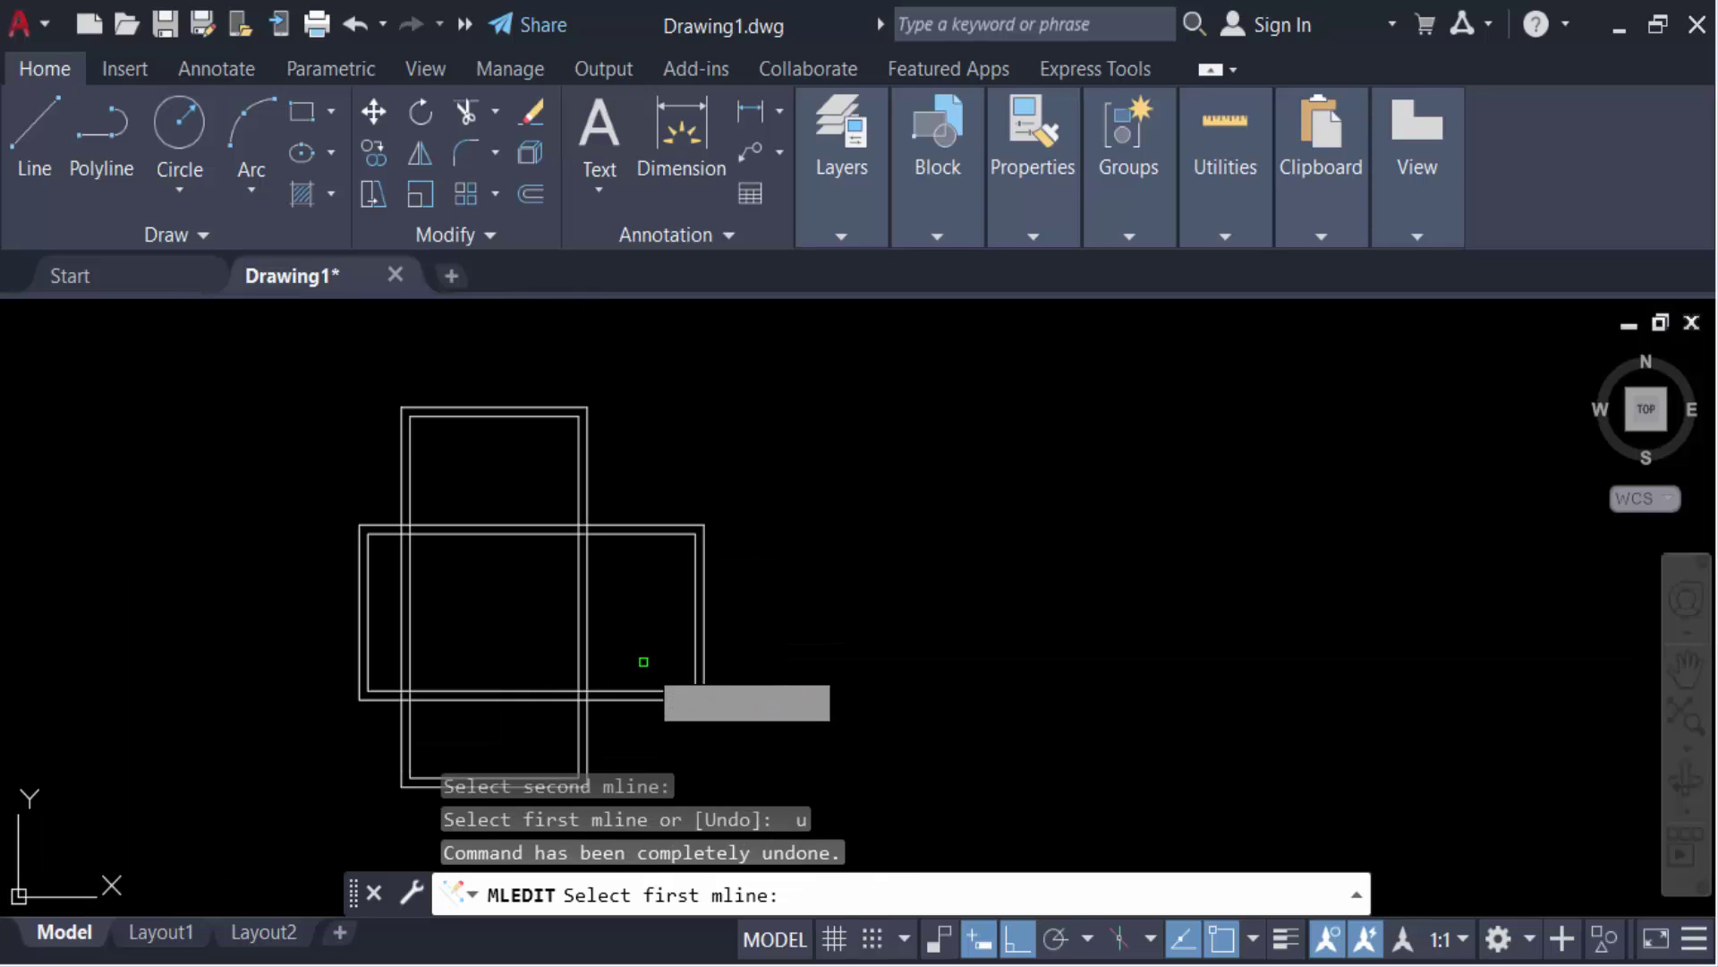
scroll(644, 662, "up", 3)
key("Escape")
key("Escape")
key("Escape")
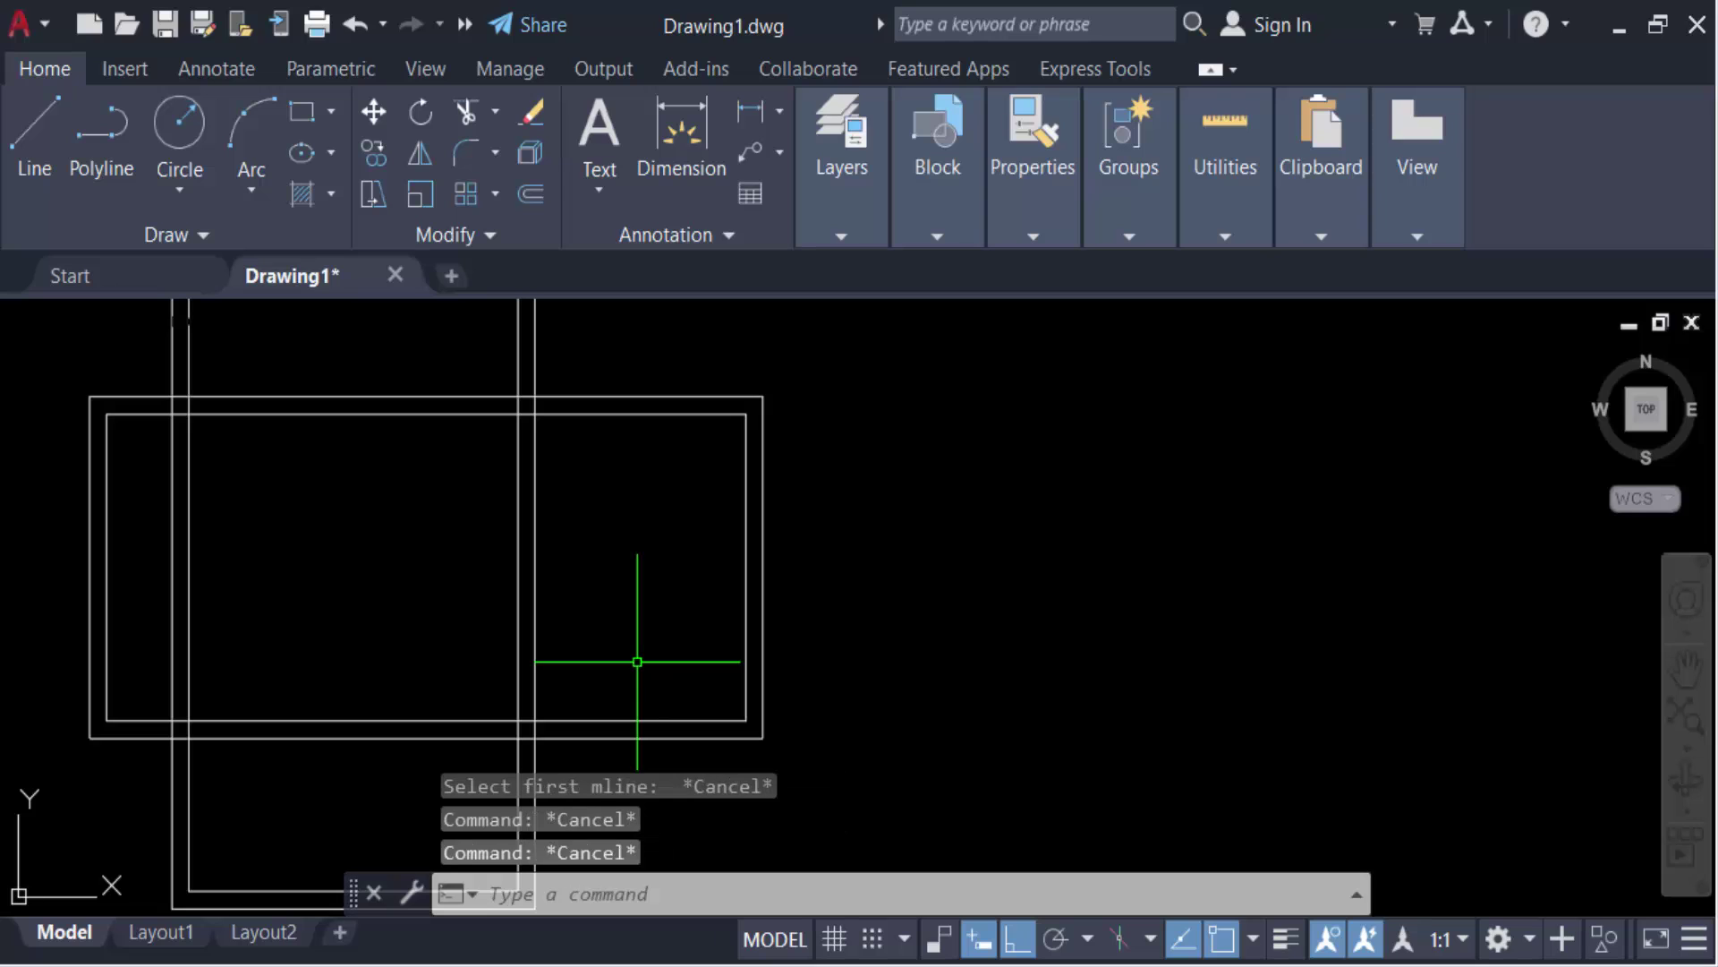
Apply an Open Tee between the two multilines at the lower crossing
type("mled")
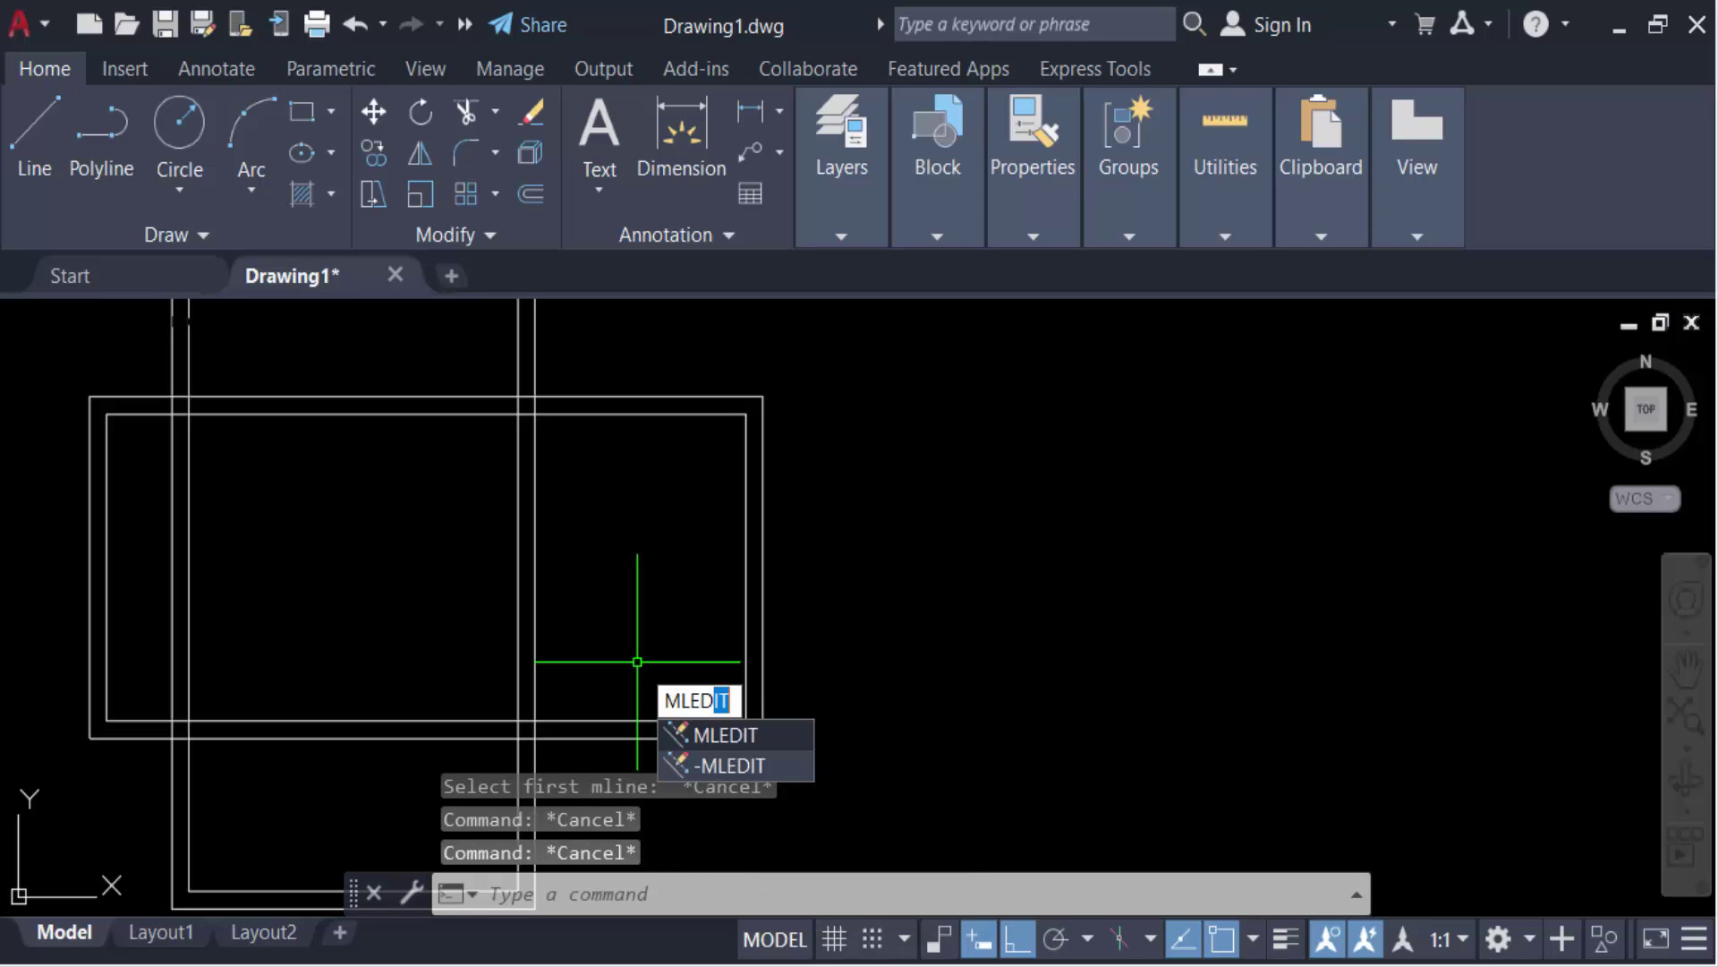
left_click(786, 736)
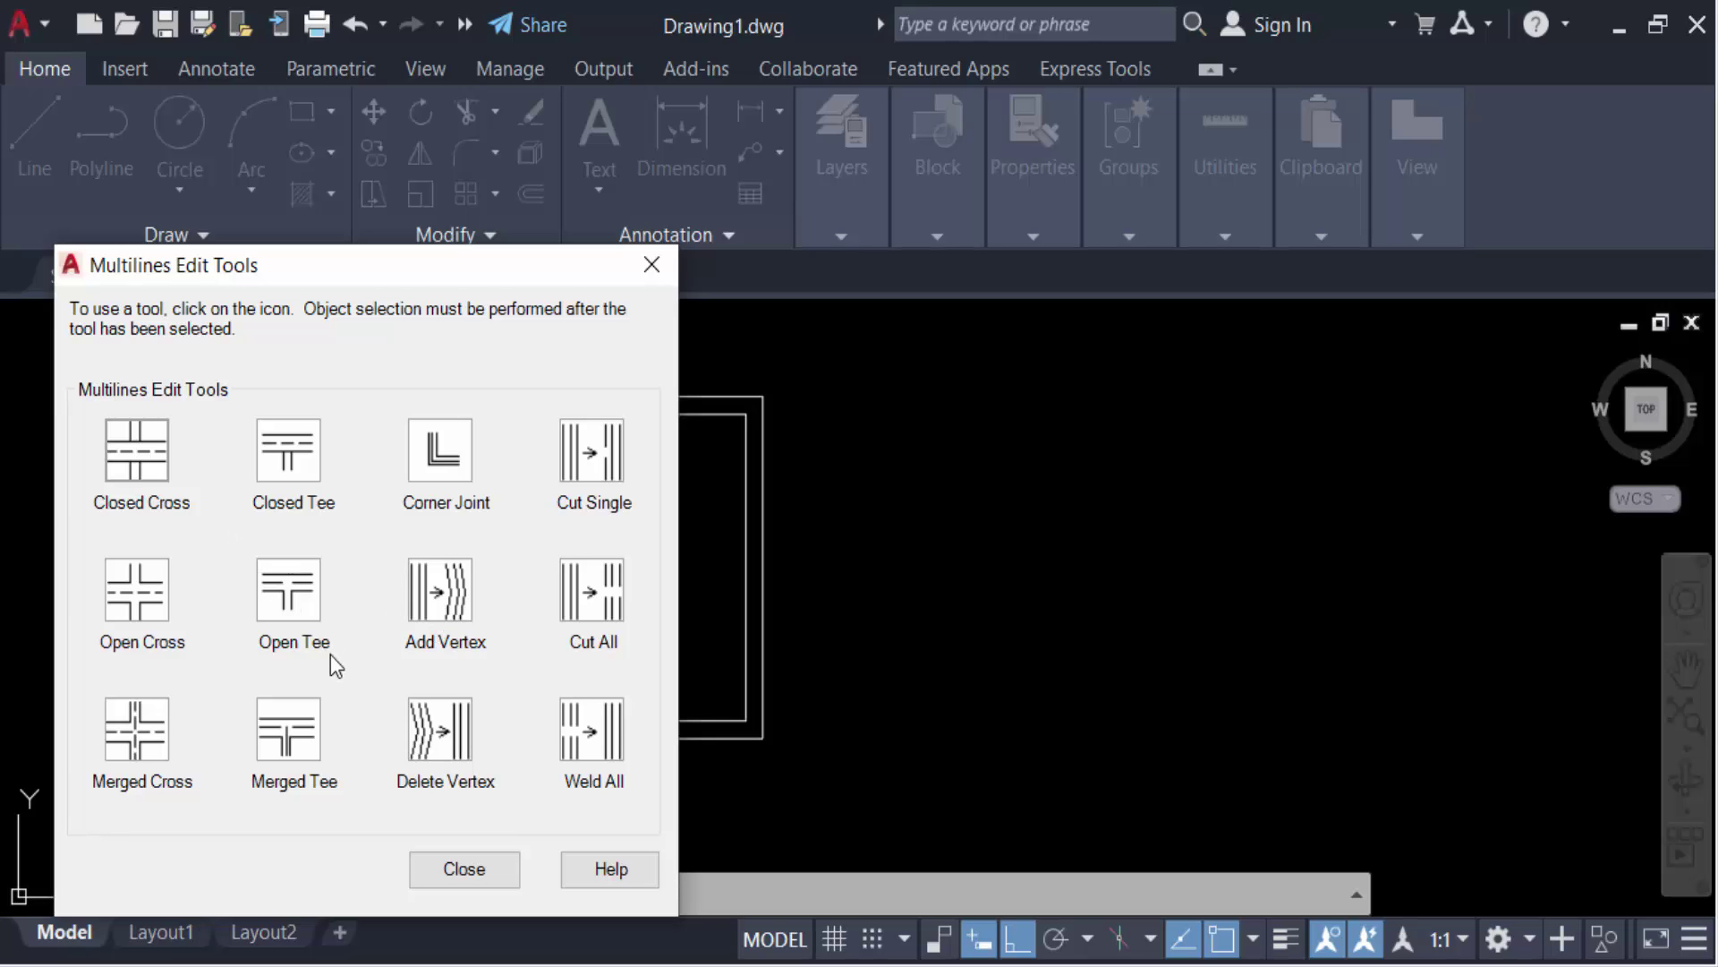
left_click(305, 609)
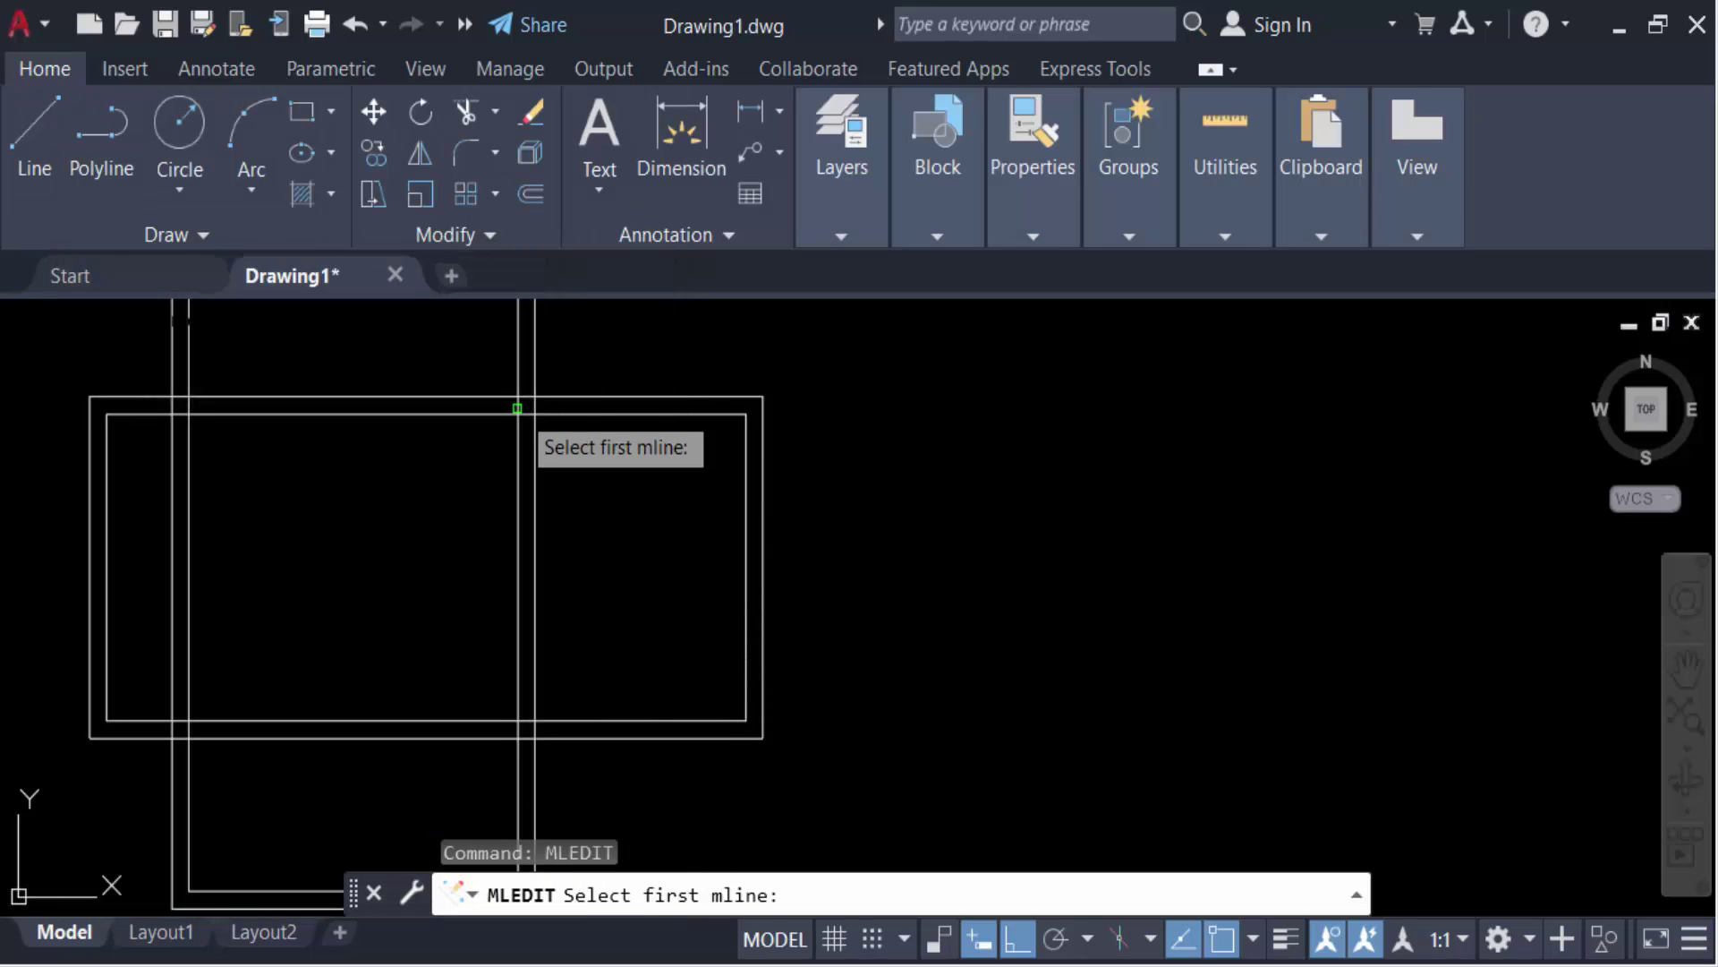
scroll(515, 707, "up", 5)
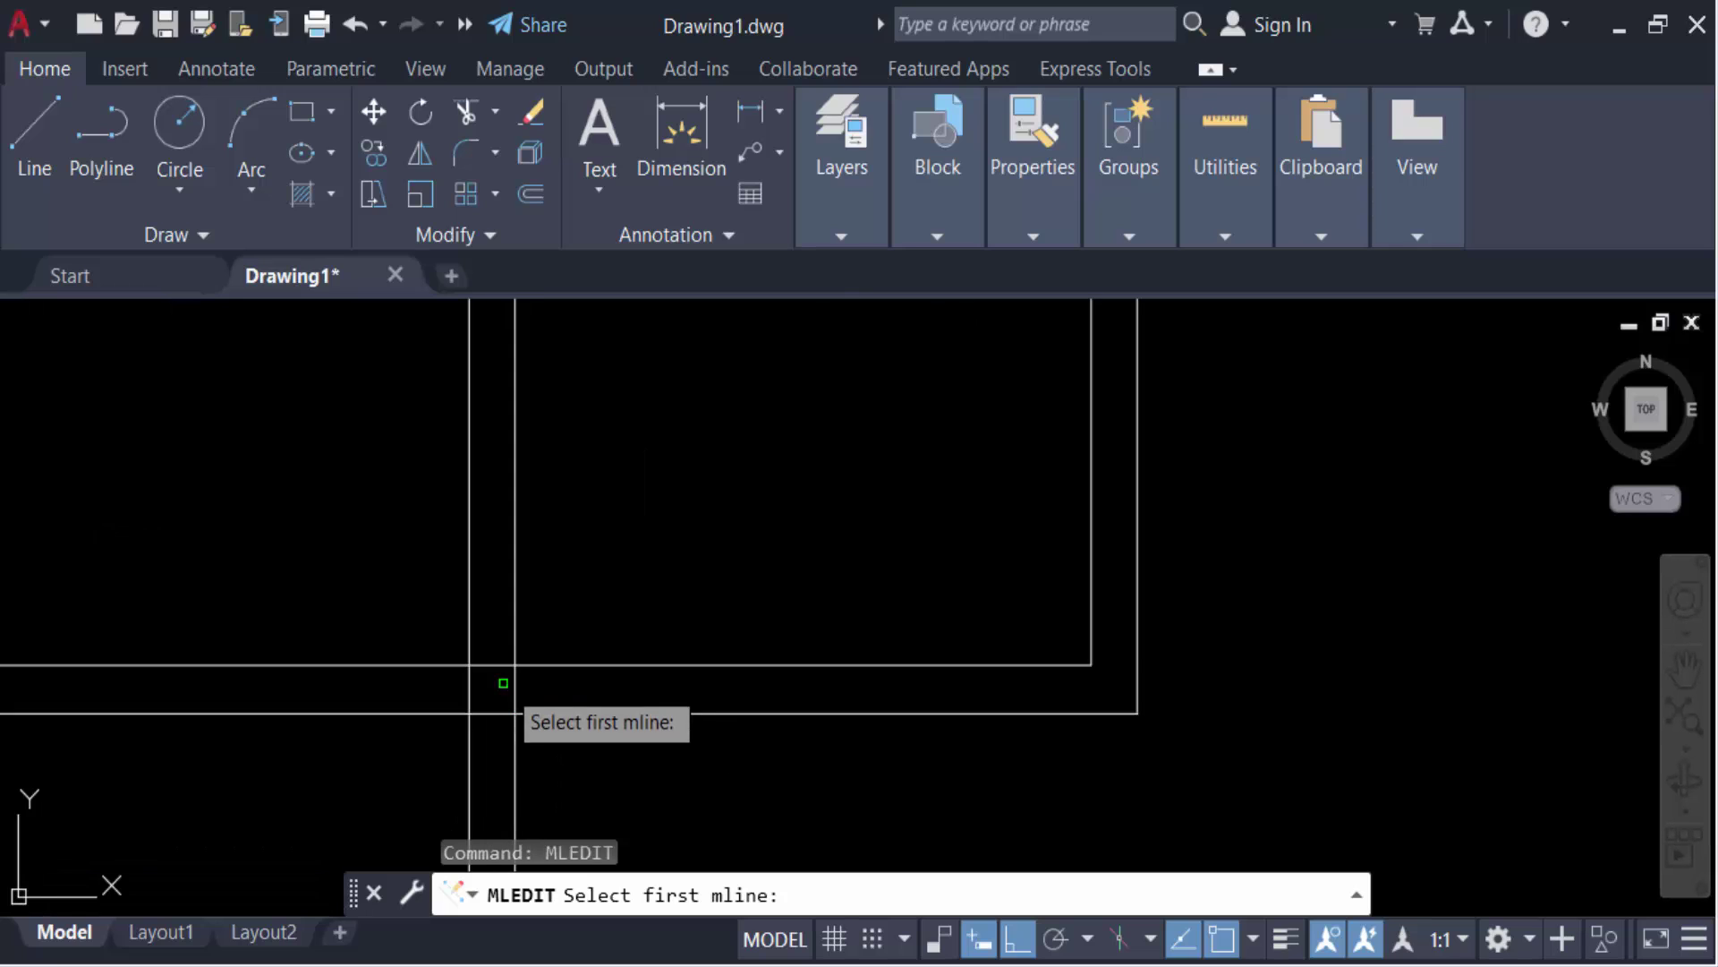
left_click(507, 702)
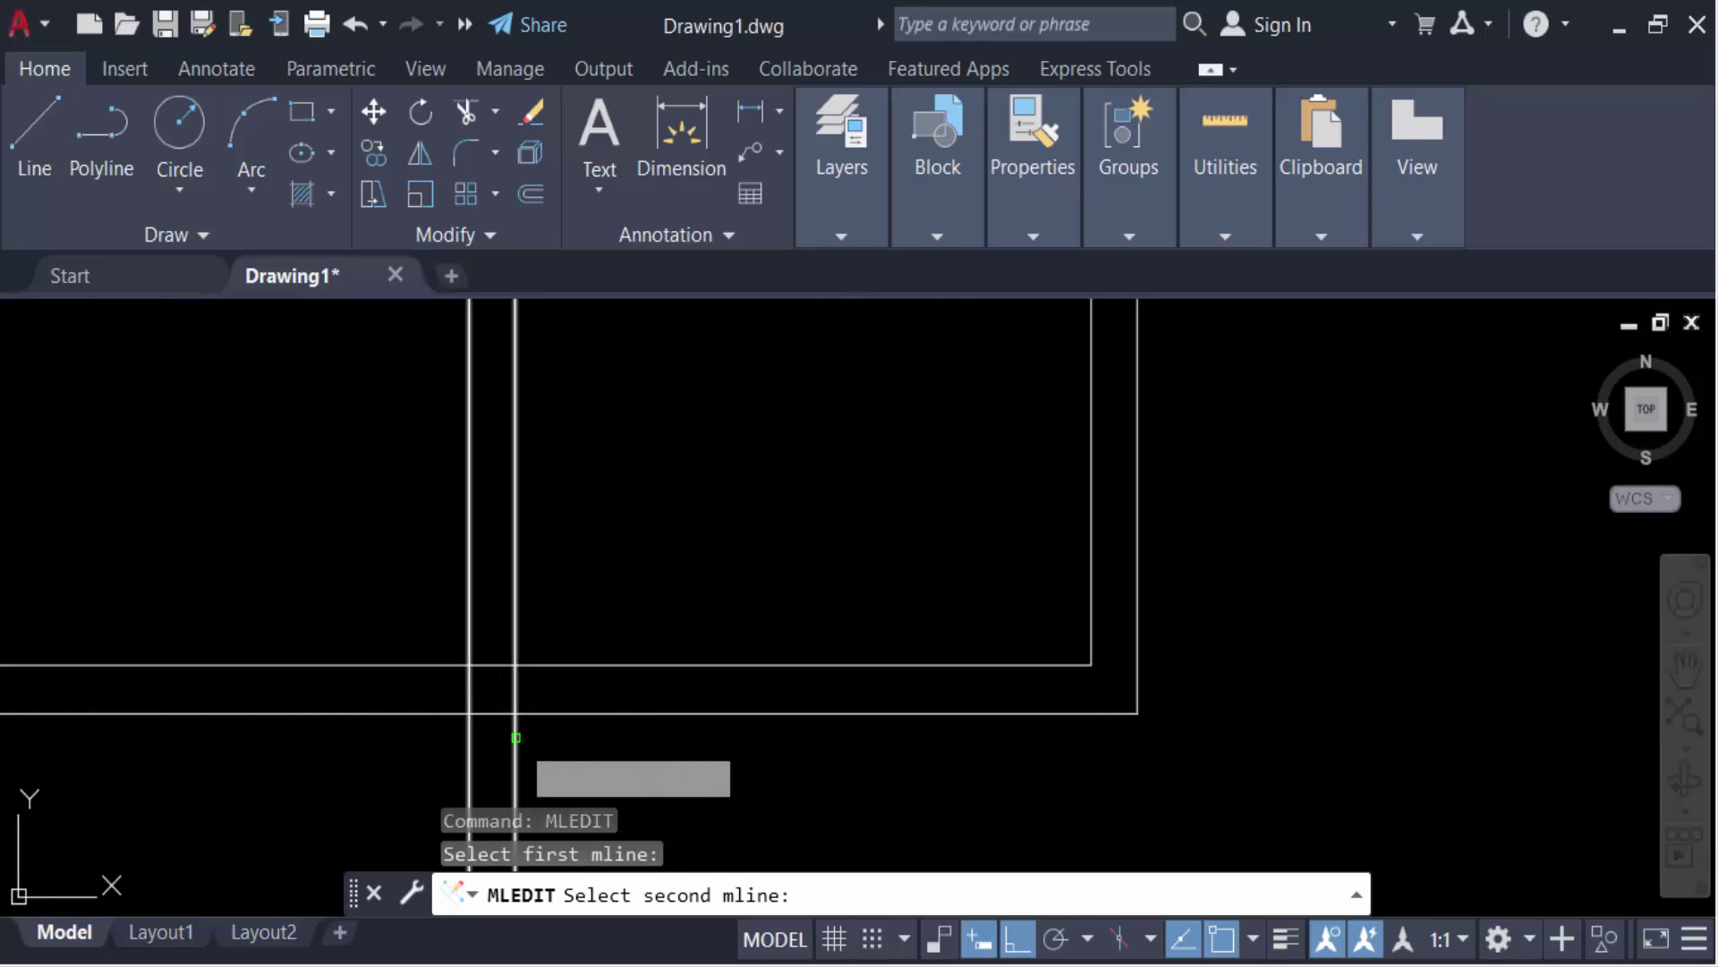
left_click(513, 718)
Undo the open tee with U and repeat MLEDIT
scroll(542, 695, "down", 3)
scroll(572, 691, "up", 5)
type("u")
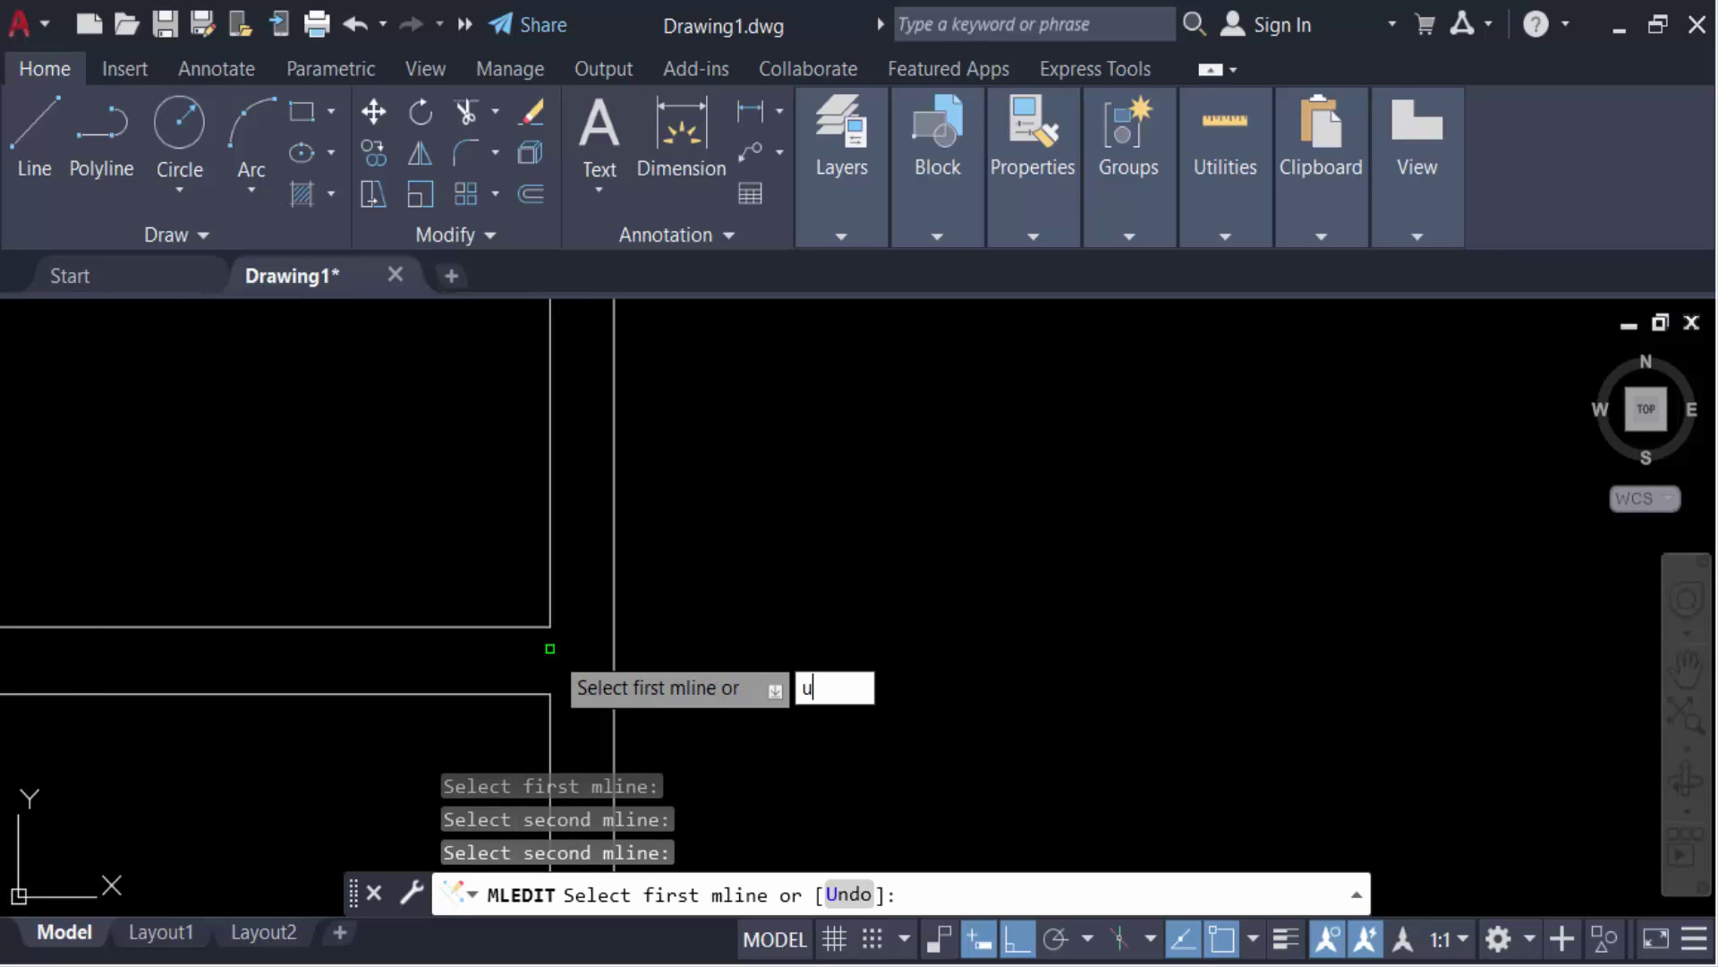
key("Return")
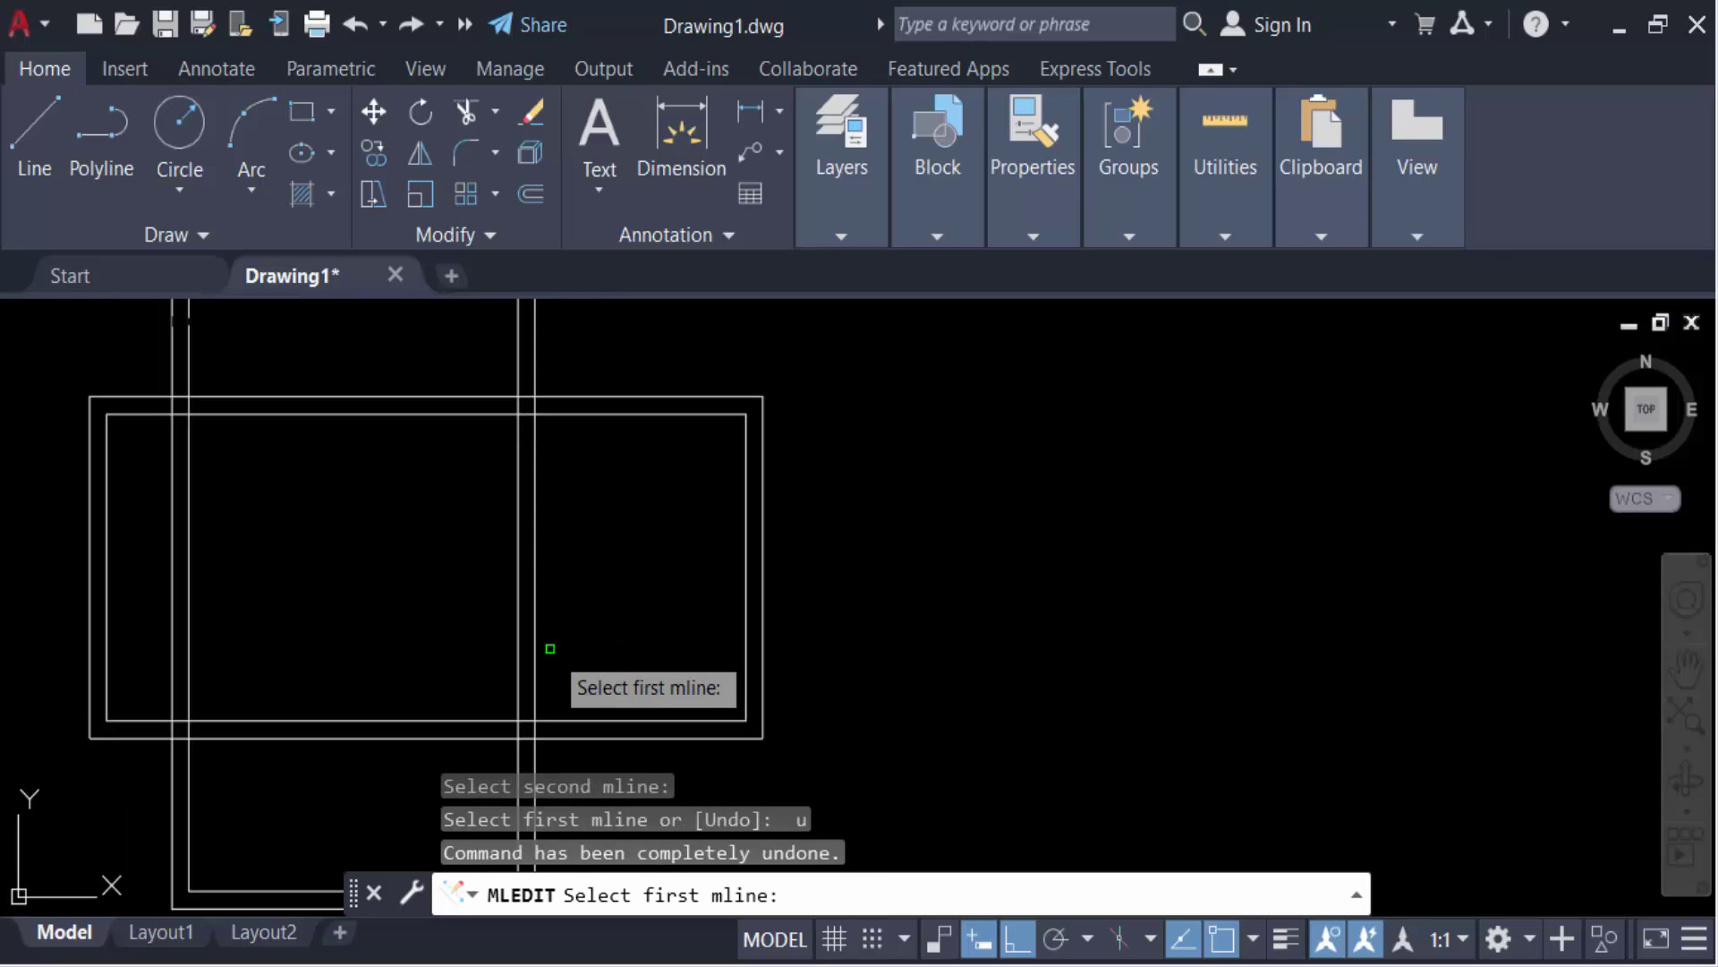
key("Return")
key("Return")
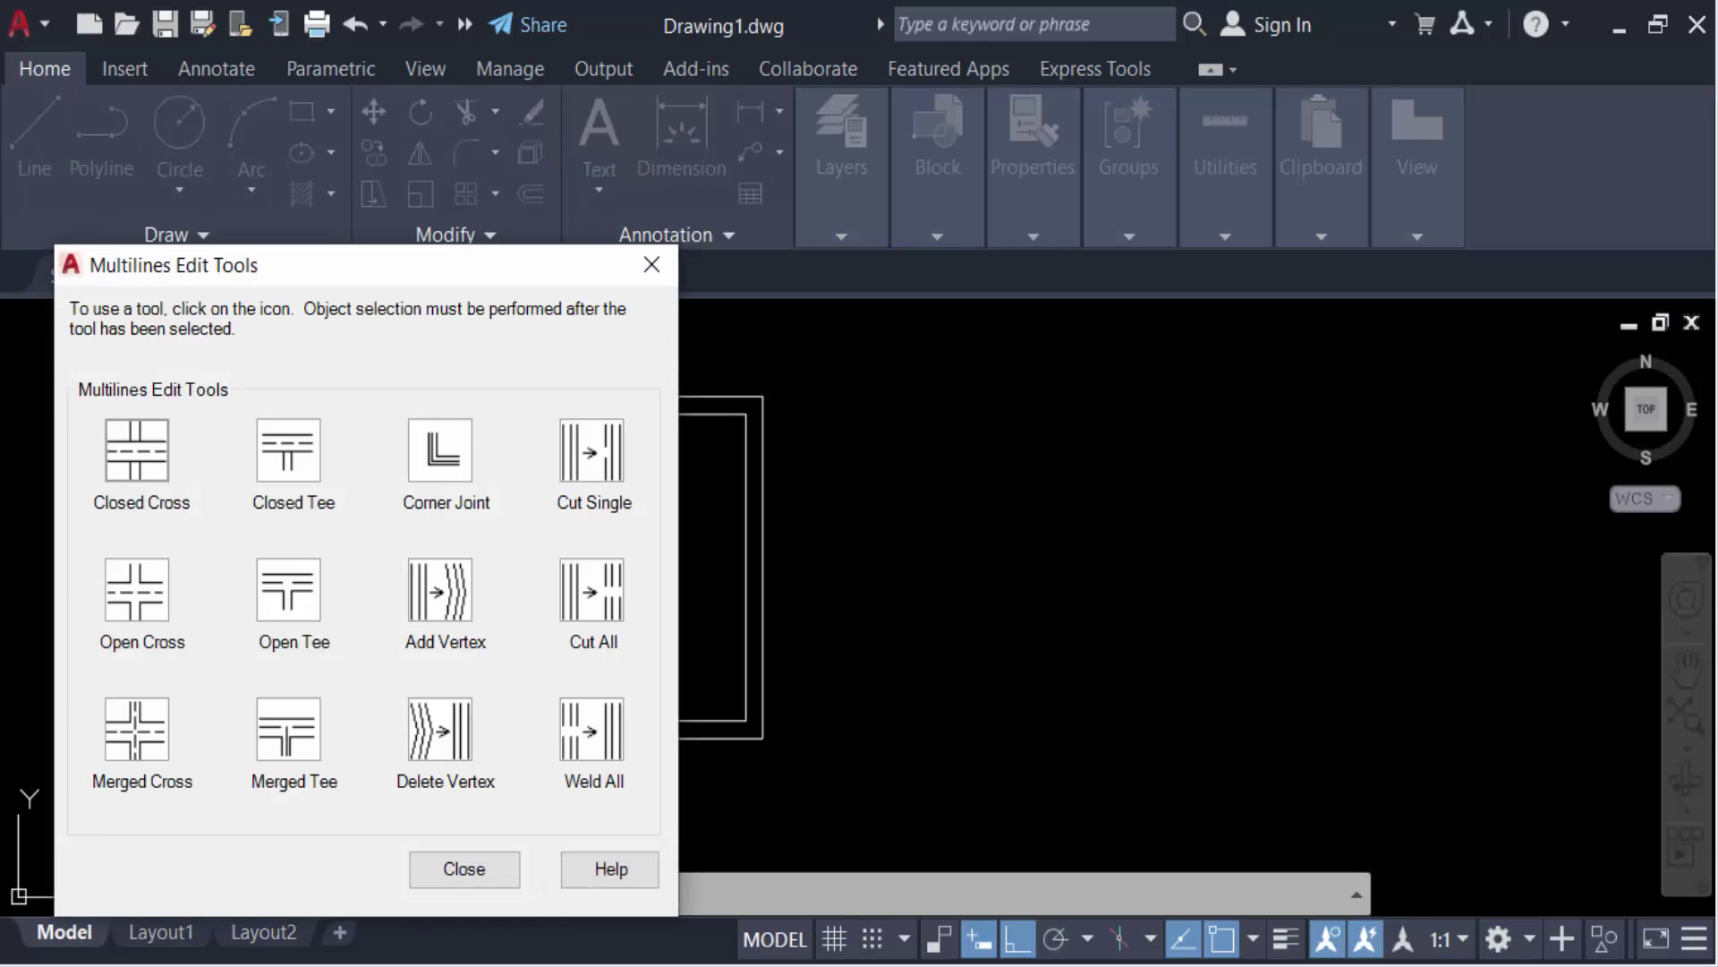
Add three vertices on the multiline's right side, then select it to show its grips
left_click(445, 626)
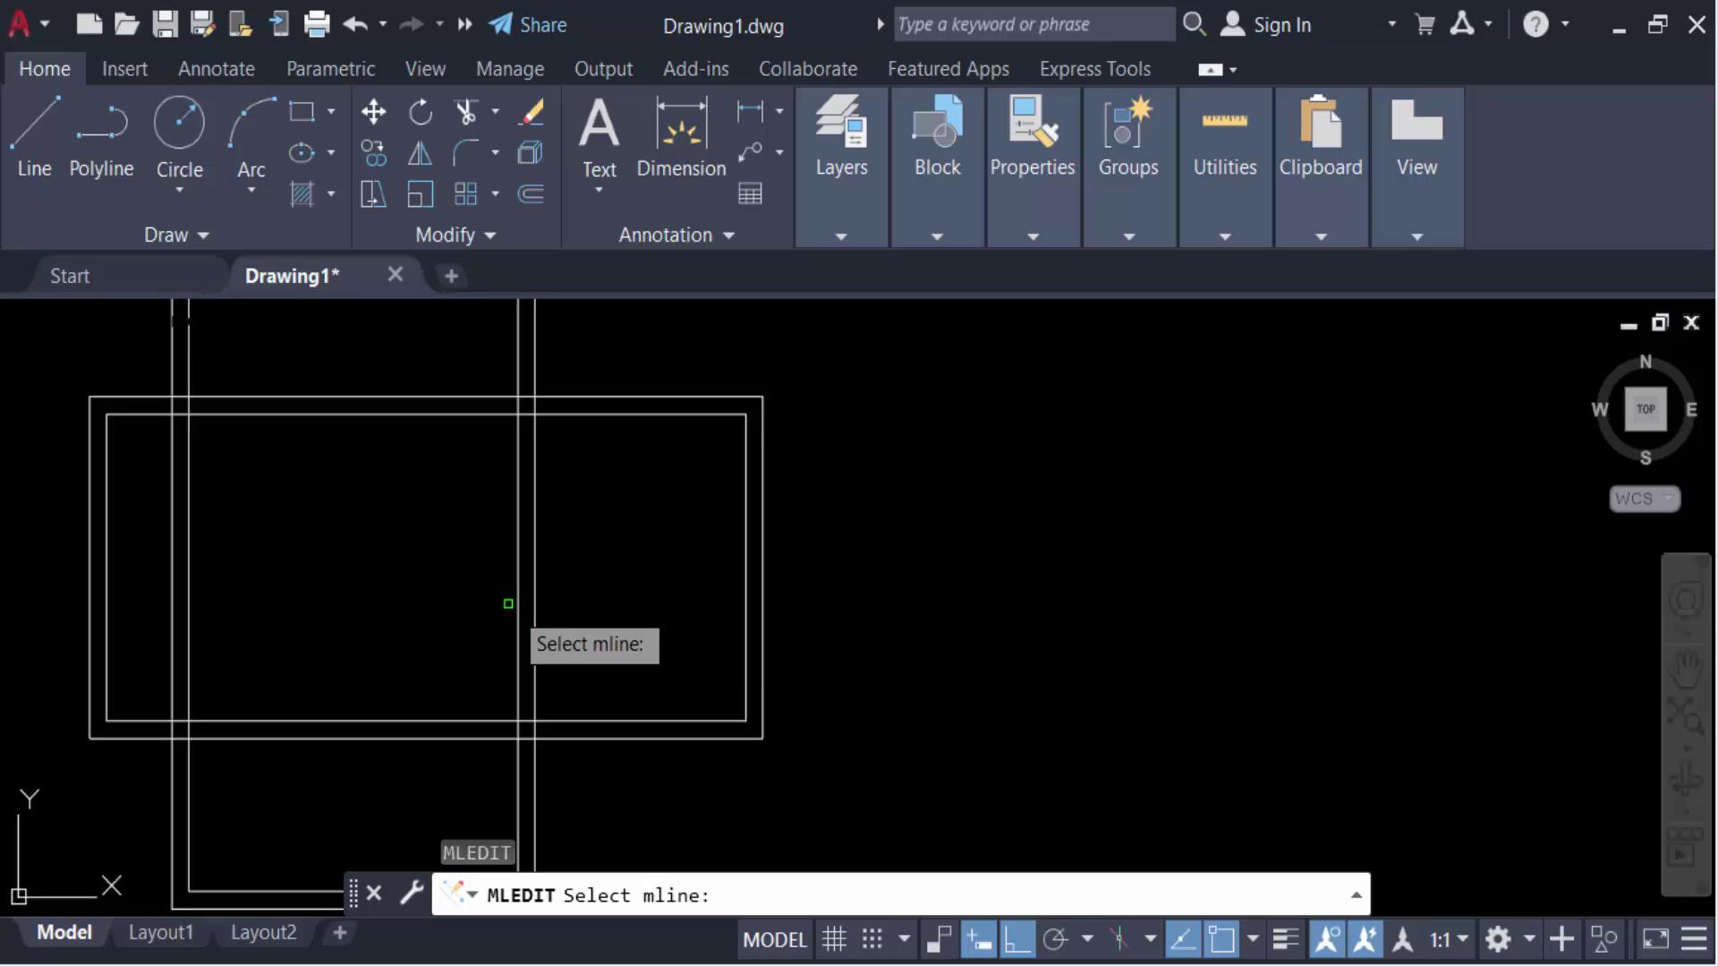
left_click(750, 565)
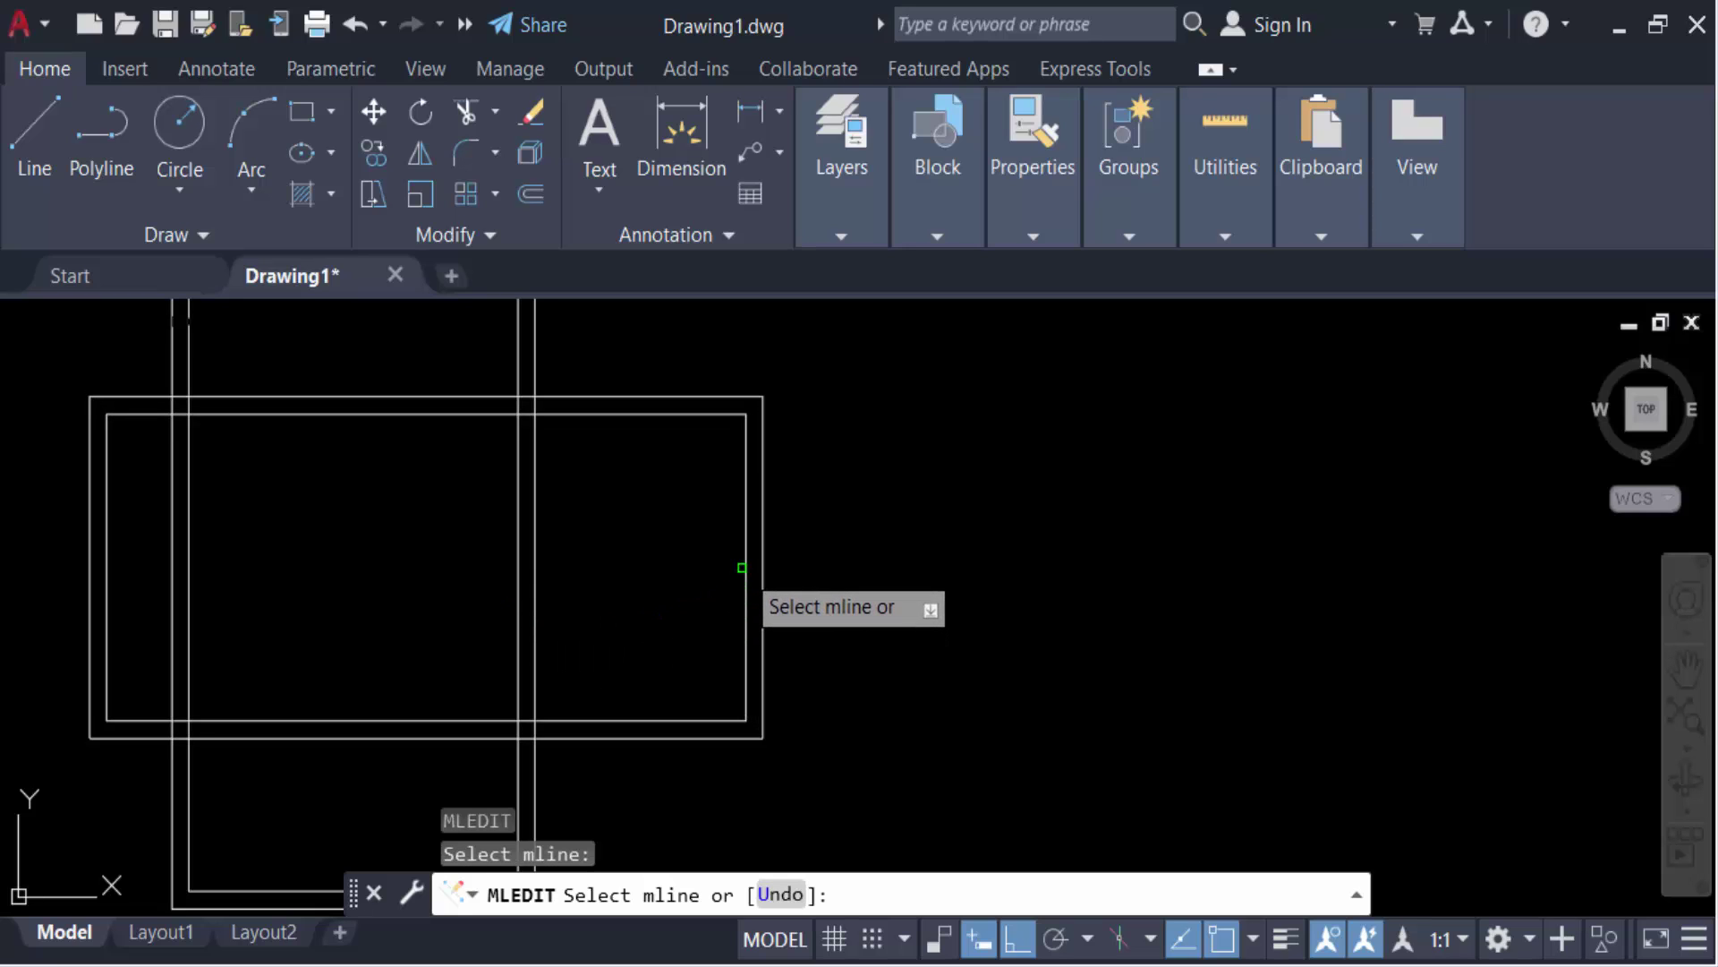
left_click(742, 571)
left_click(743, 583)
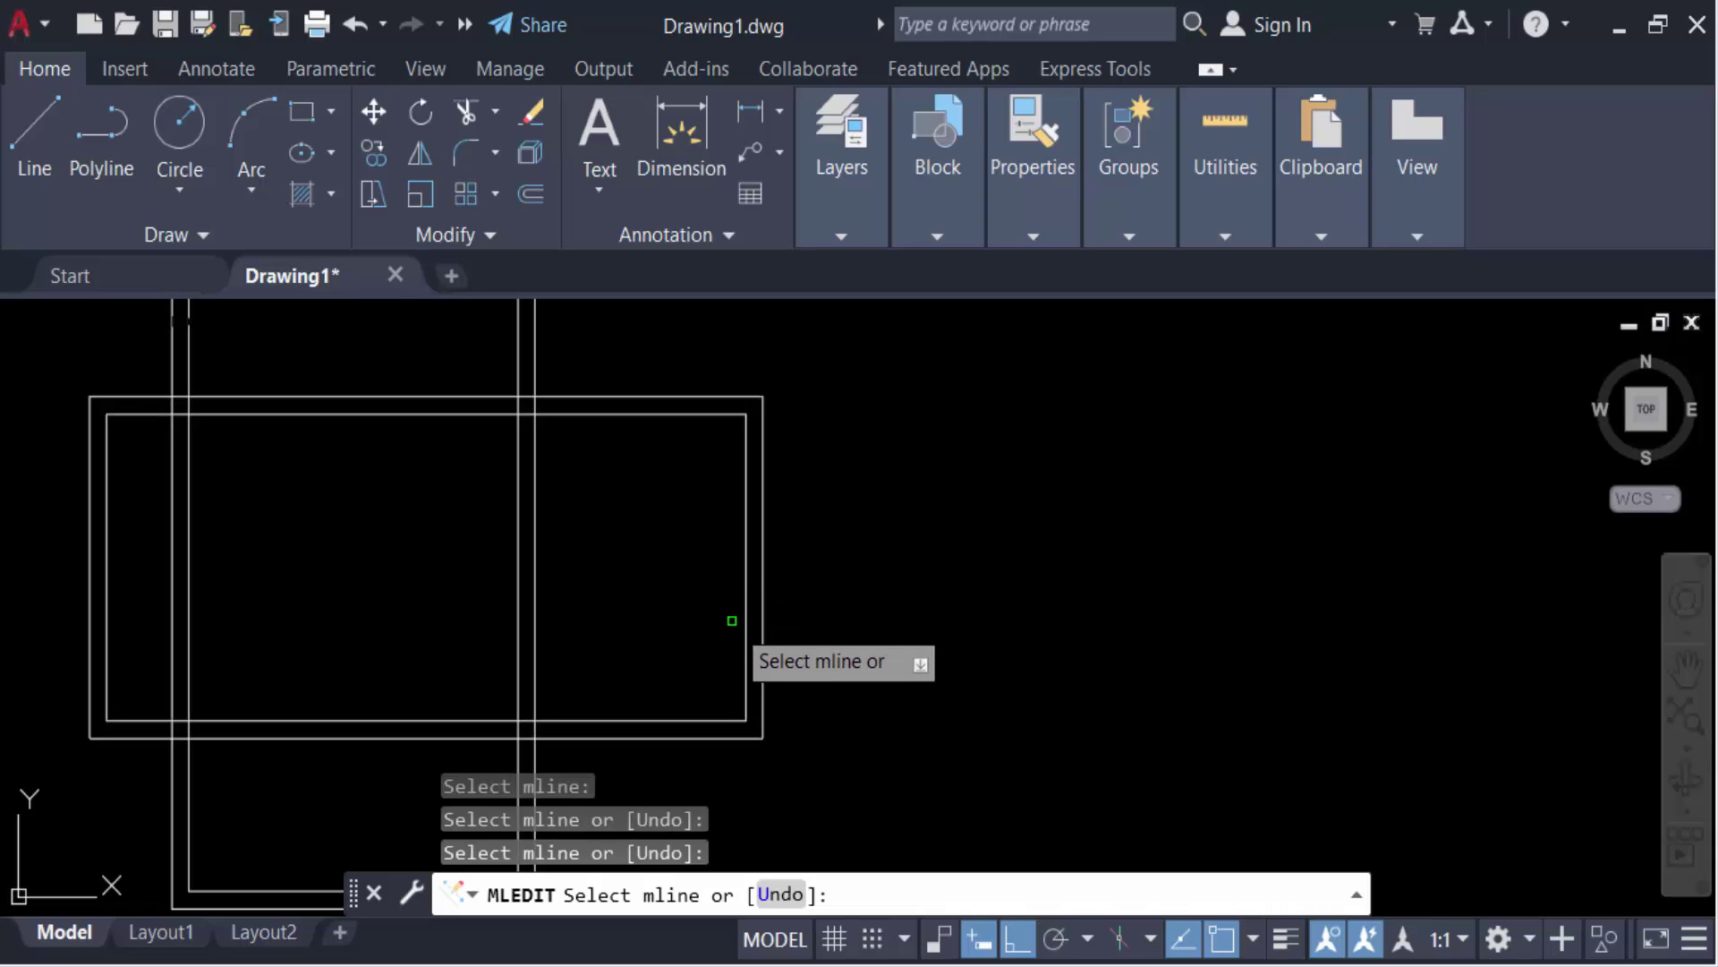
key("Return")
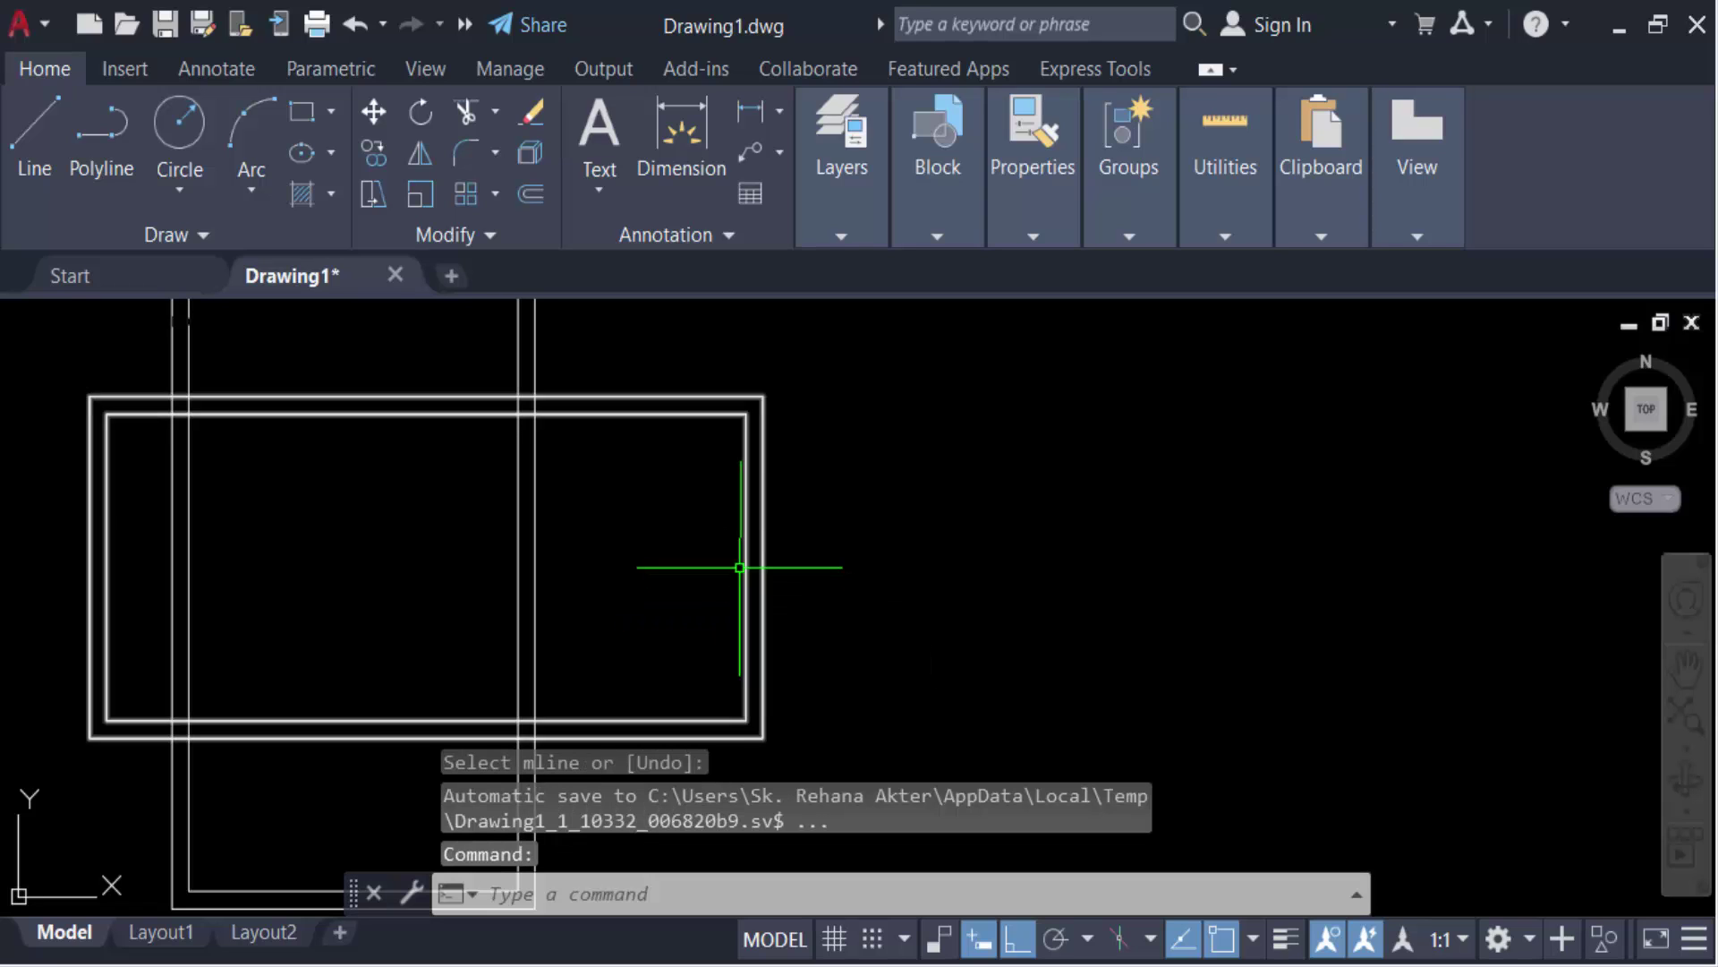
left_click(762, 626)
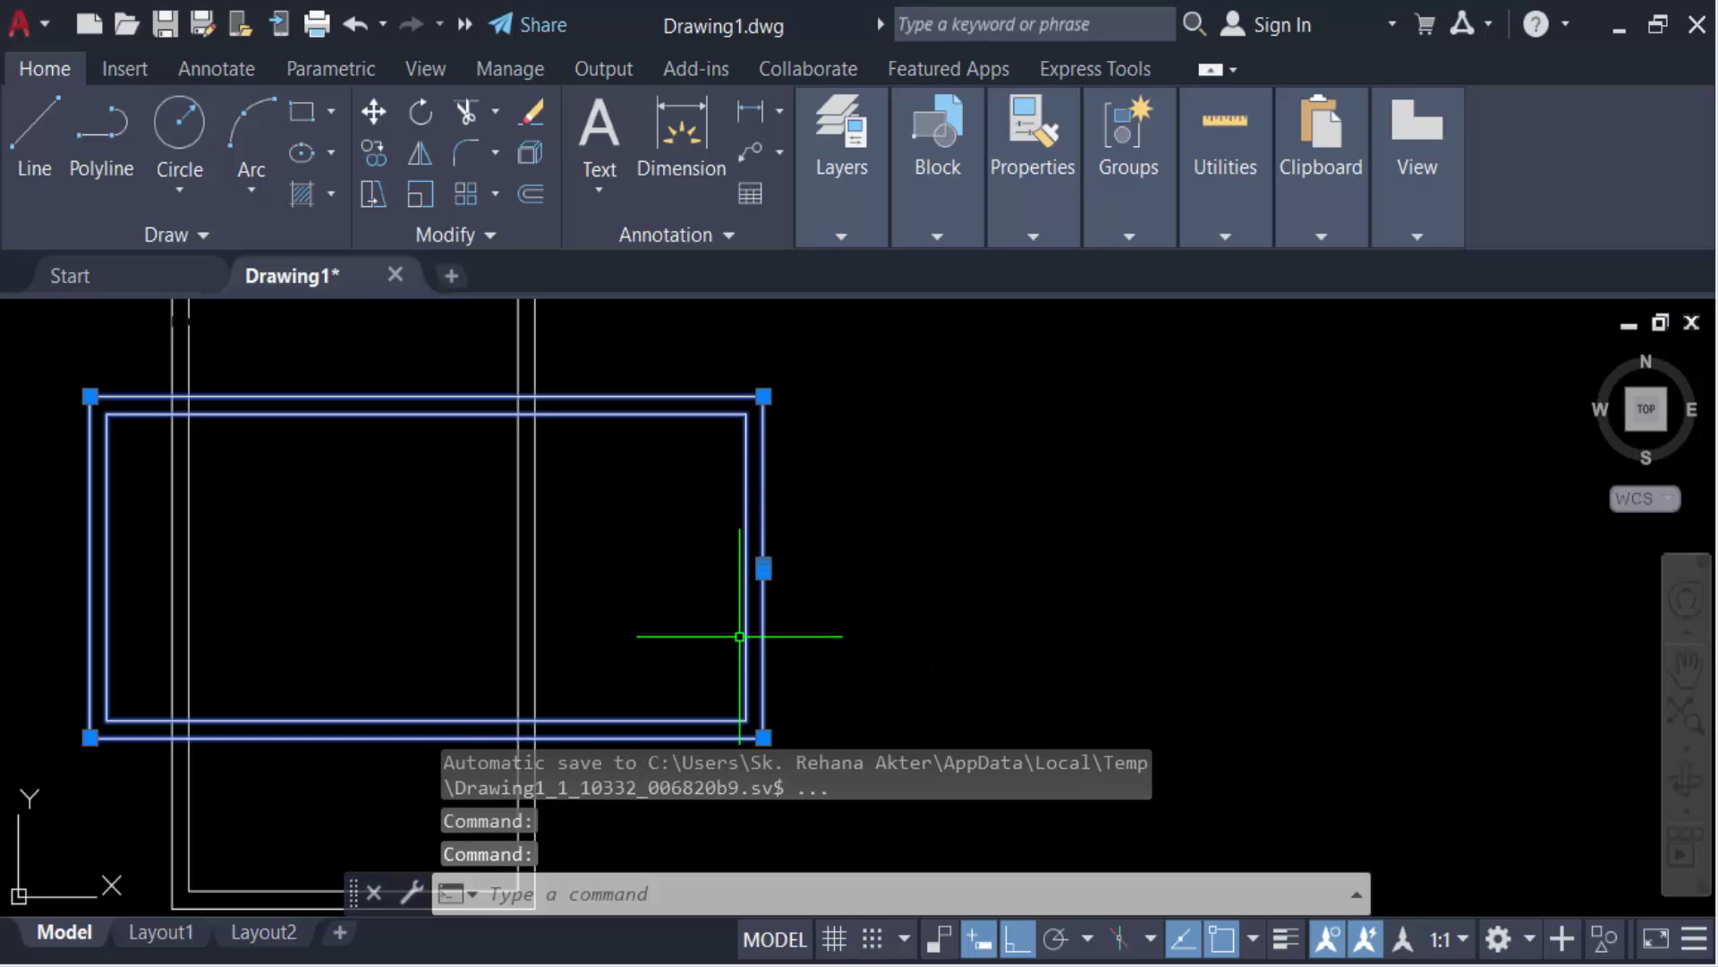
Stretch the right-side vertices outward and up into an angled, three-segment tapered end
left_click(762, 566)
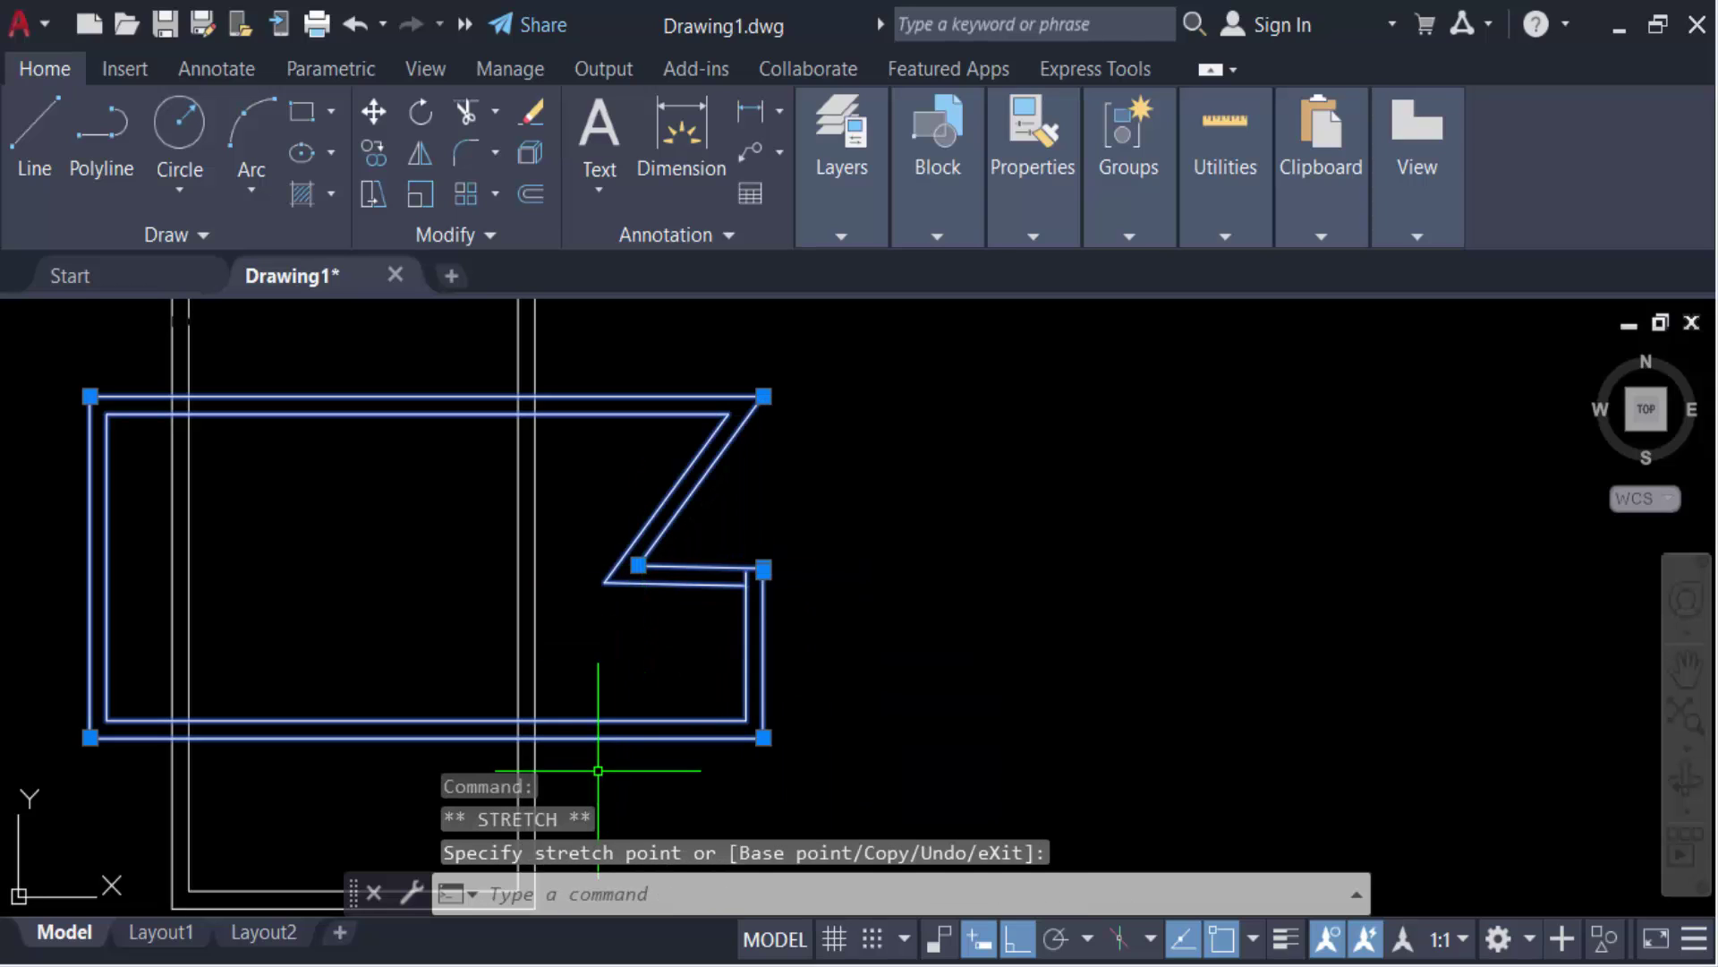
left_click(638, 566)
left_click(952, 565)
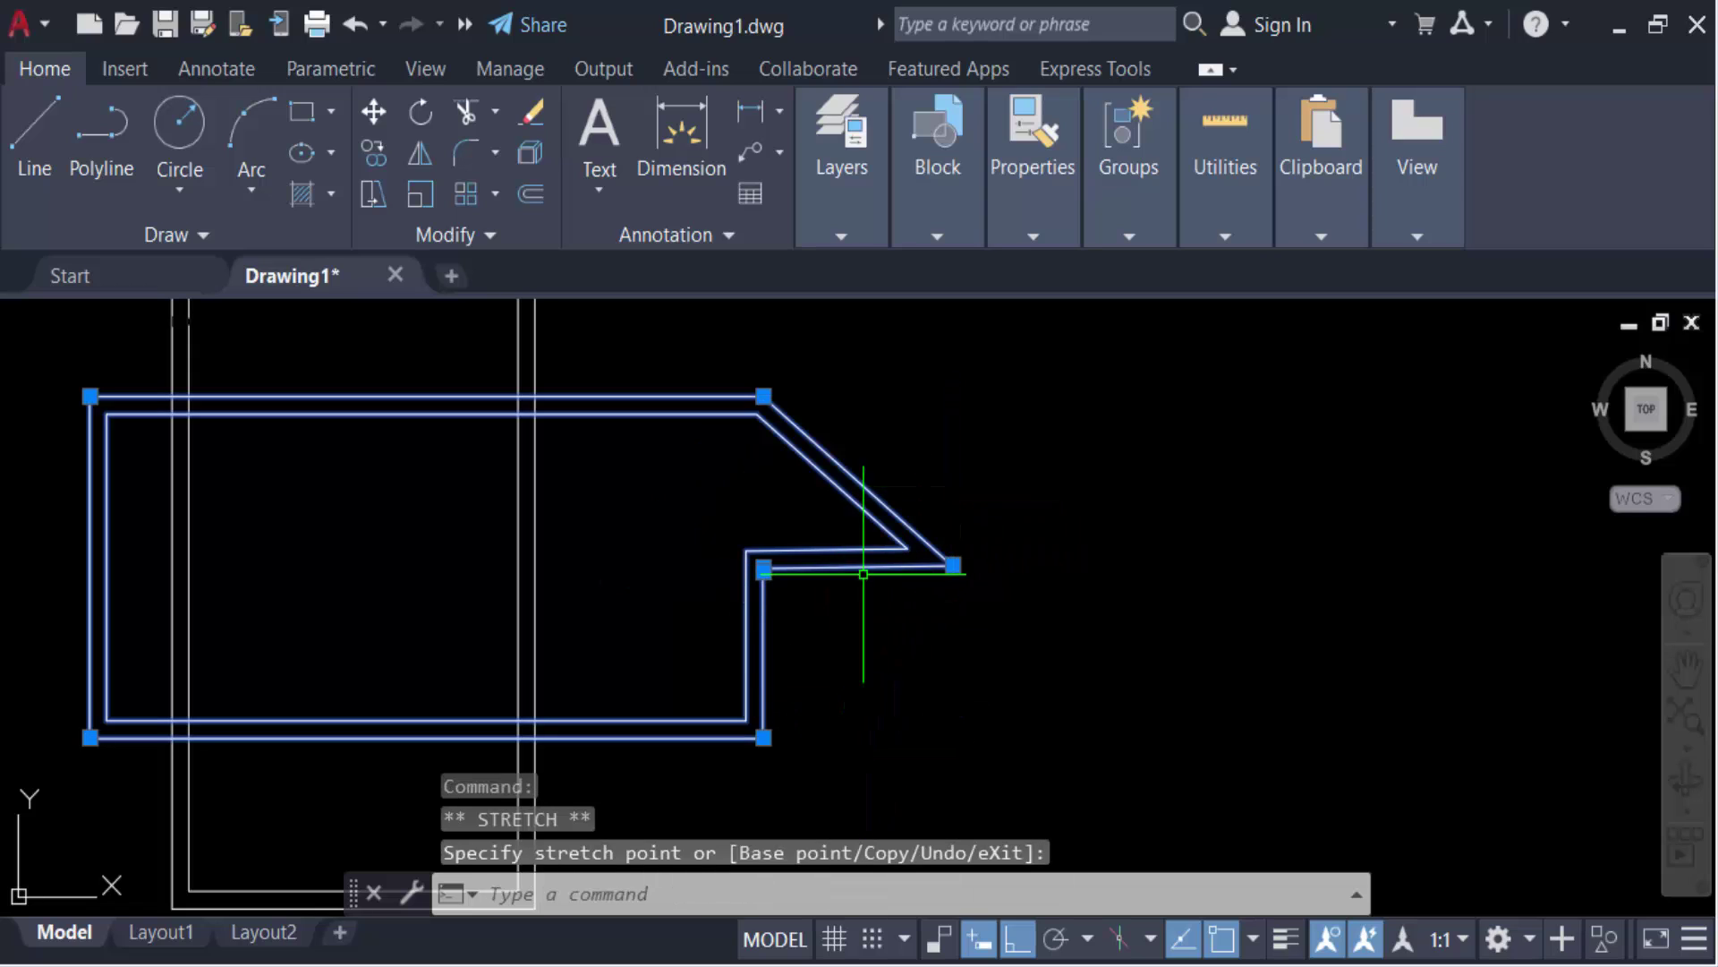
left_click(771, 582)
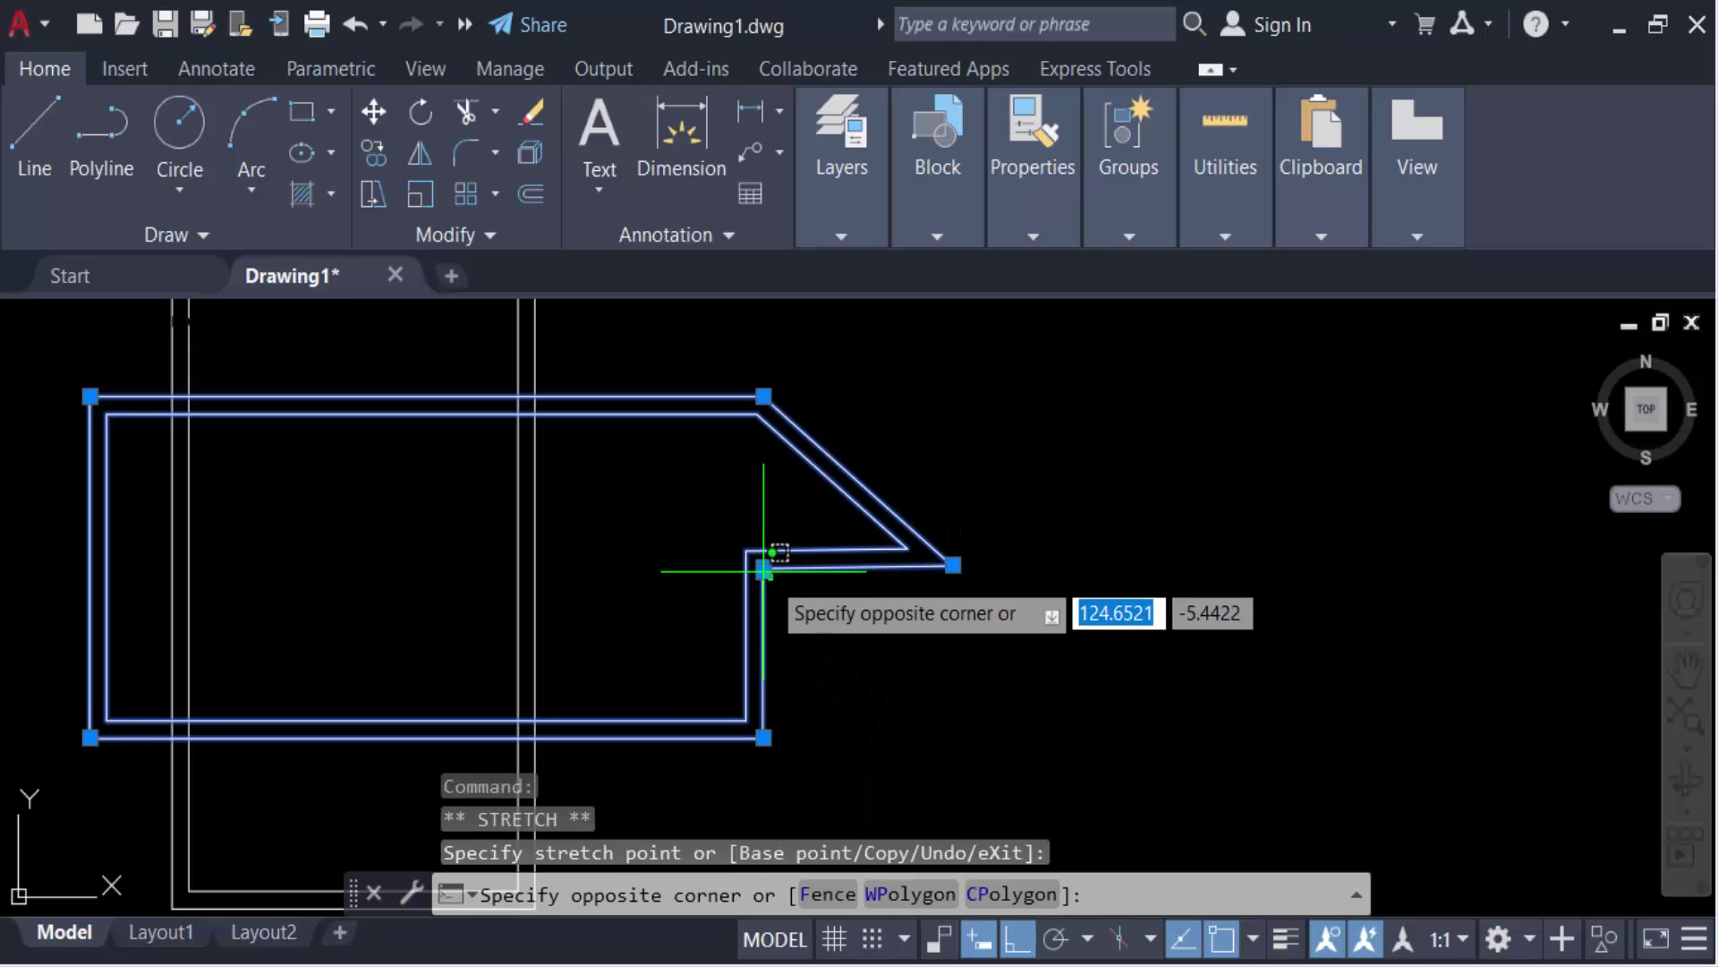
left_click(660, 583)
left_click(952, 565)
left_click(946, 467)
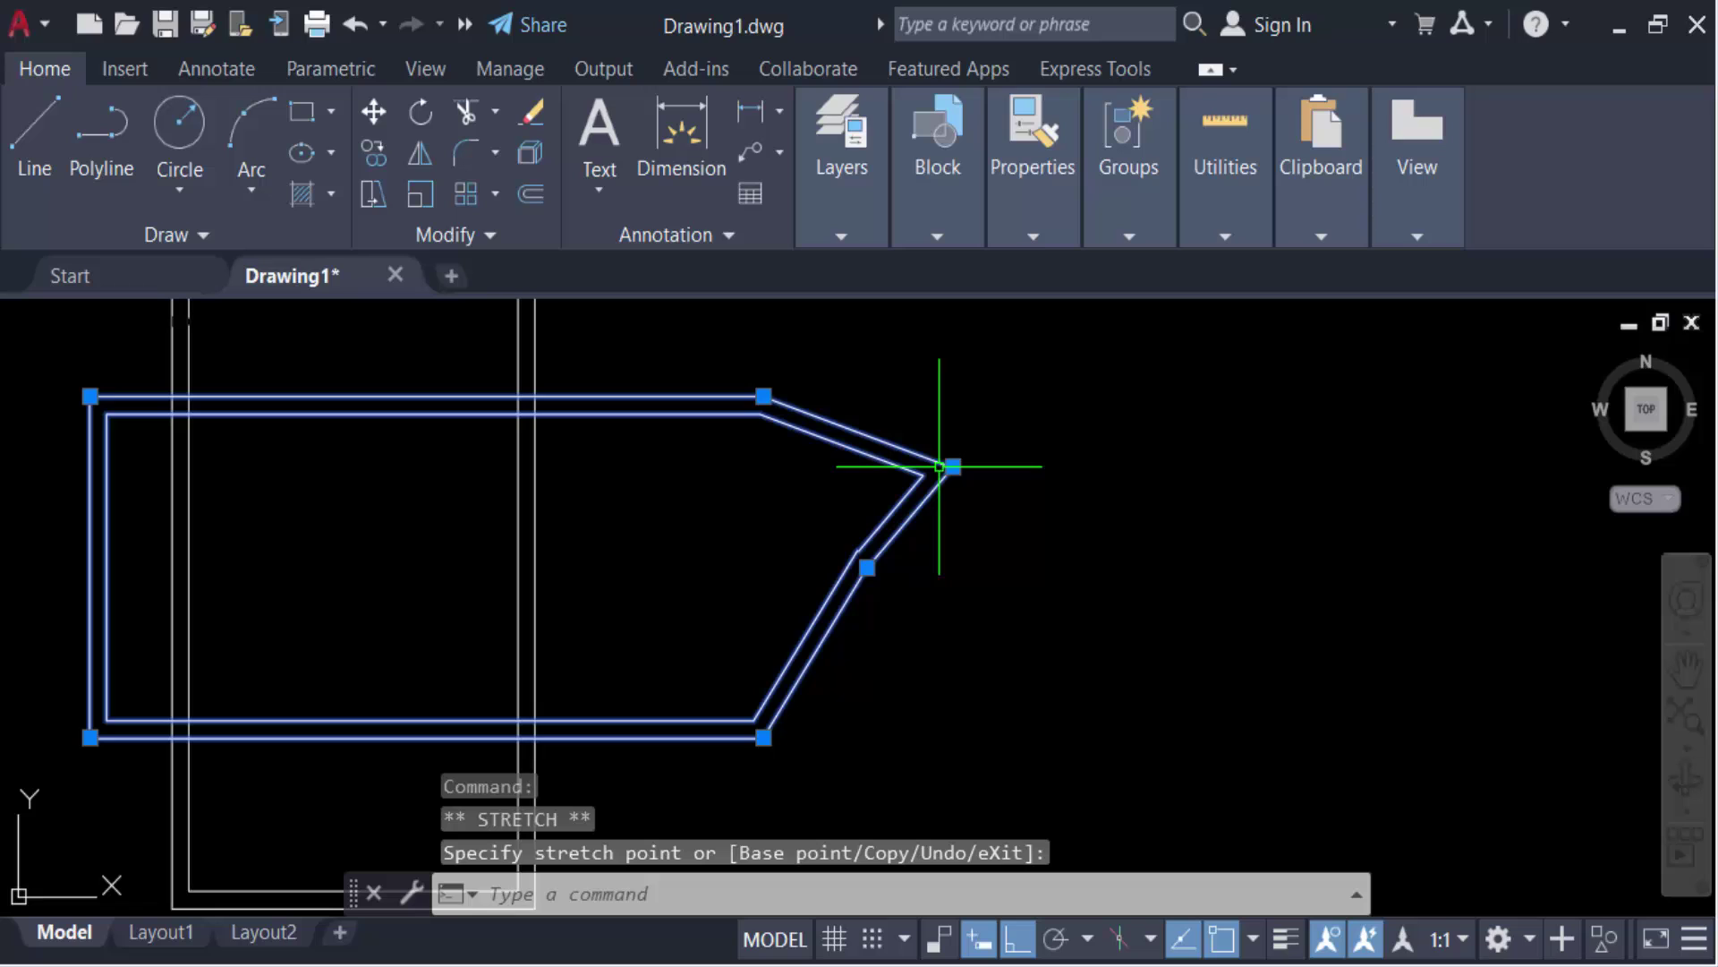
left_click(866, 568)
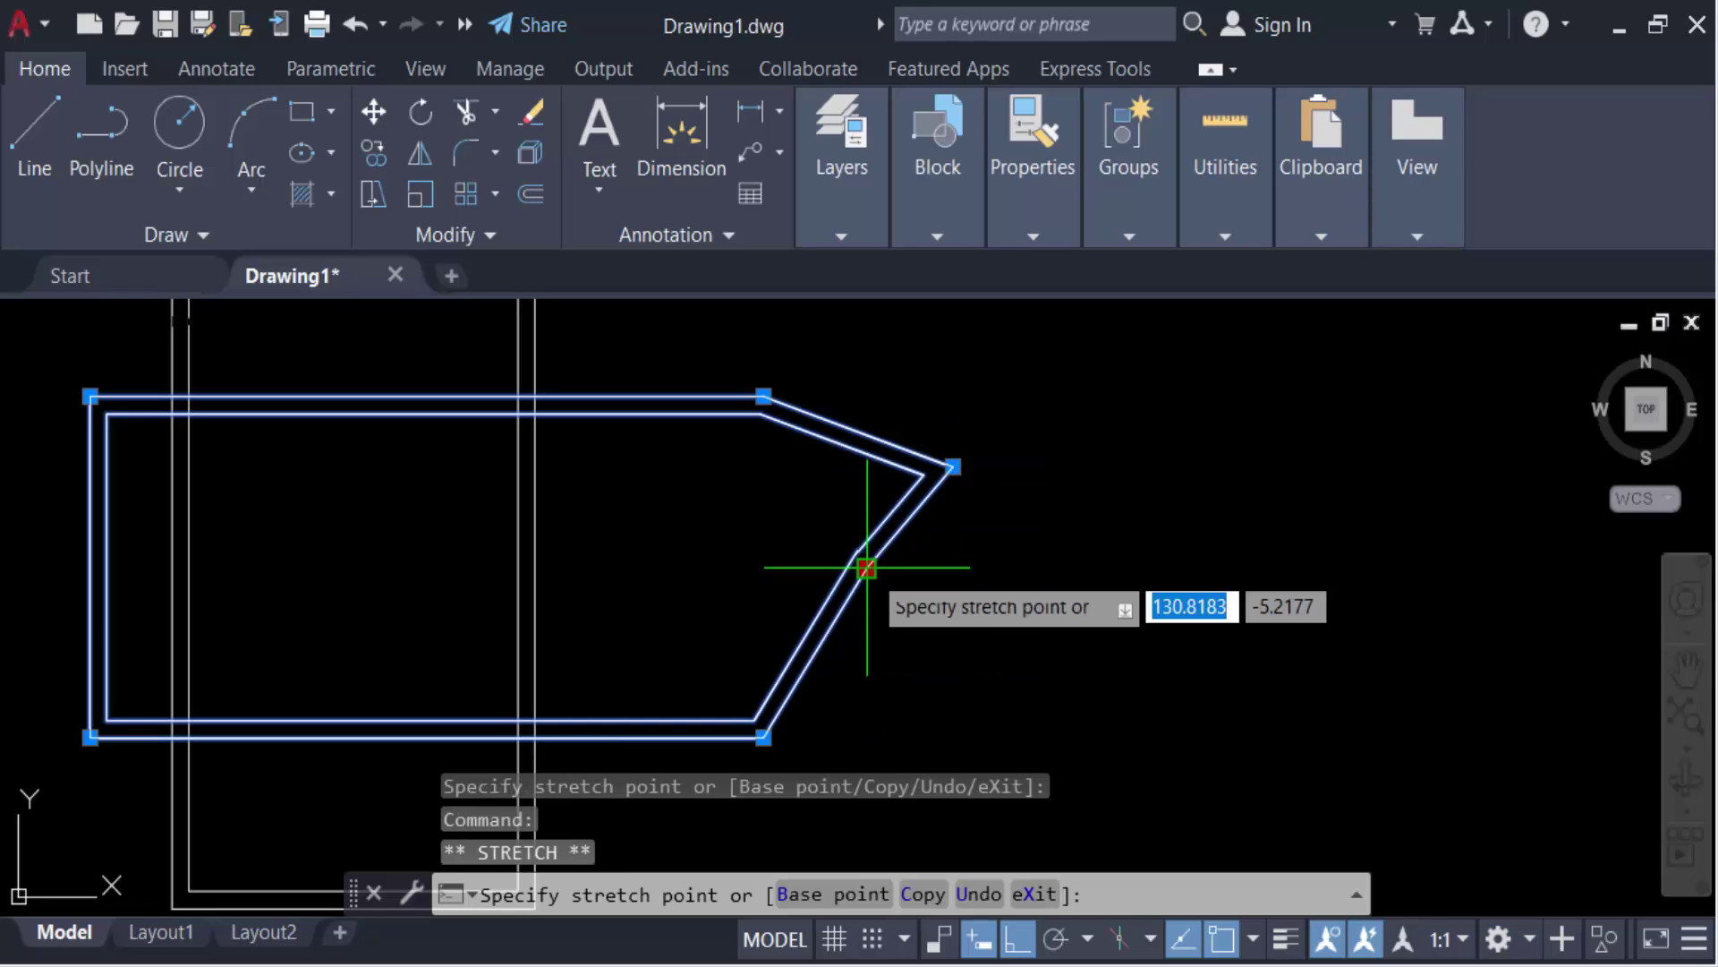
left_click(956, 651)
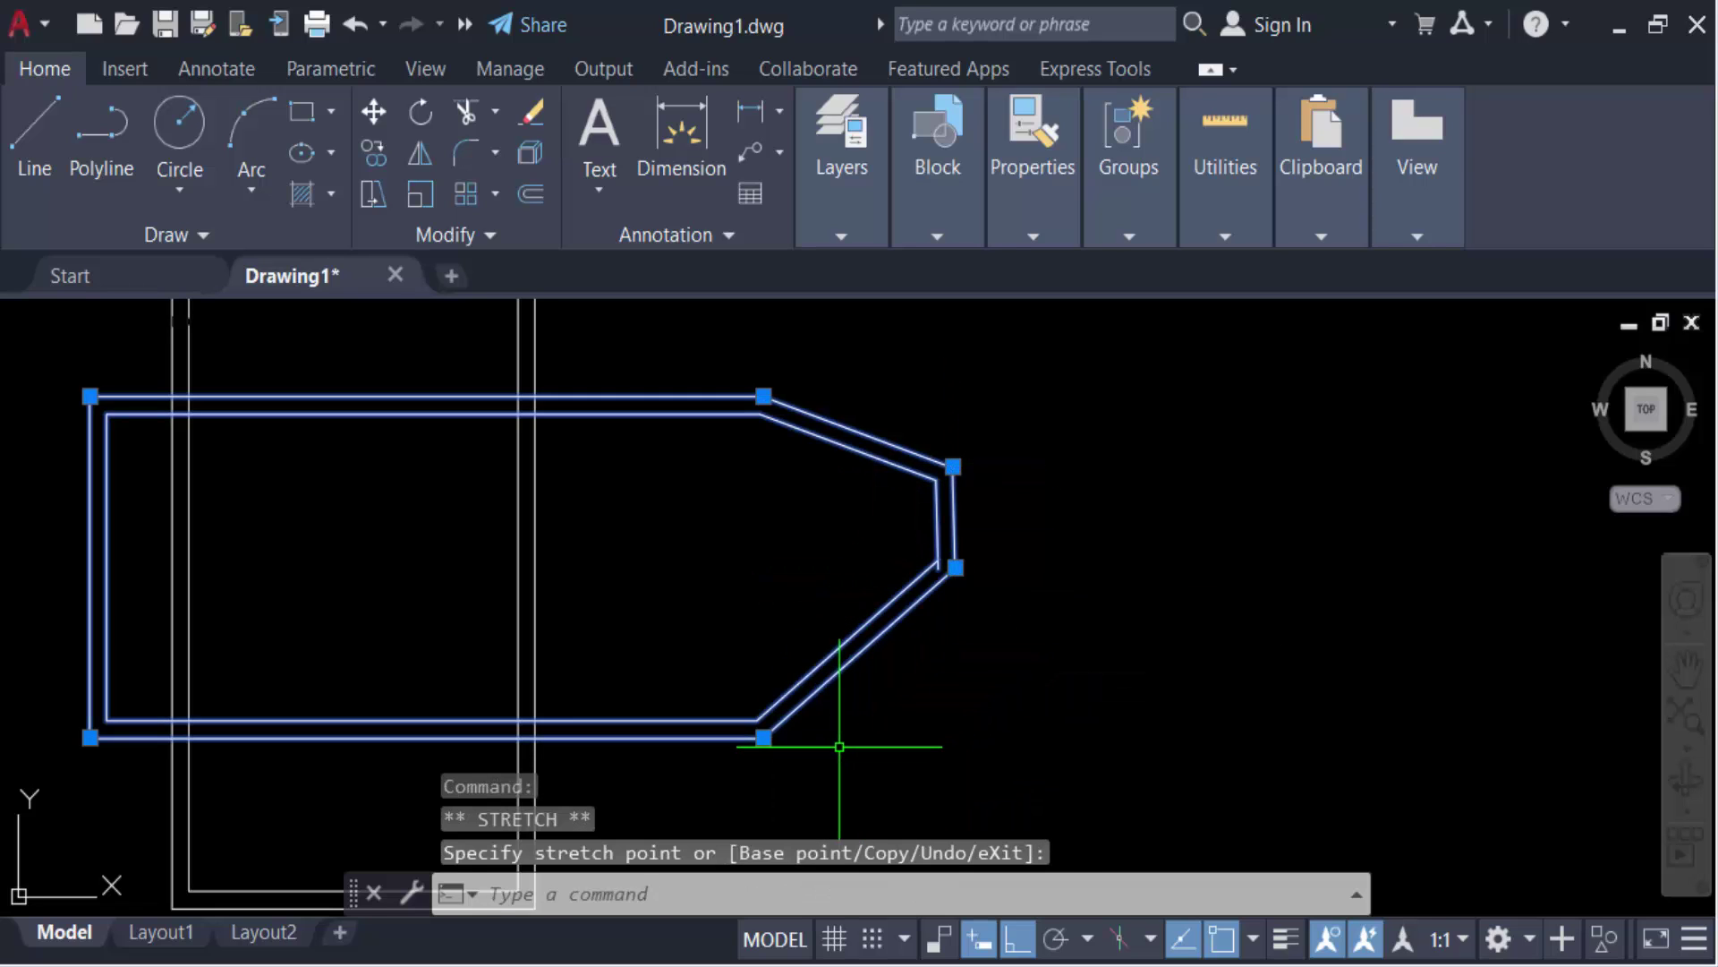
Remove the three added vertices with Delete Vertex to square the right end, then repeat MLEDIT
type("mledit")
key("Return")
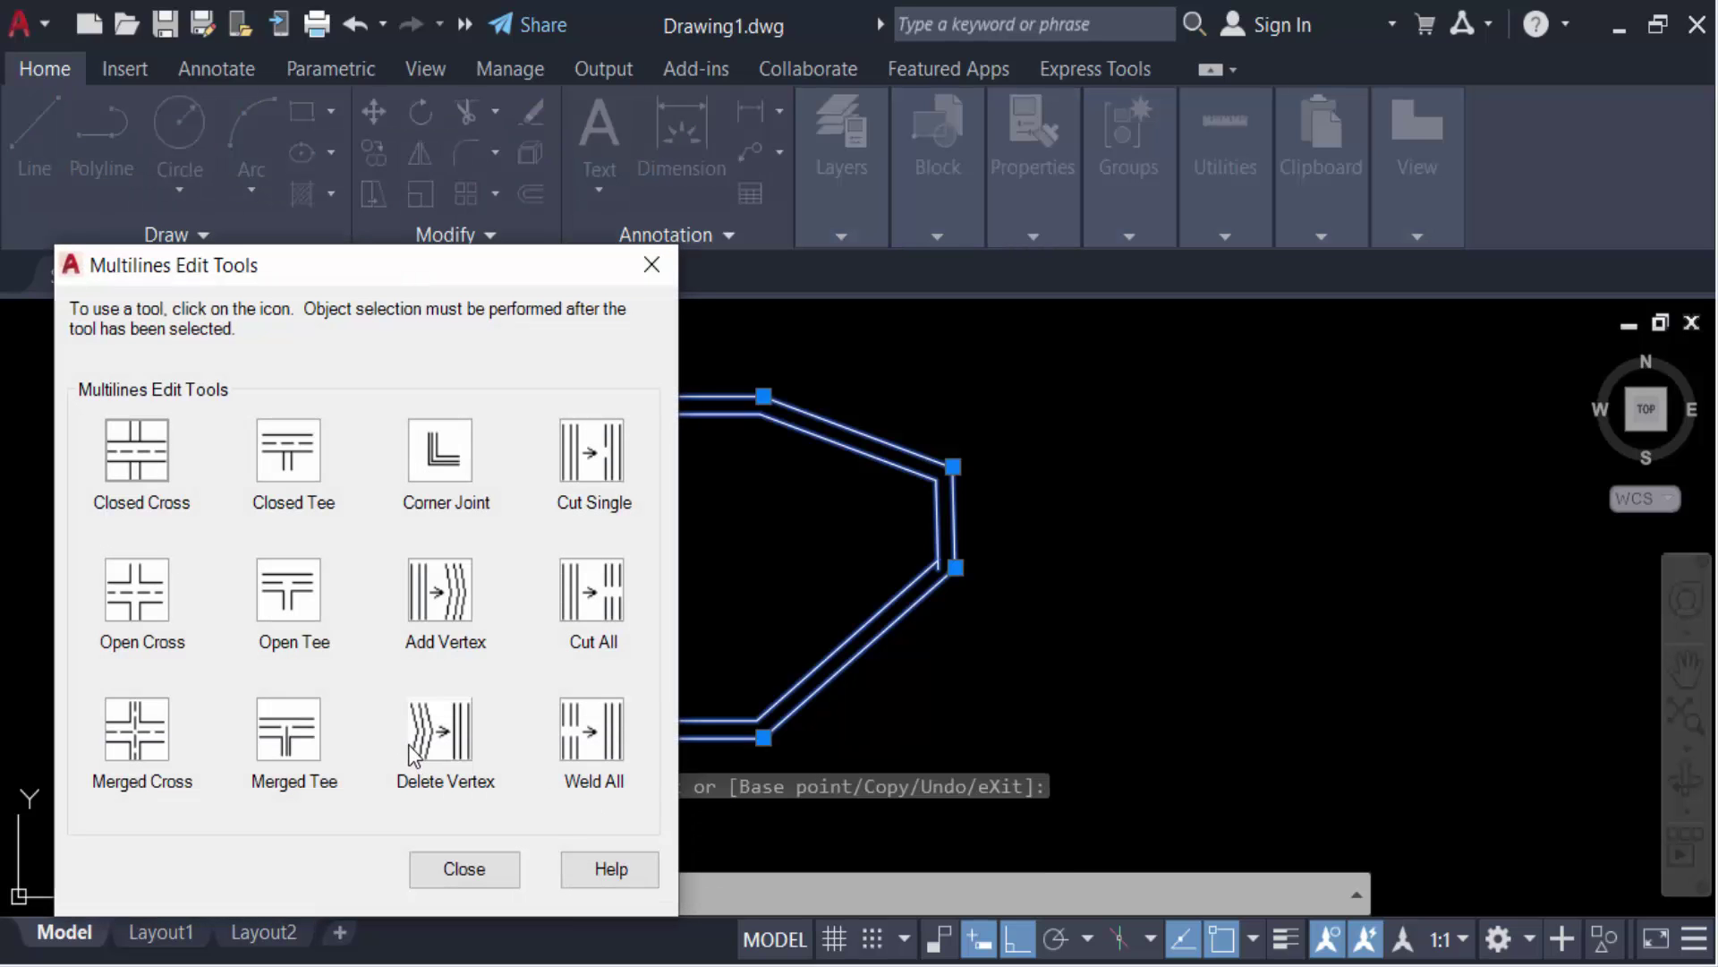
left_click(430, 748)
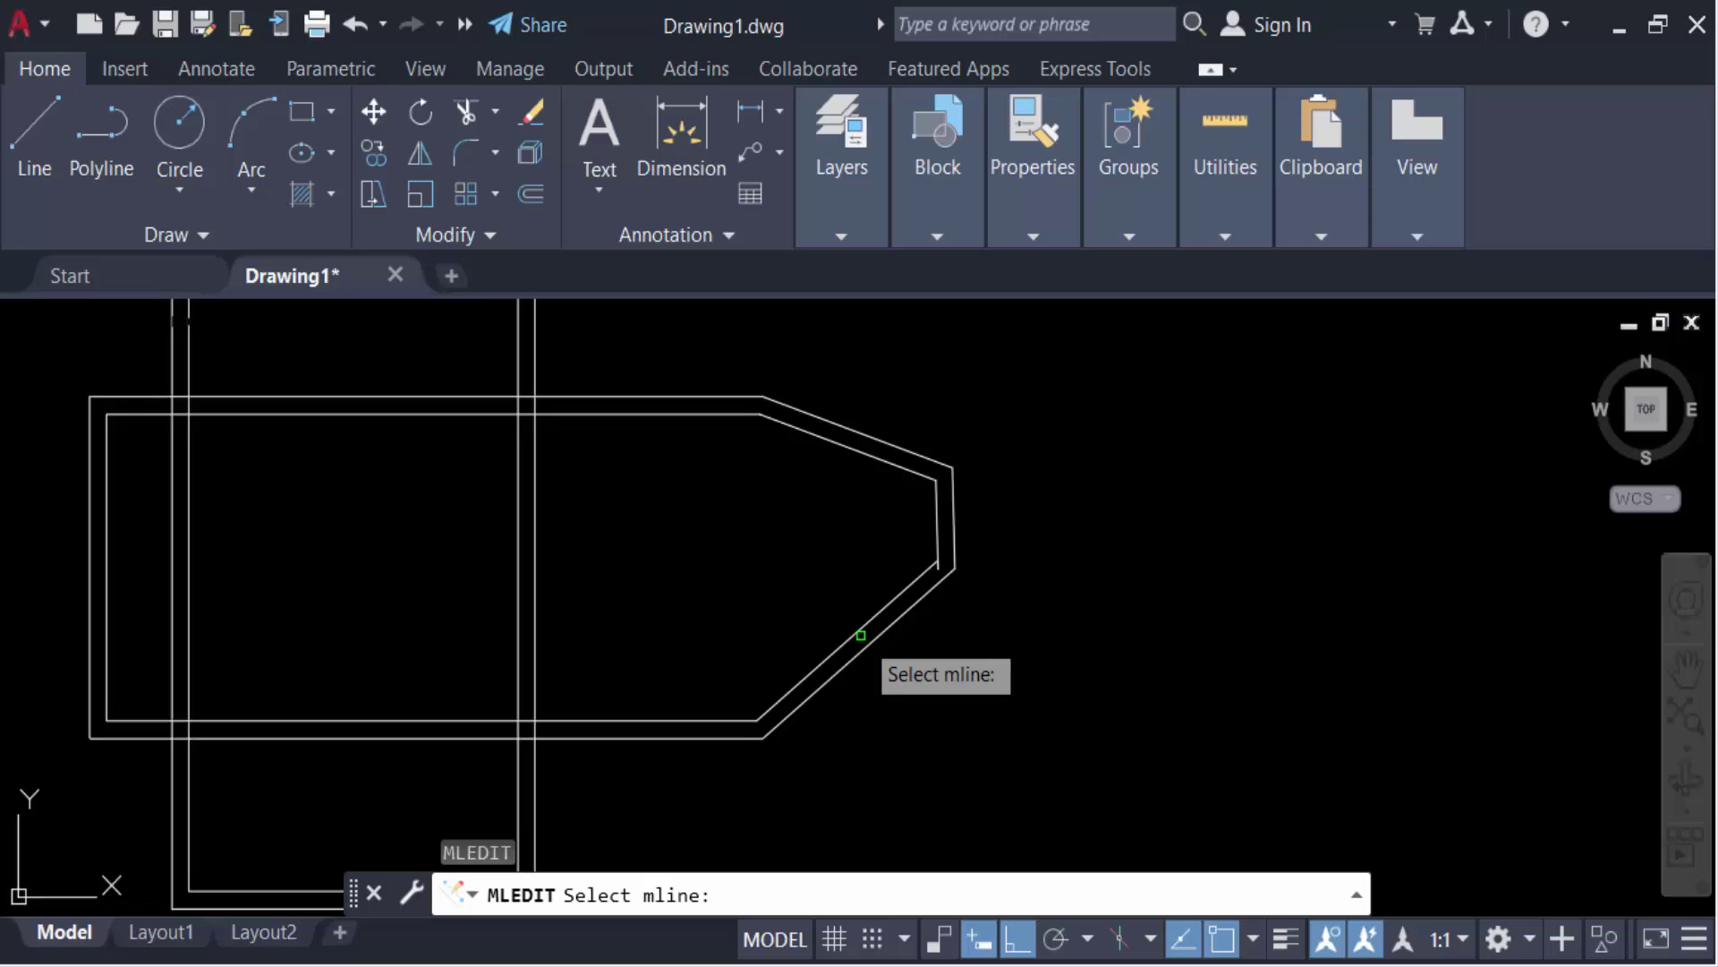
left_click(914, 600)
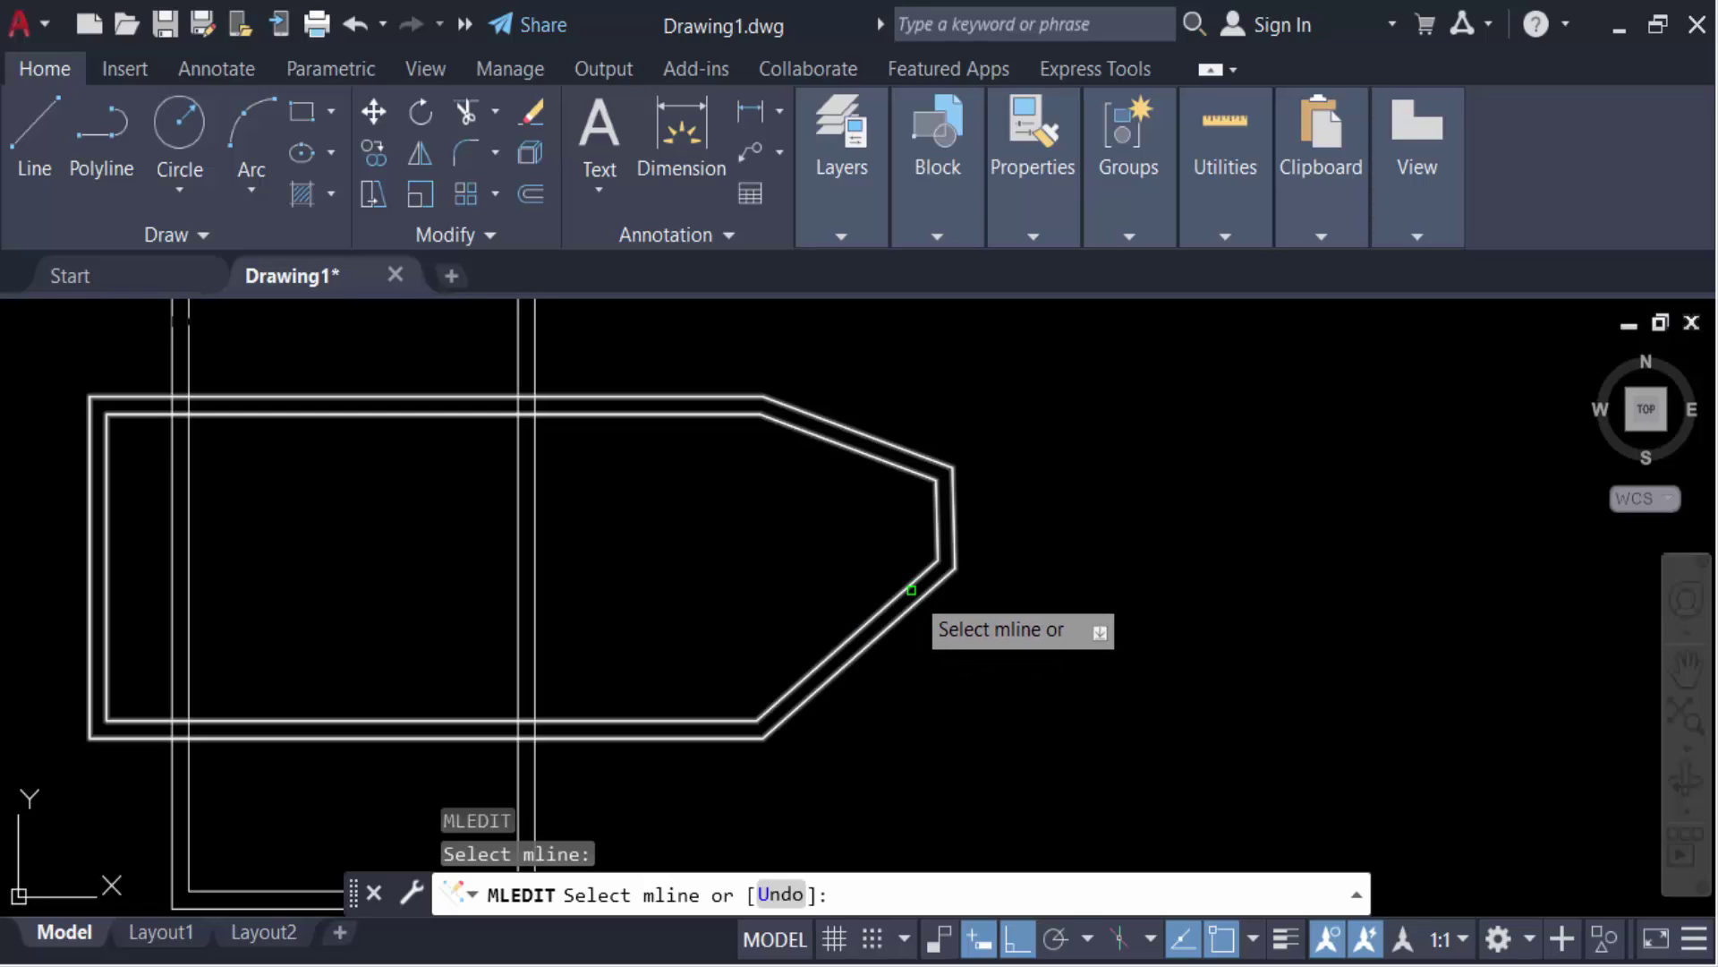
left_click(904, 595)
left_click(909, 473)
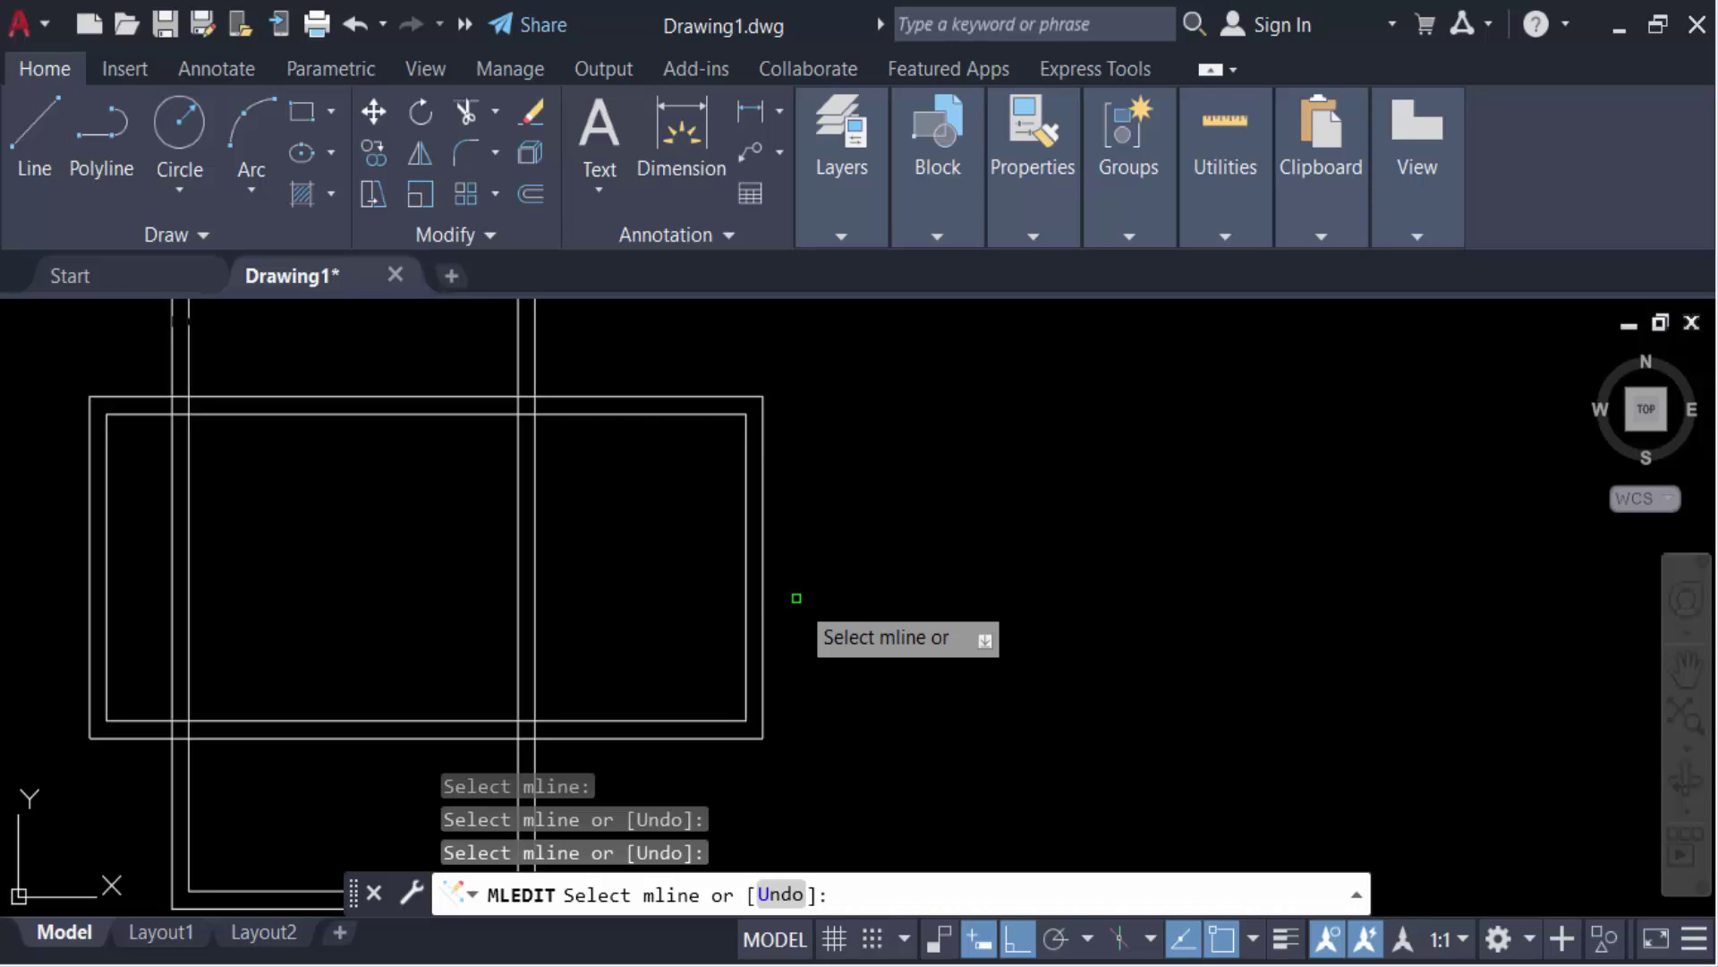
key("Return")
key("Return")
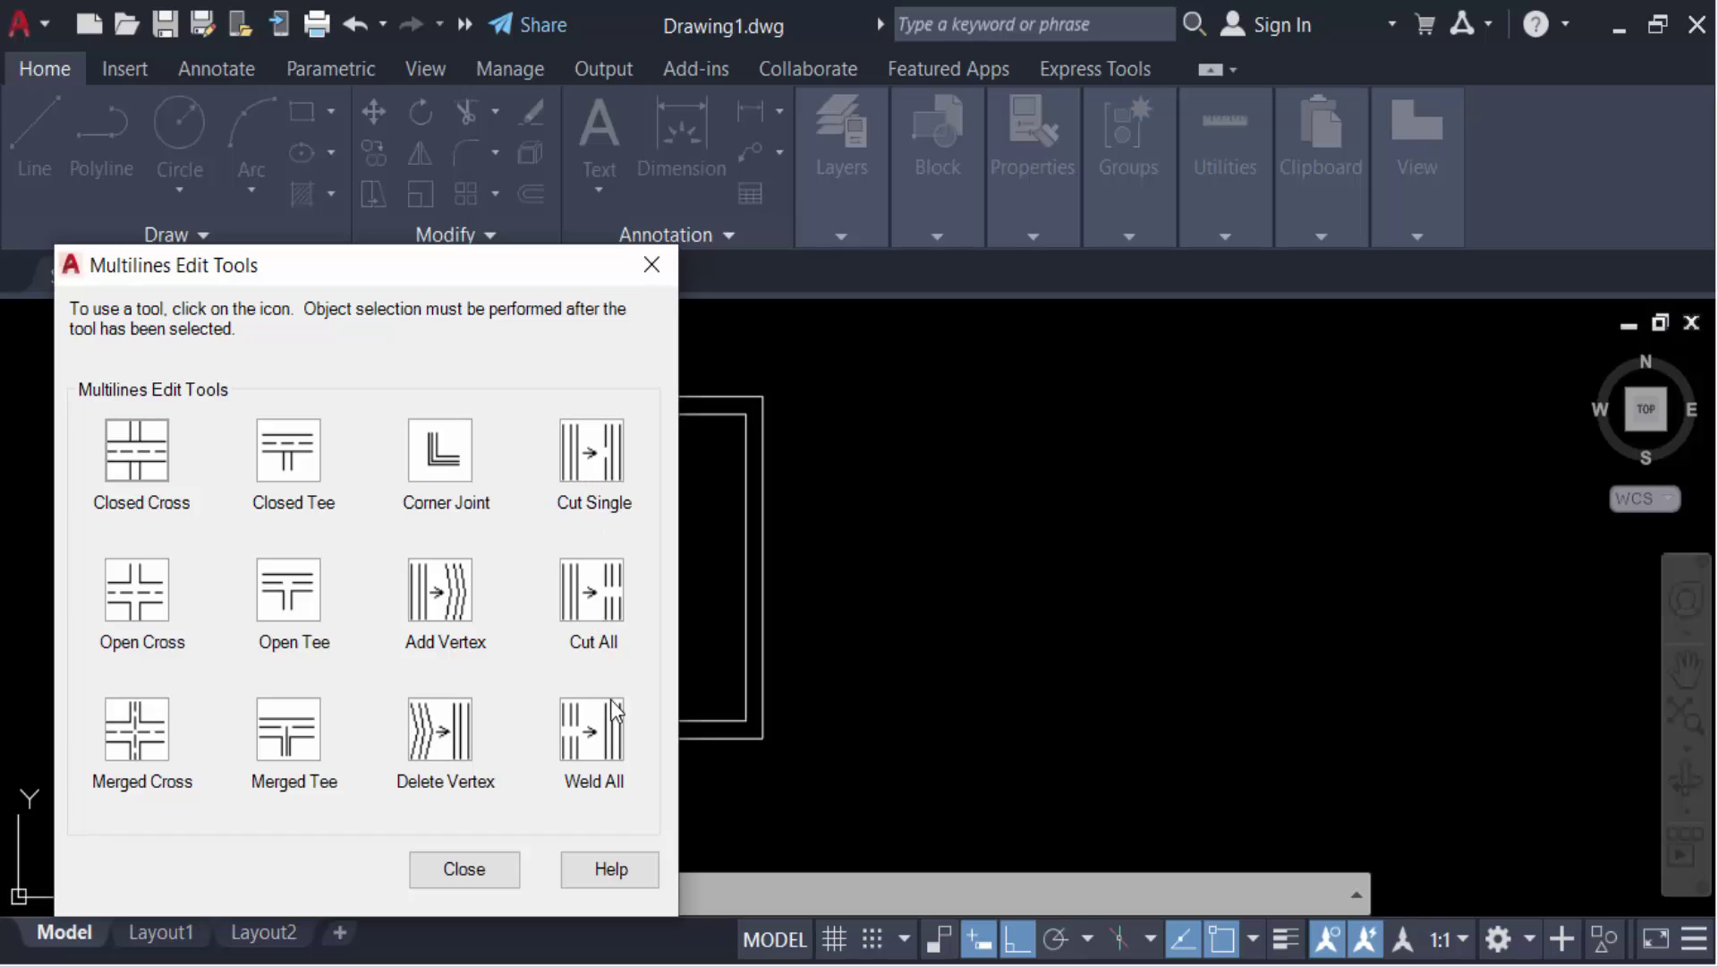
Cut a gap in the multiline's top outer line beside the vertical crossing, then repeat MLEDIT
left_click(593, 474)
scroll(579, 442, "up", 3)
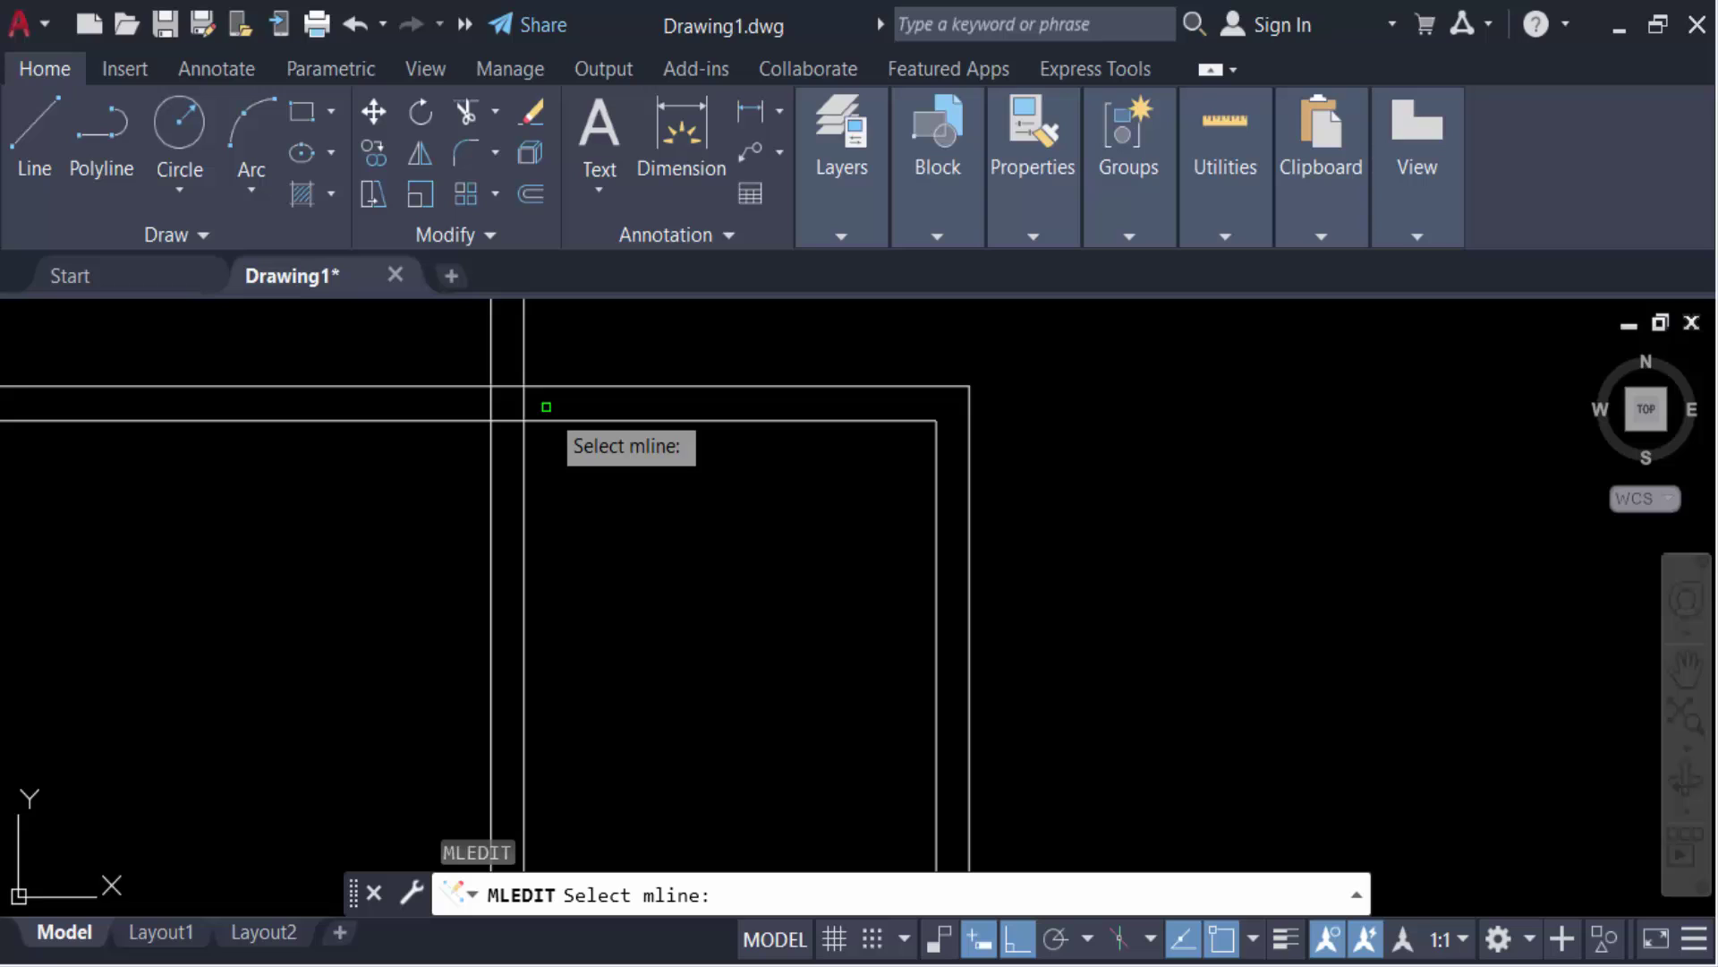
scroll(549, 403, "up", 3)
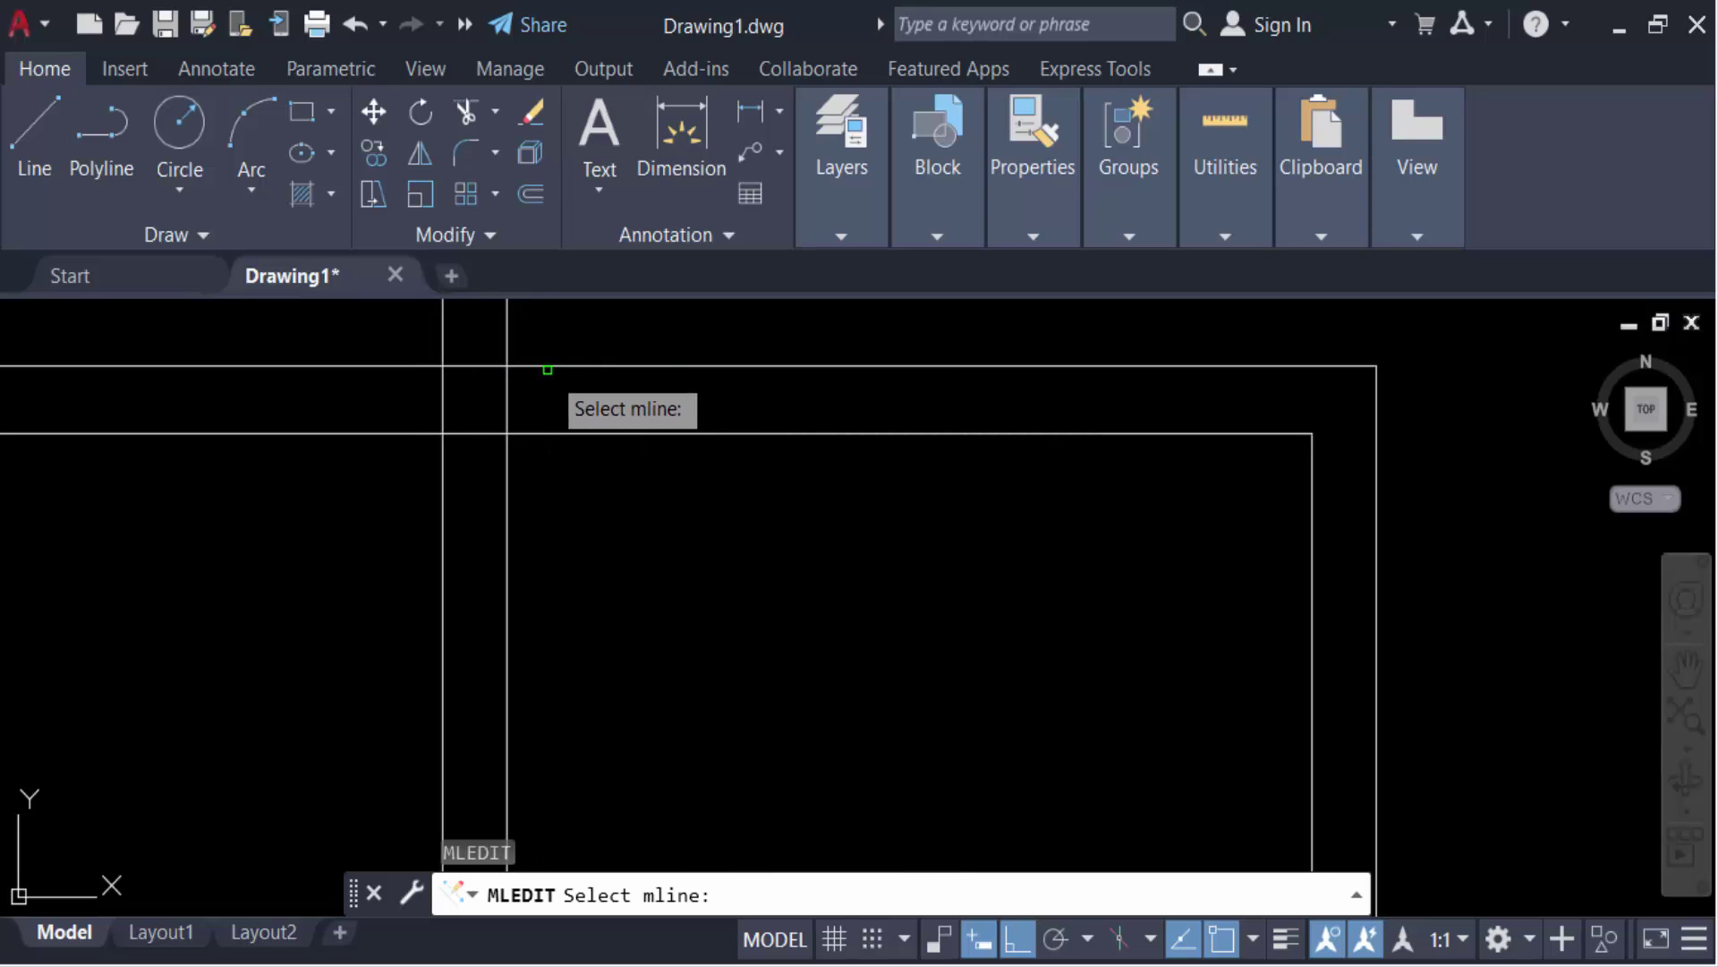
left_click(485, 370)
left_click(485, 370)
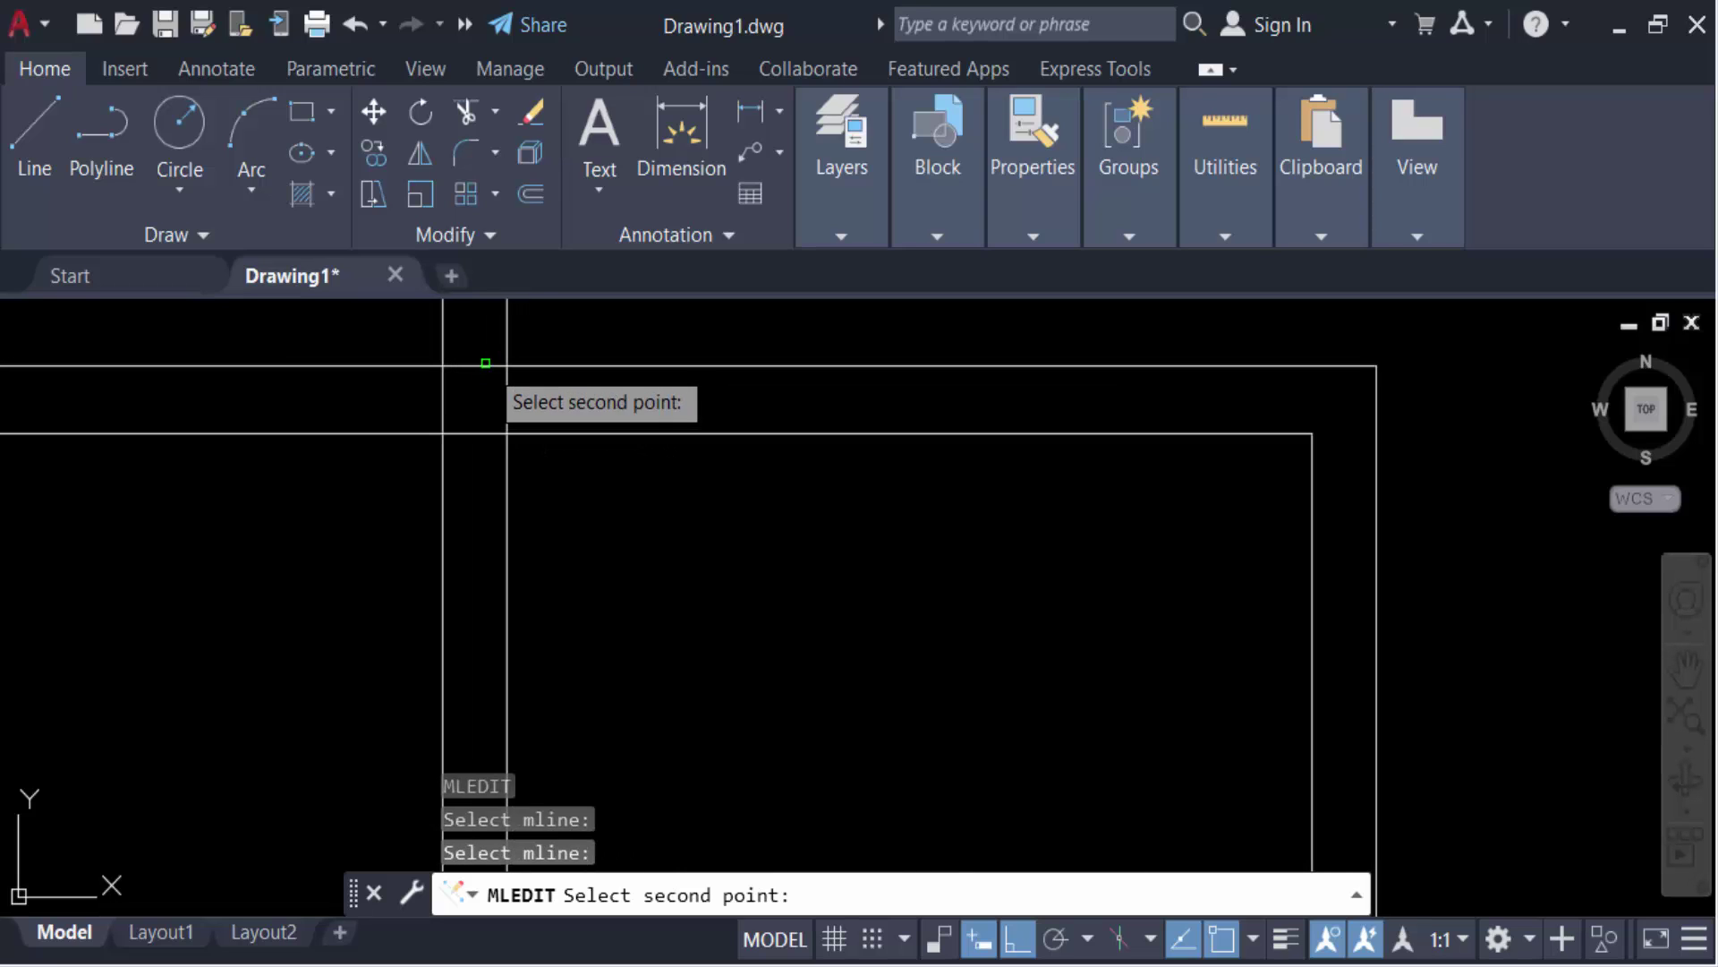
left_click(484, 358)
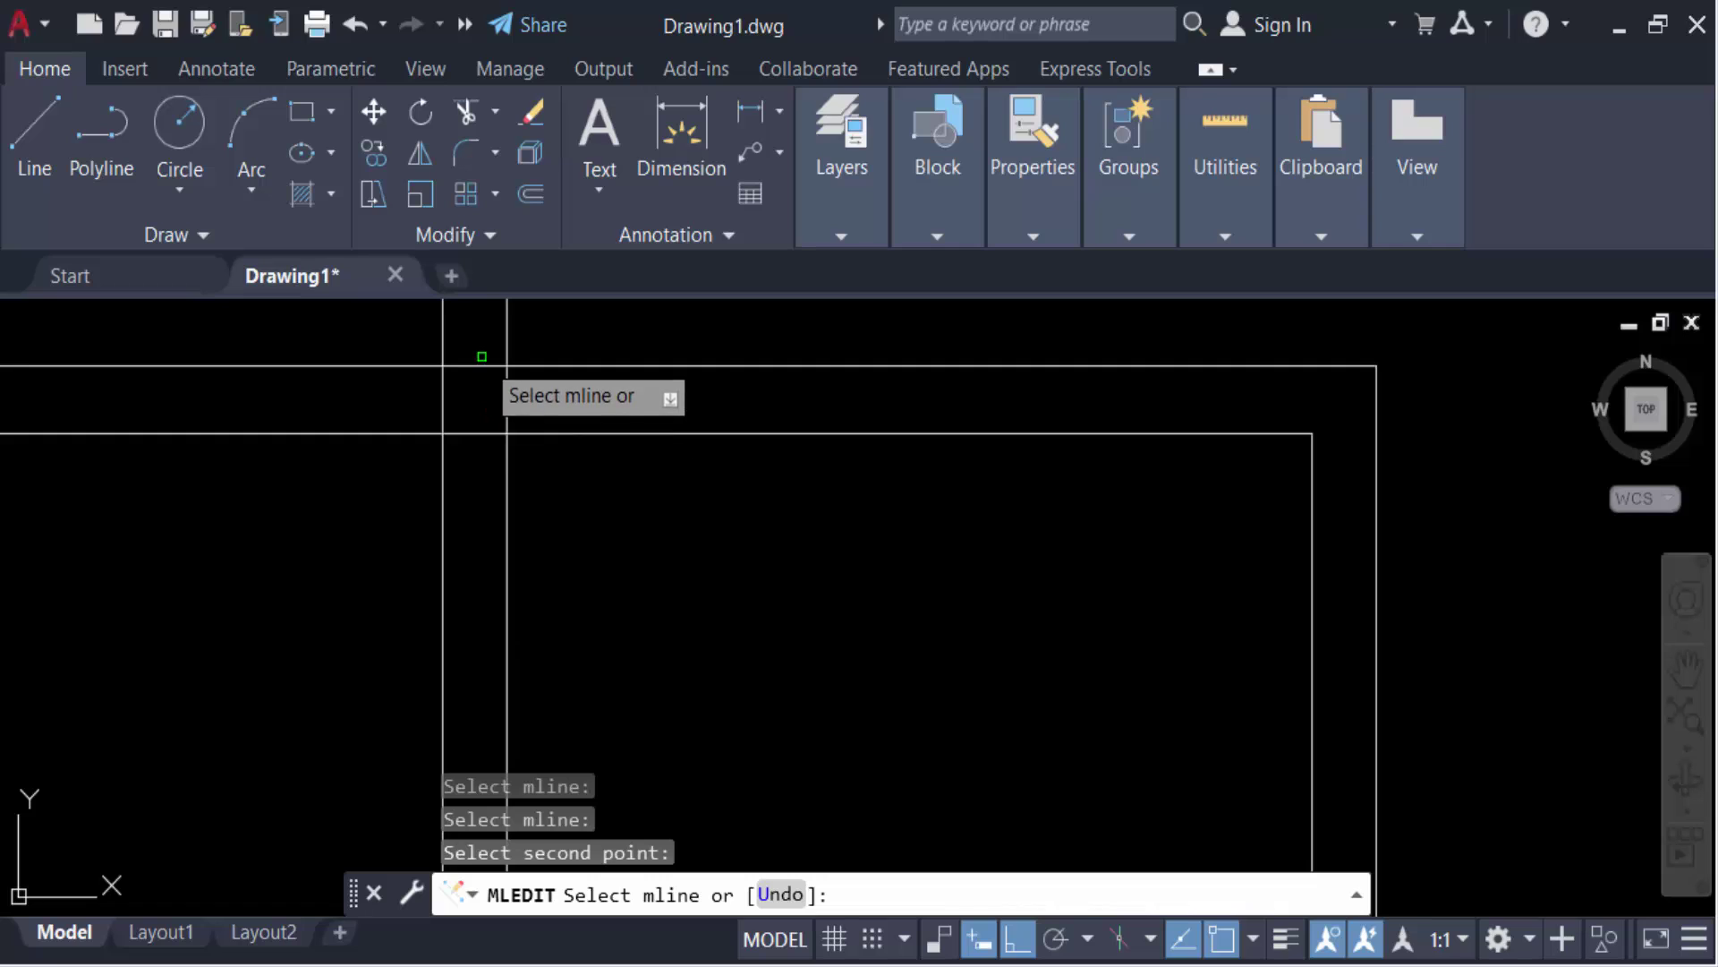
left_click(534, 367)
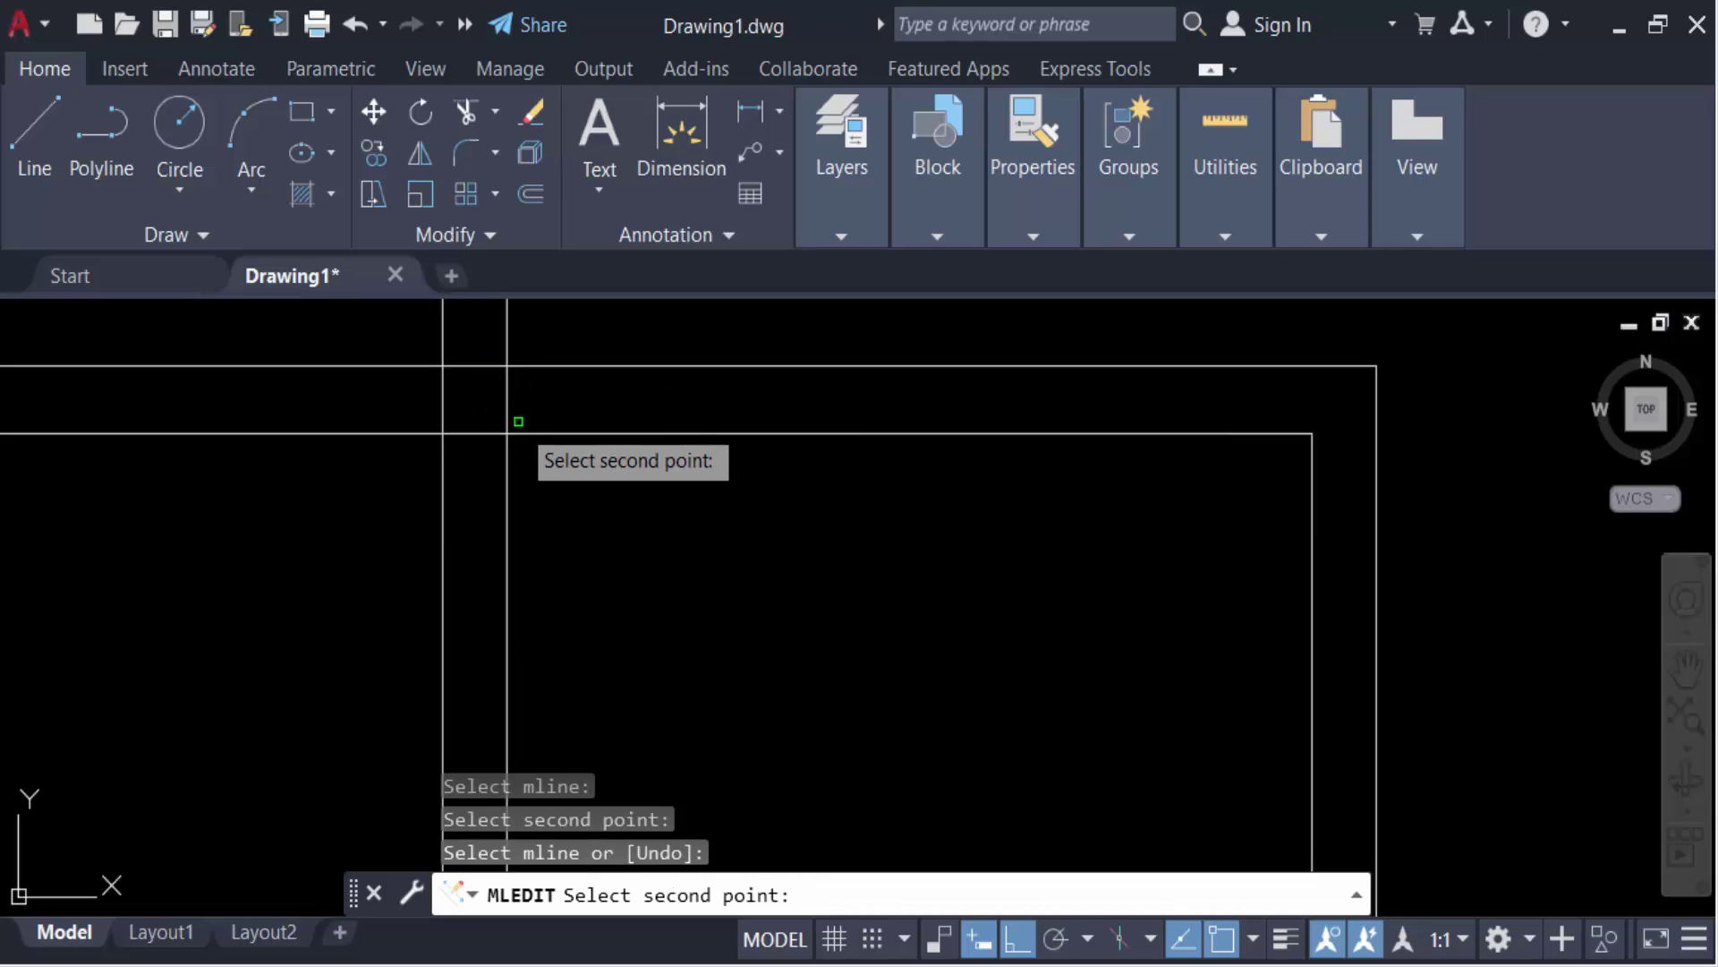
left_click(480, 363)
scroll(626, 564, "up", 2)
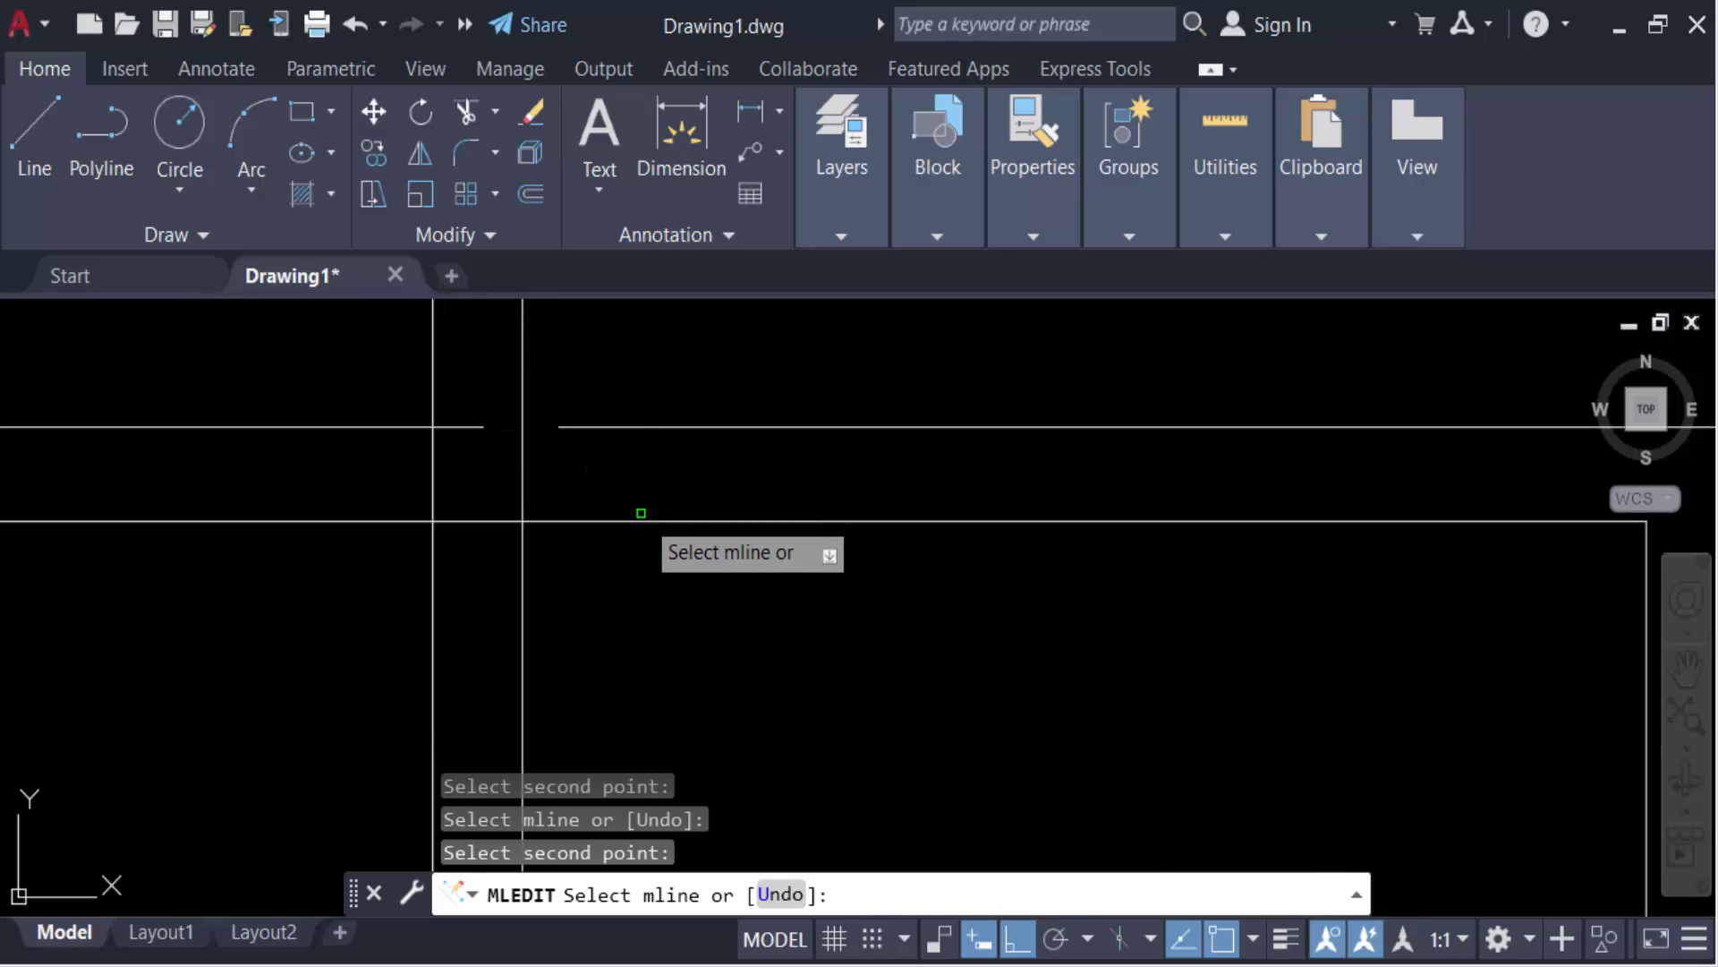
key("Return")
key("Return")
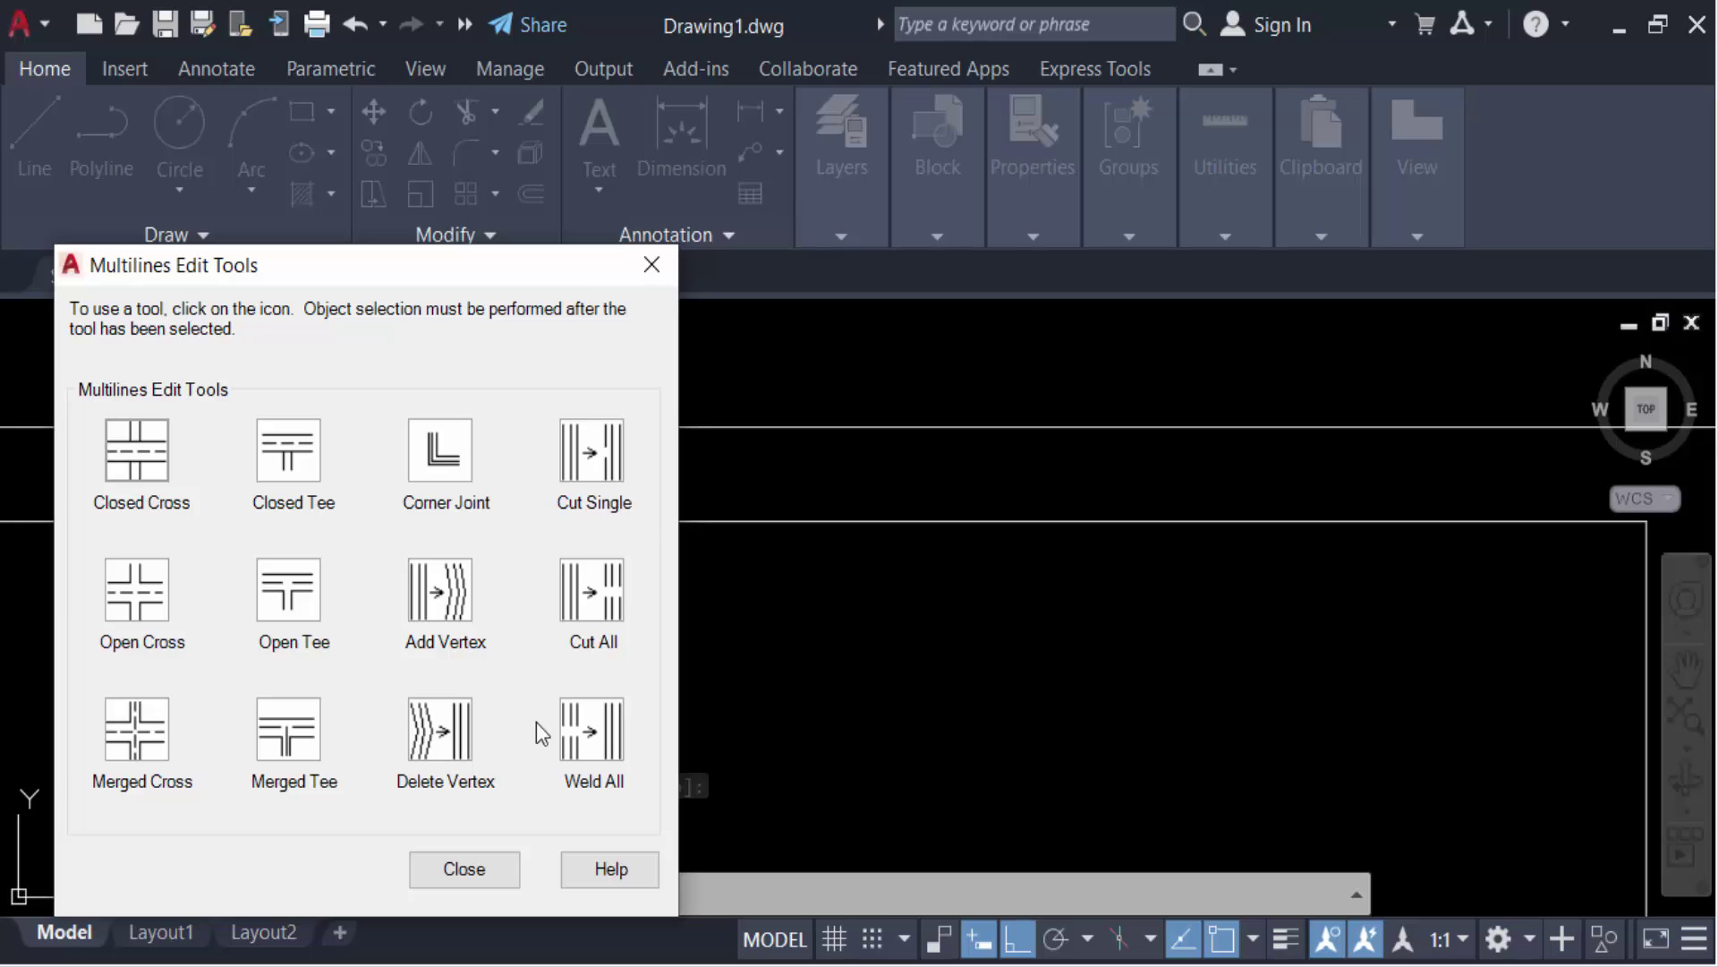
Use Cut All to open a gap through both lines of the outer multiline near its corner
left_click(591, 614)
scroll(659, 568, "down", 3)
scroll(644, 591, "up", 3)
left_click(644, 573)
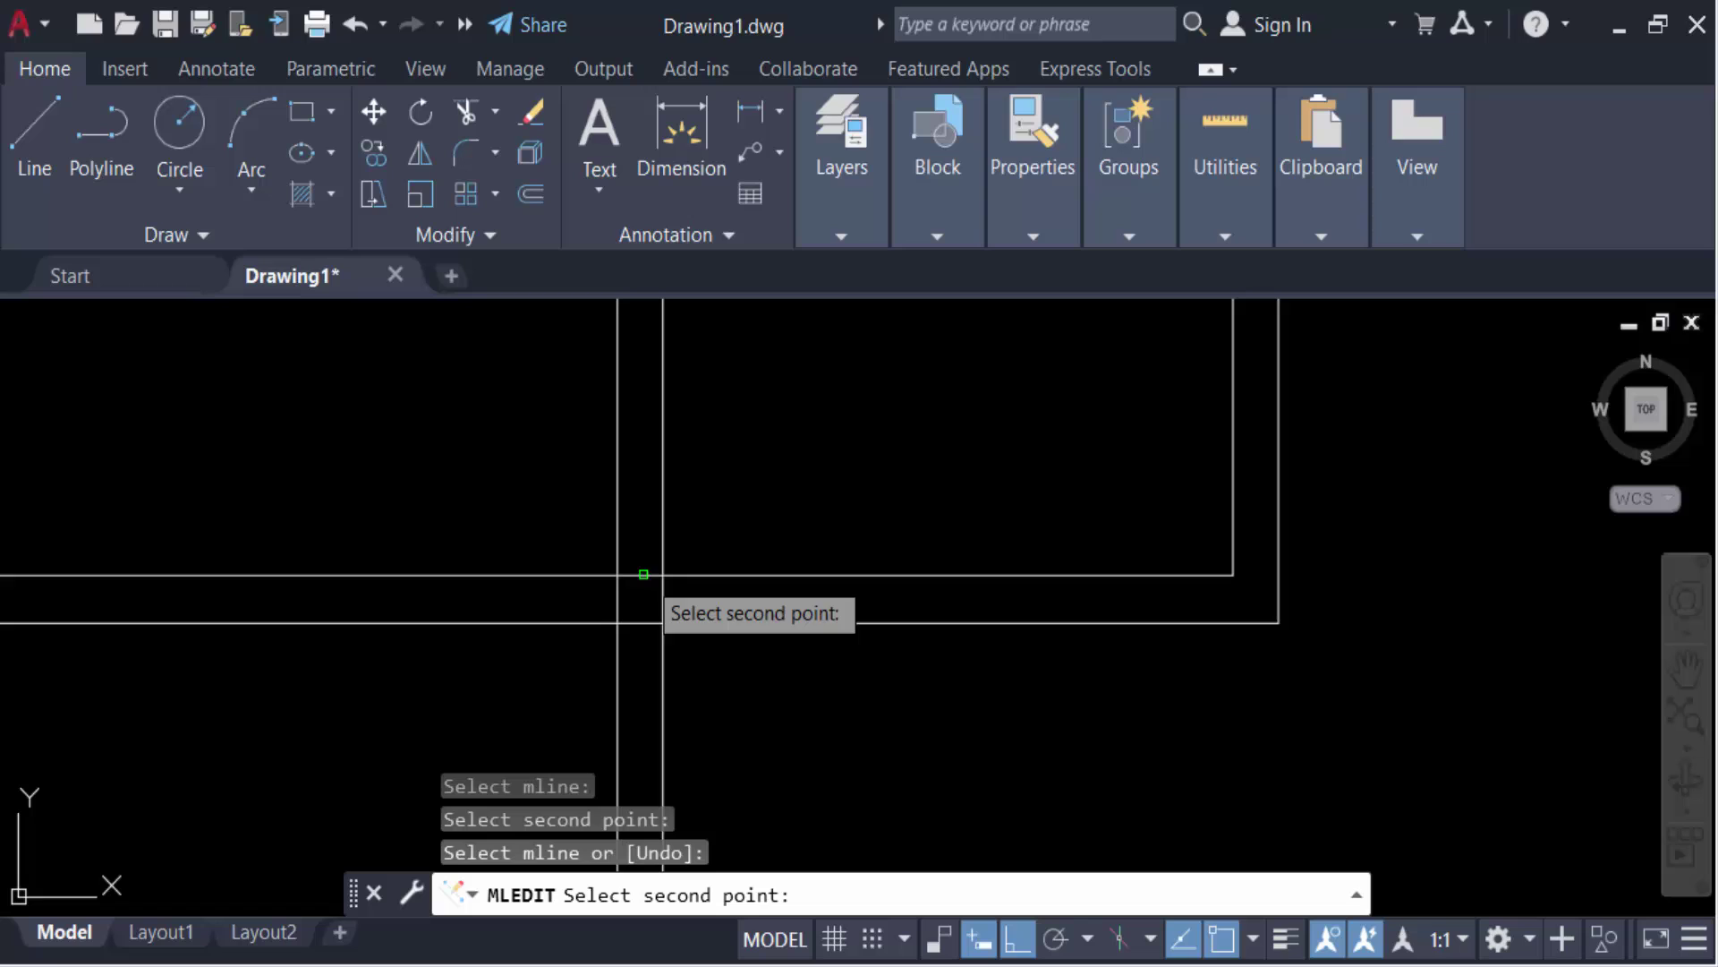
left_click(659, 625)
scroll(658, 625, "up", 4)
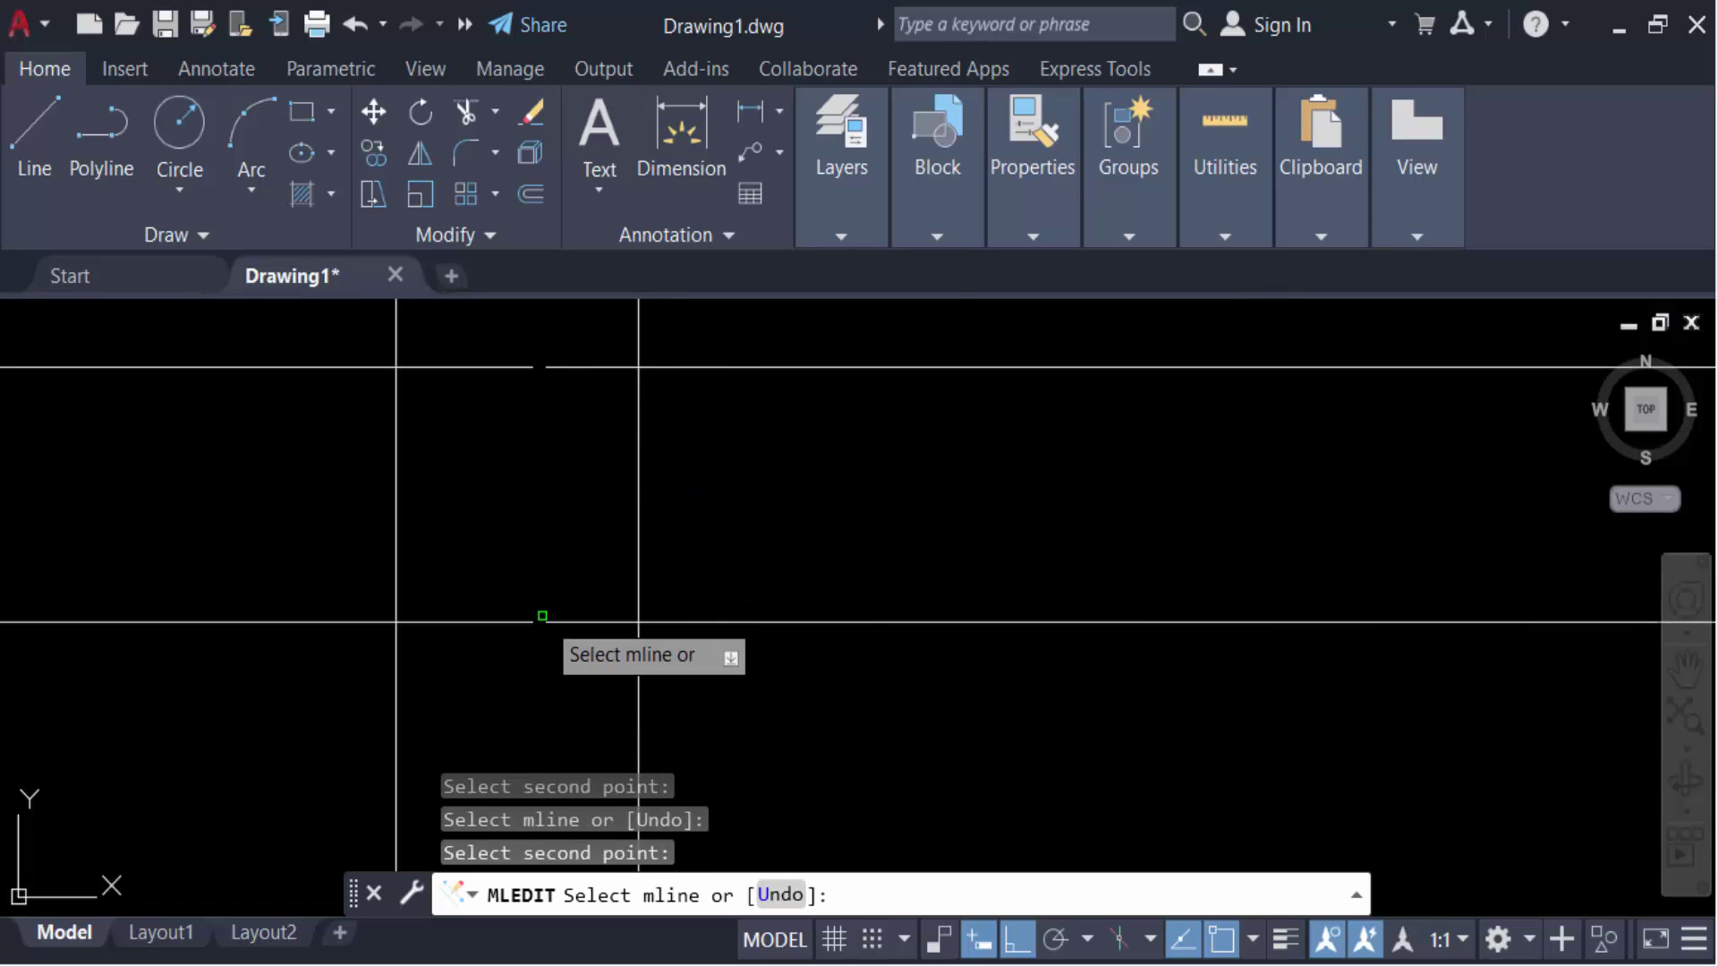
type("e")
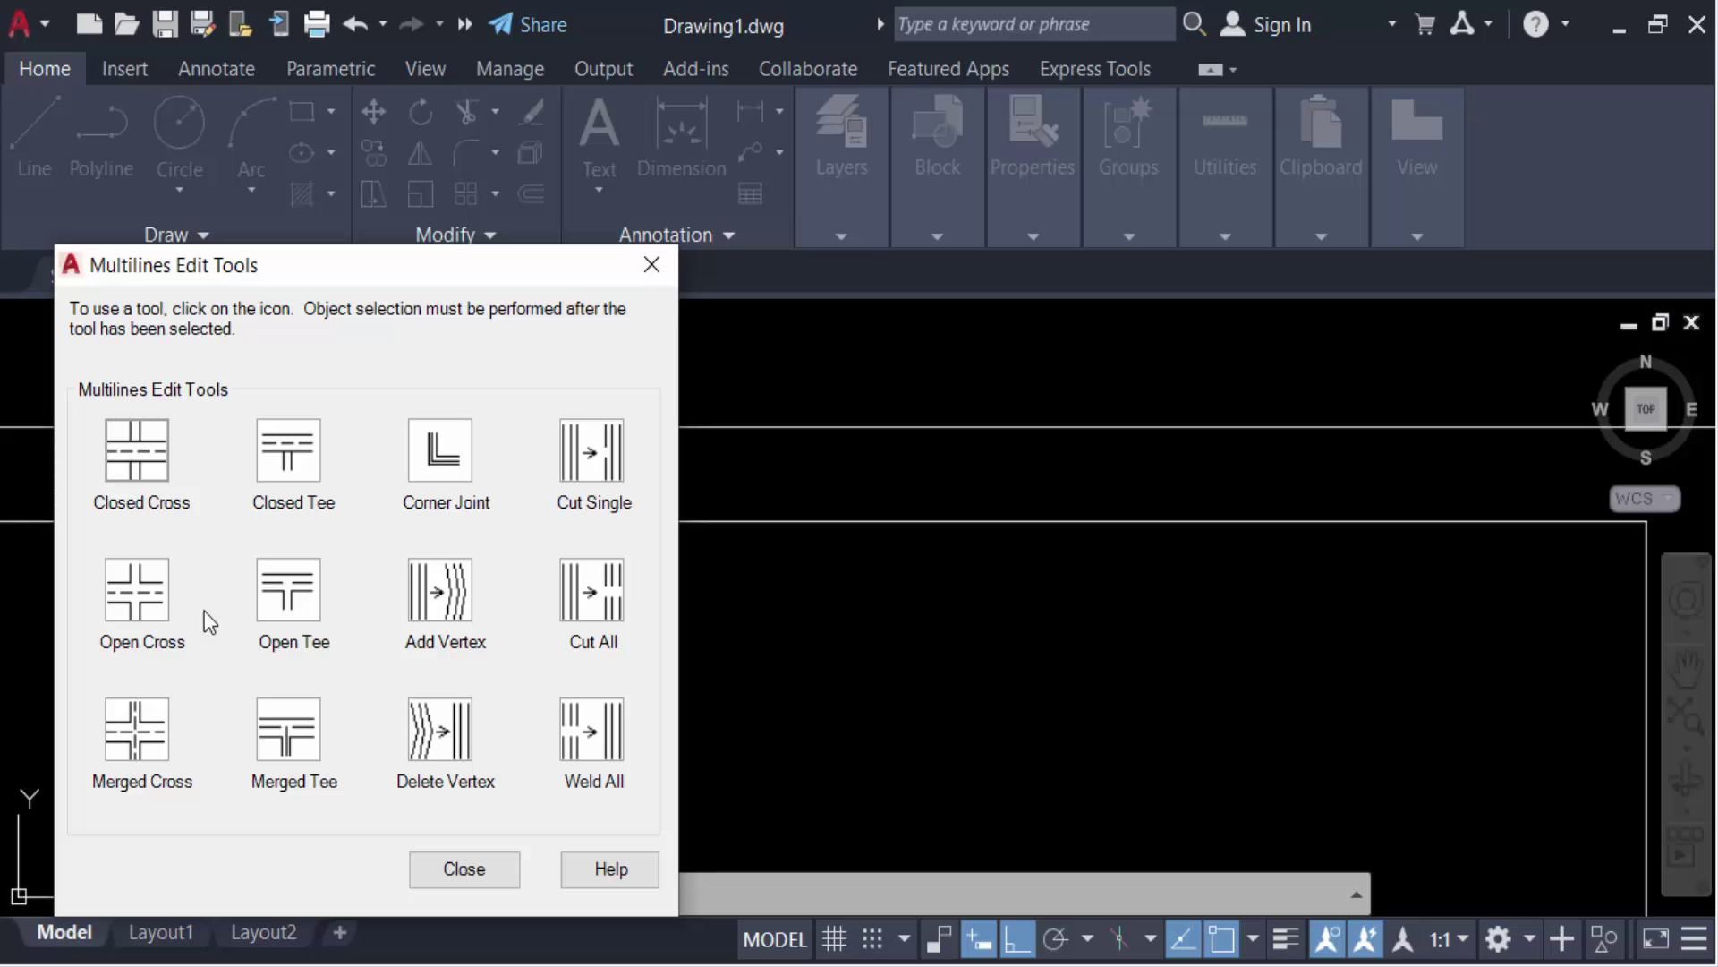
Clean the horizontal and vertical multiline crossing as a Closed Cross, then reopen MLEDIT
left_click(152, 473)
scroll(660, 675, "up", 4)
scroll(705, 670, "up", 5)
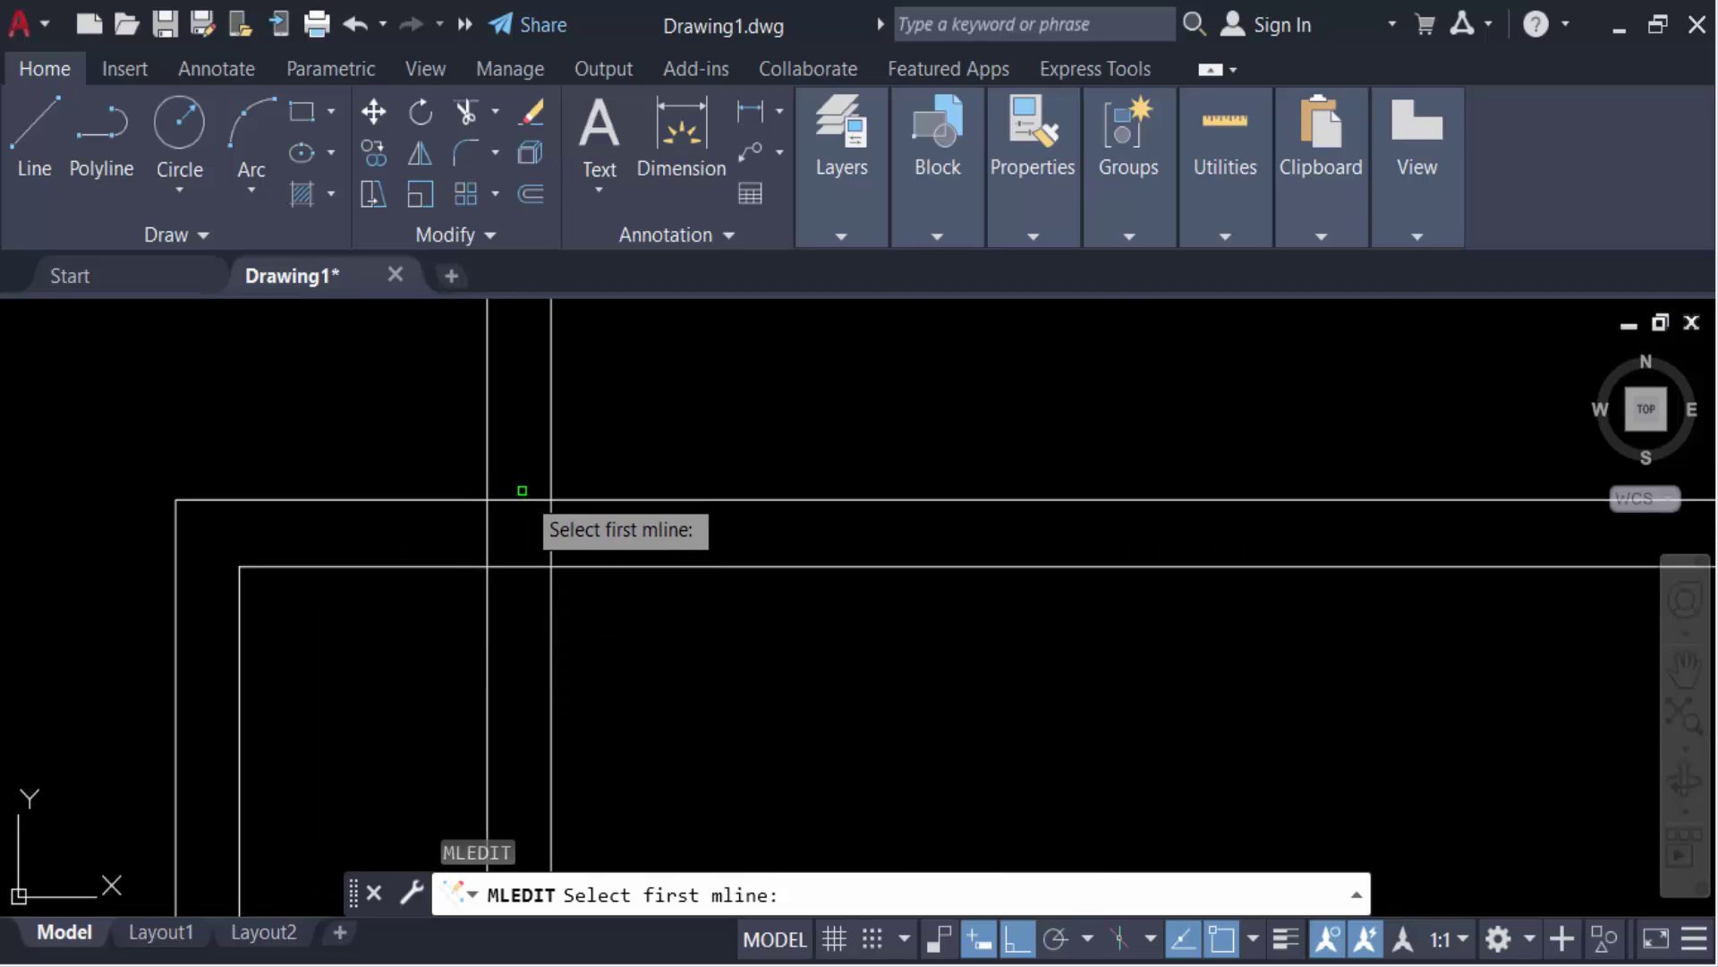
left_click(521, 494)
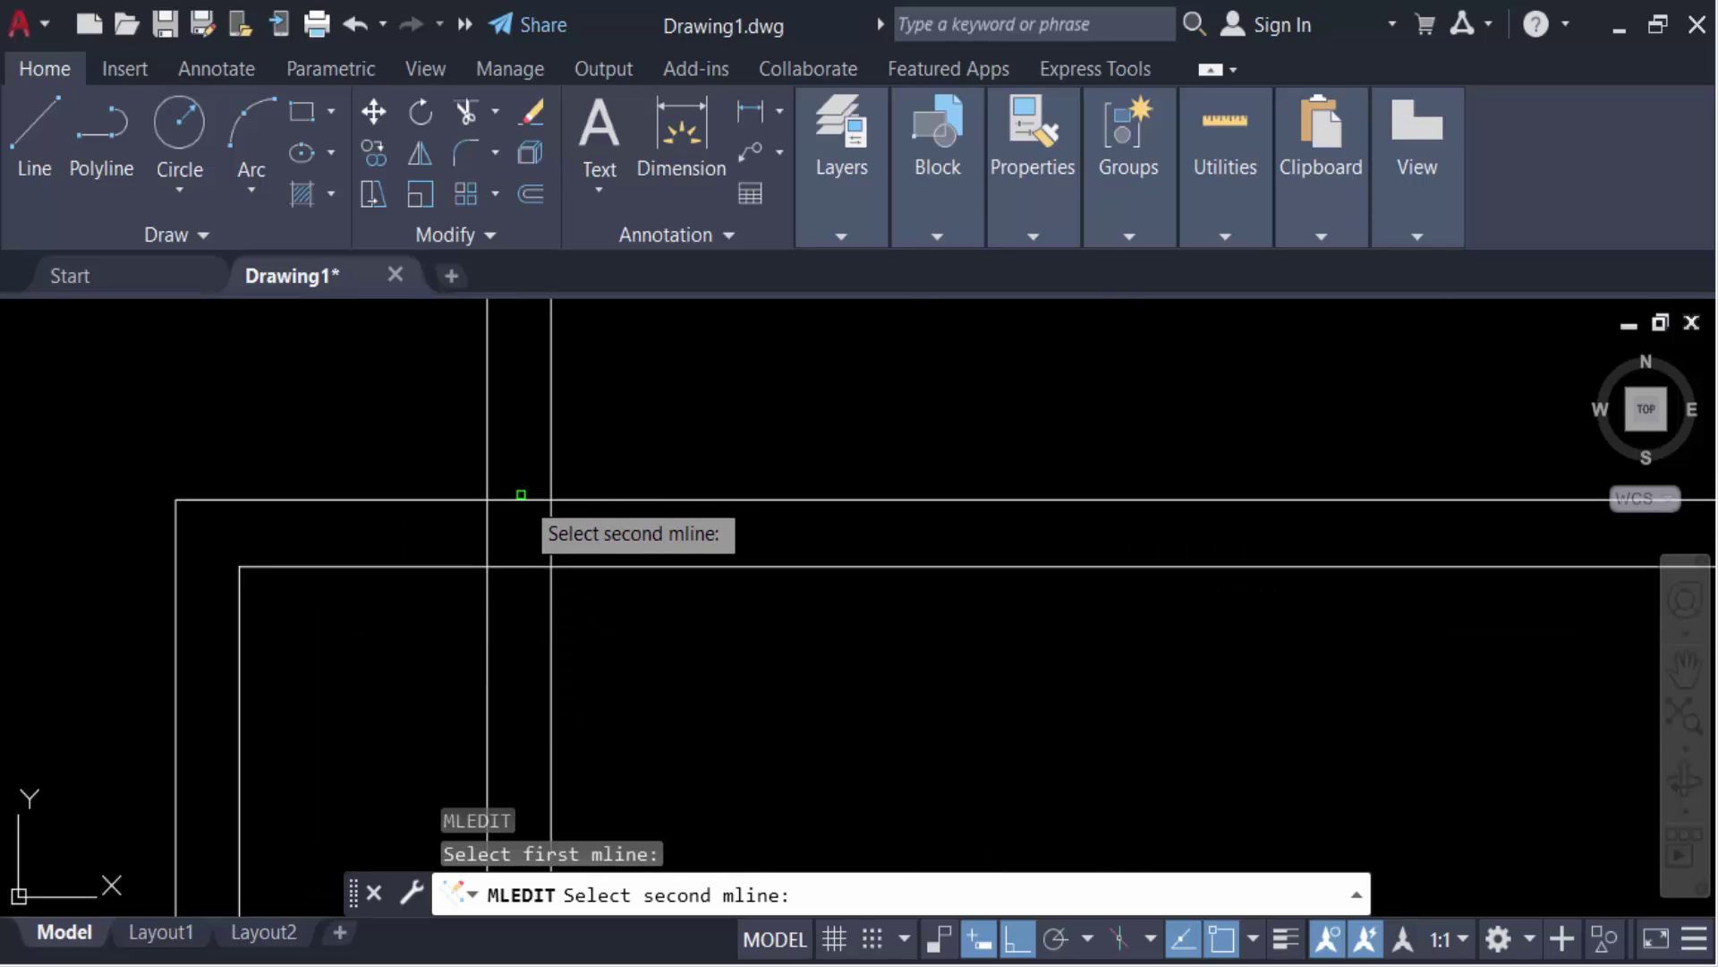
left_click(488, 585)
scroll(654, 610, "down", 3)
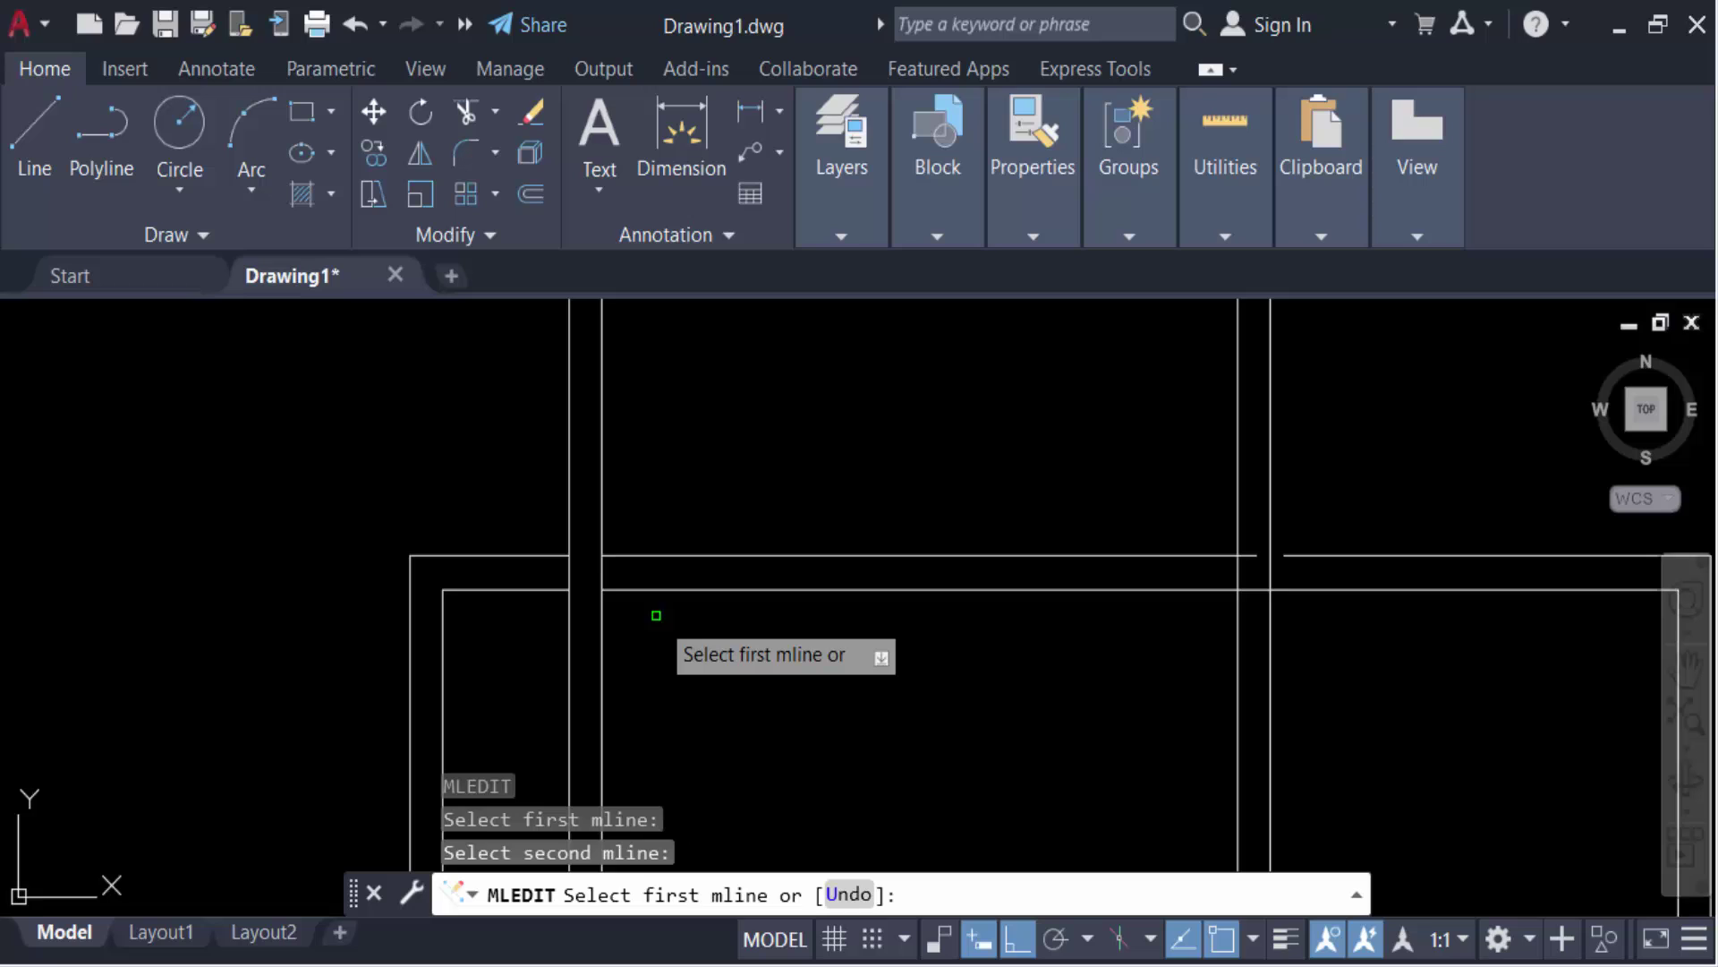
scroll(644, 690, "up", 3)
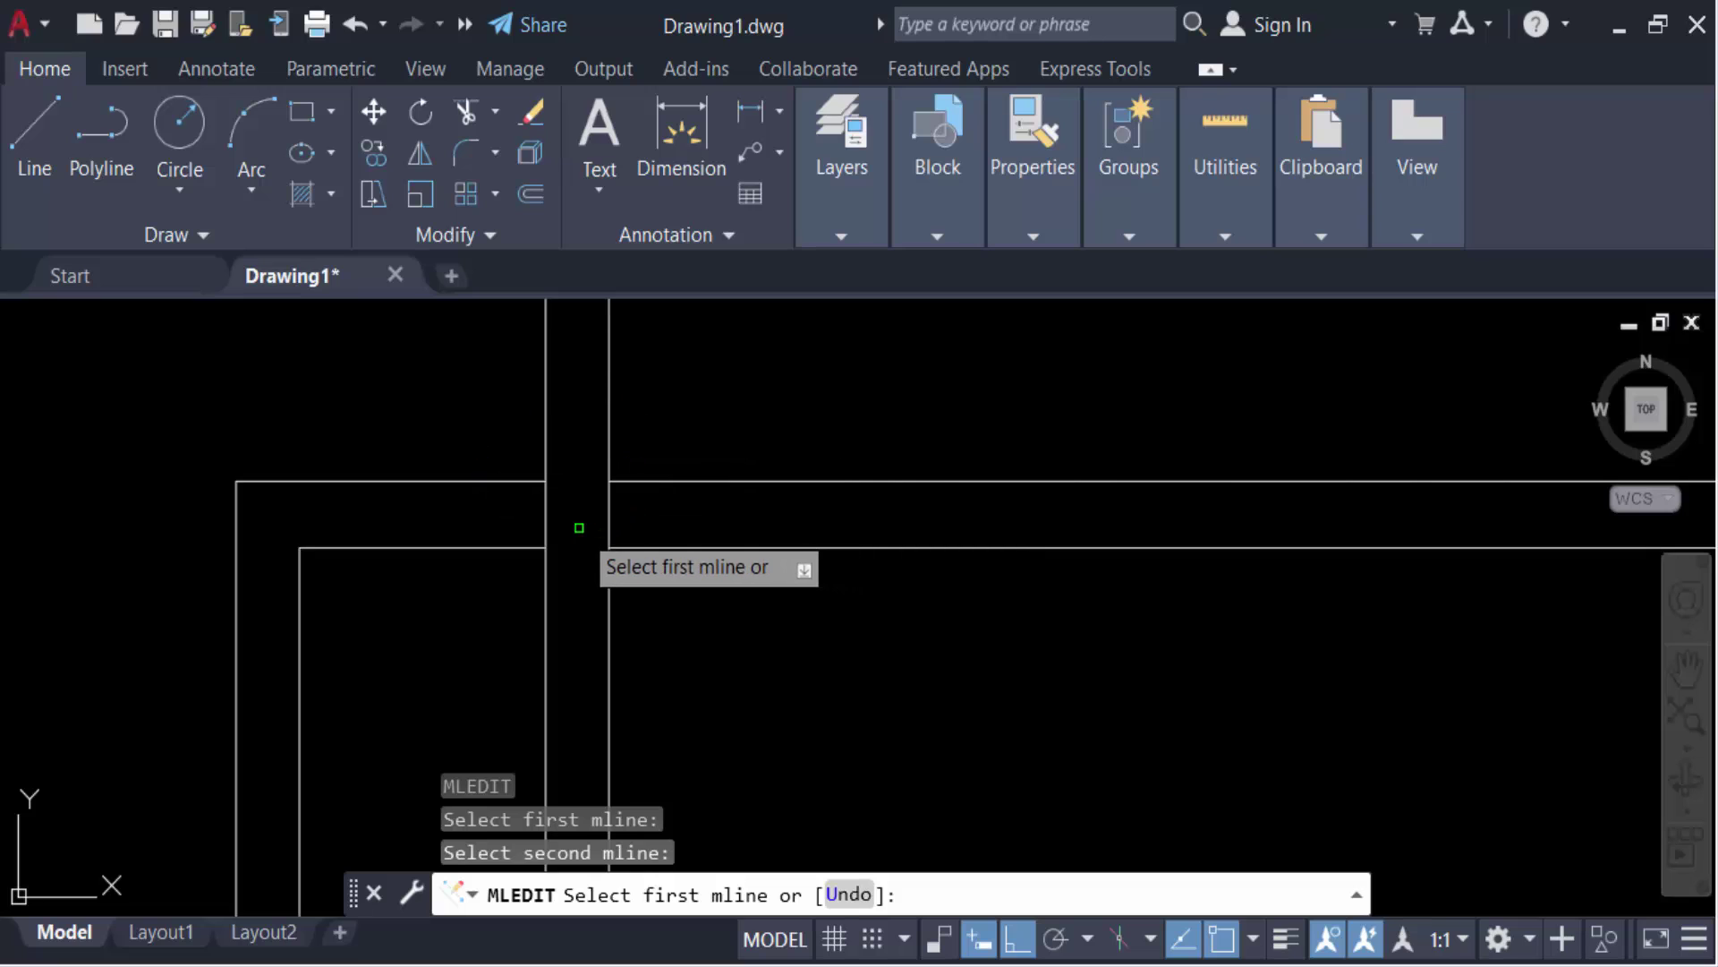
scroll(537, 530, "down", 5)
scroll(491, 707, "up", 5)
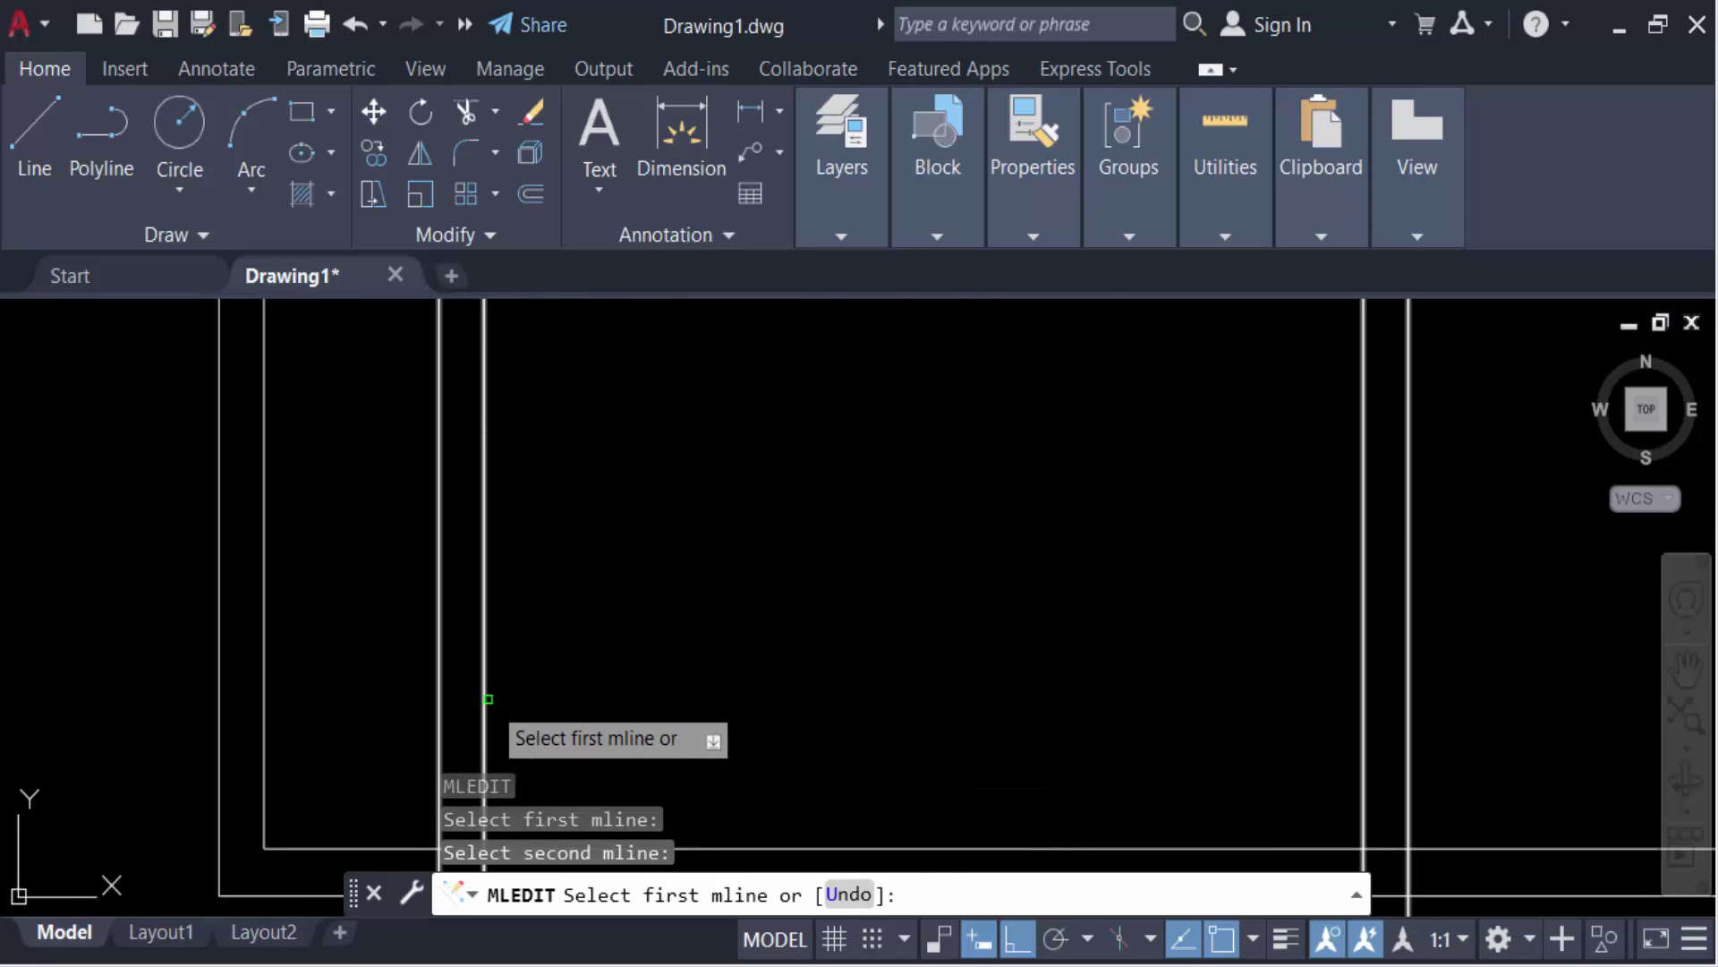
key("Escape")
key("Return")
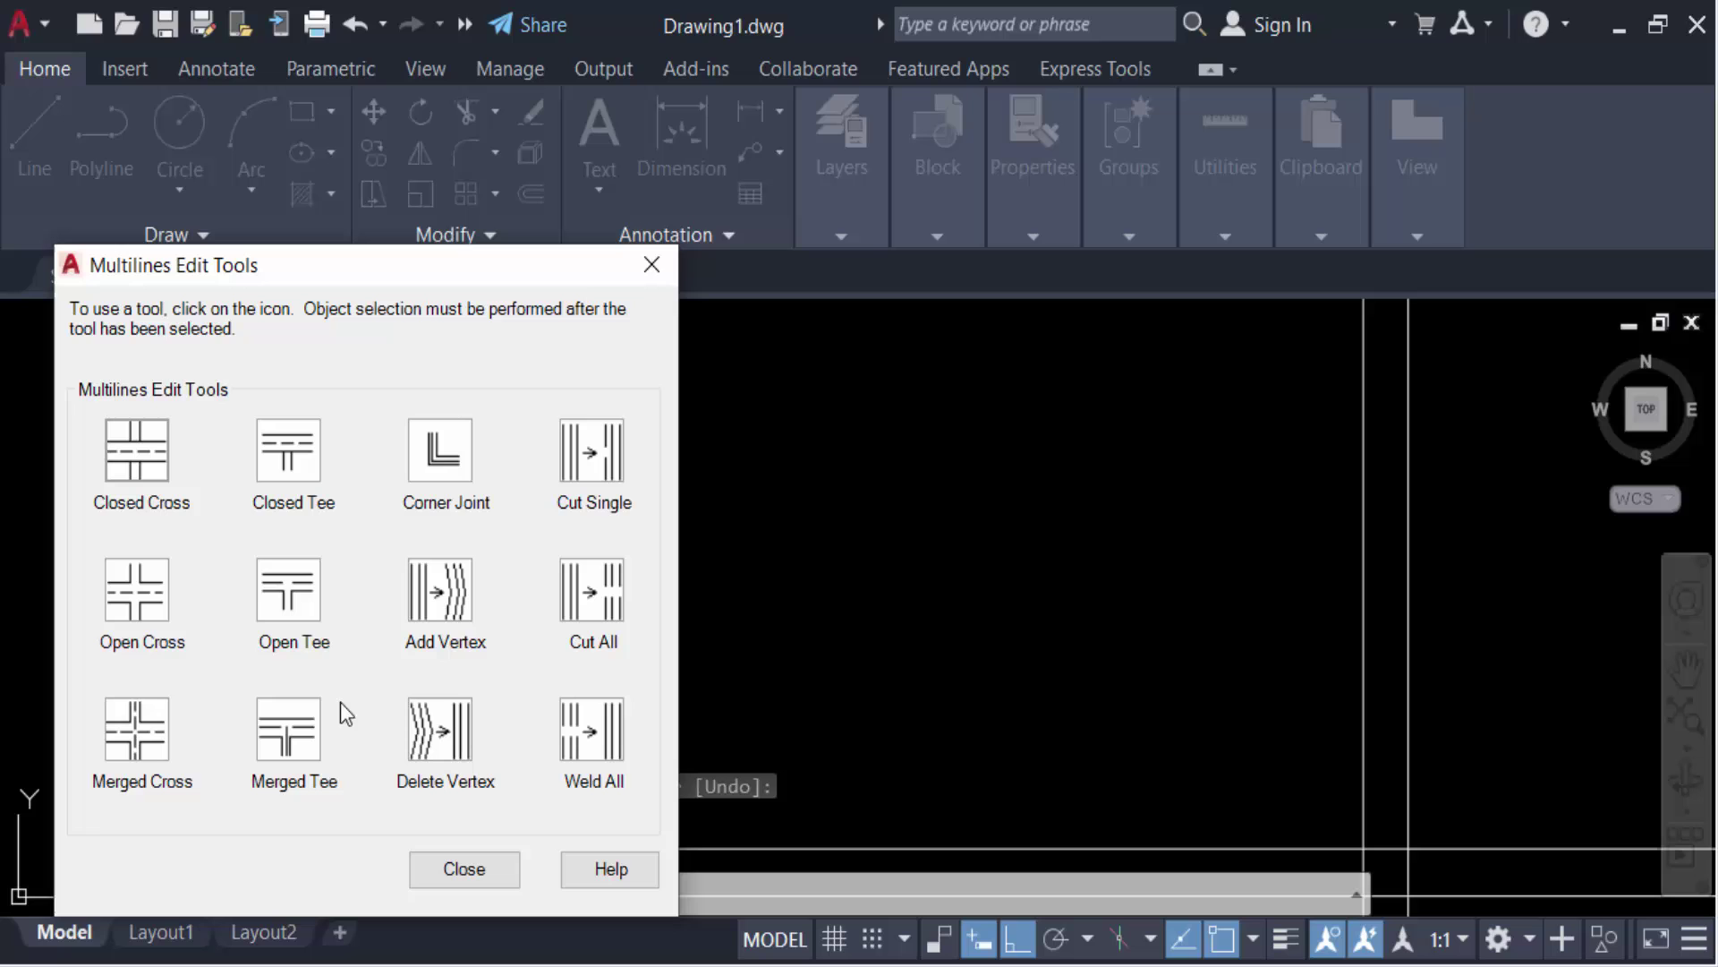
Apply Merged Cross to the upper-left crossing of the top and vertical multilines, leaving an open four-way junction
left_click(139, 750)
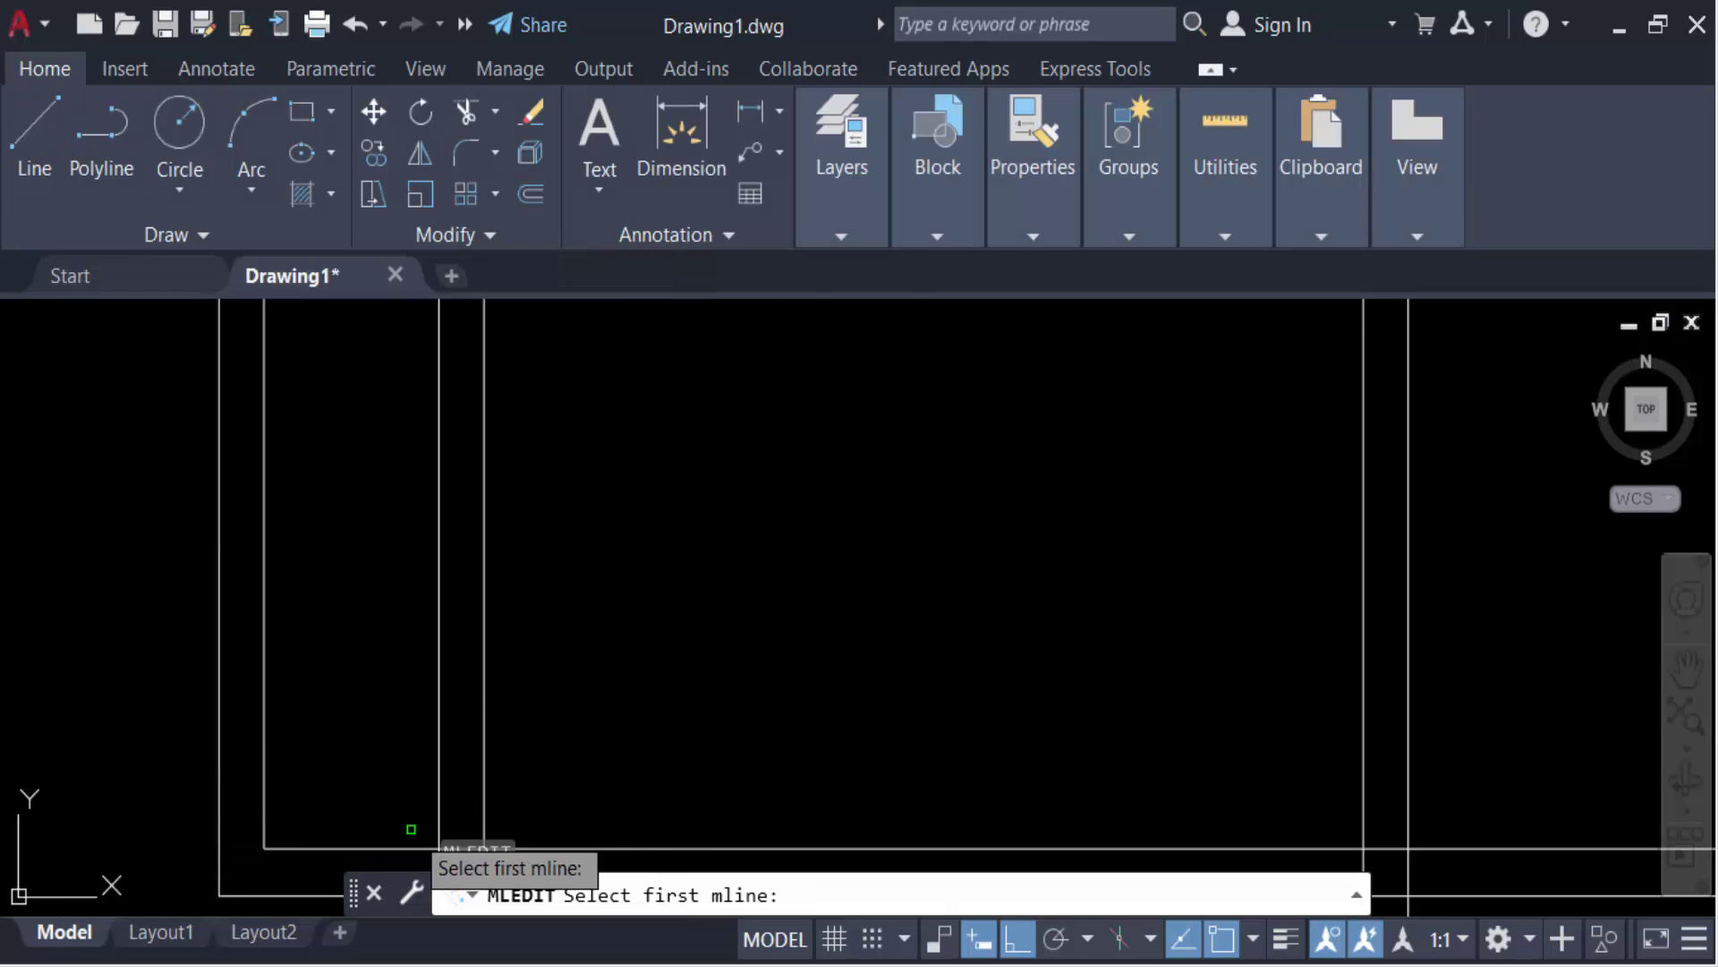
scroll(452, 649, "down", 3)
scroll(444, 364, "up", 3)
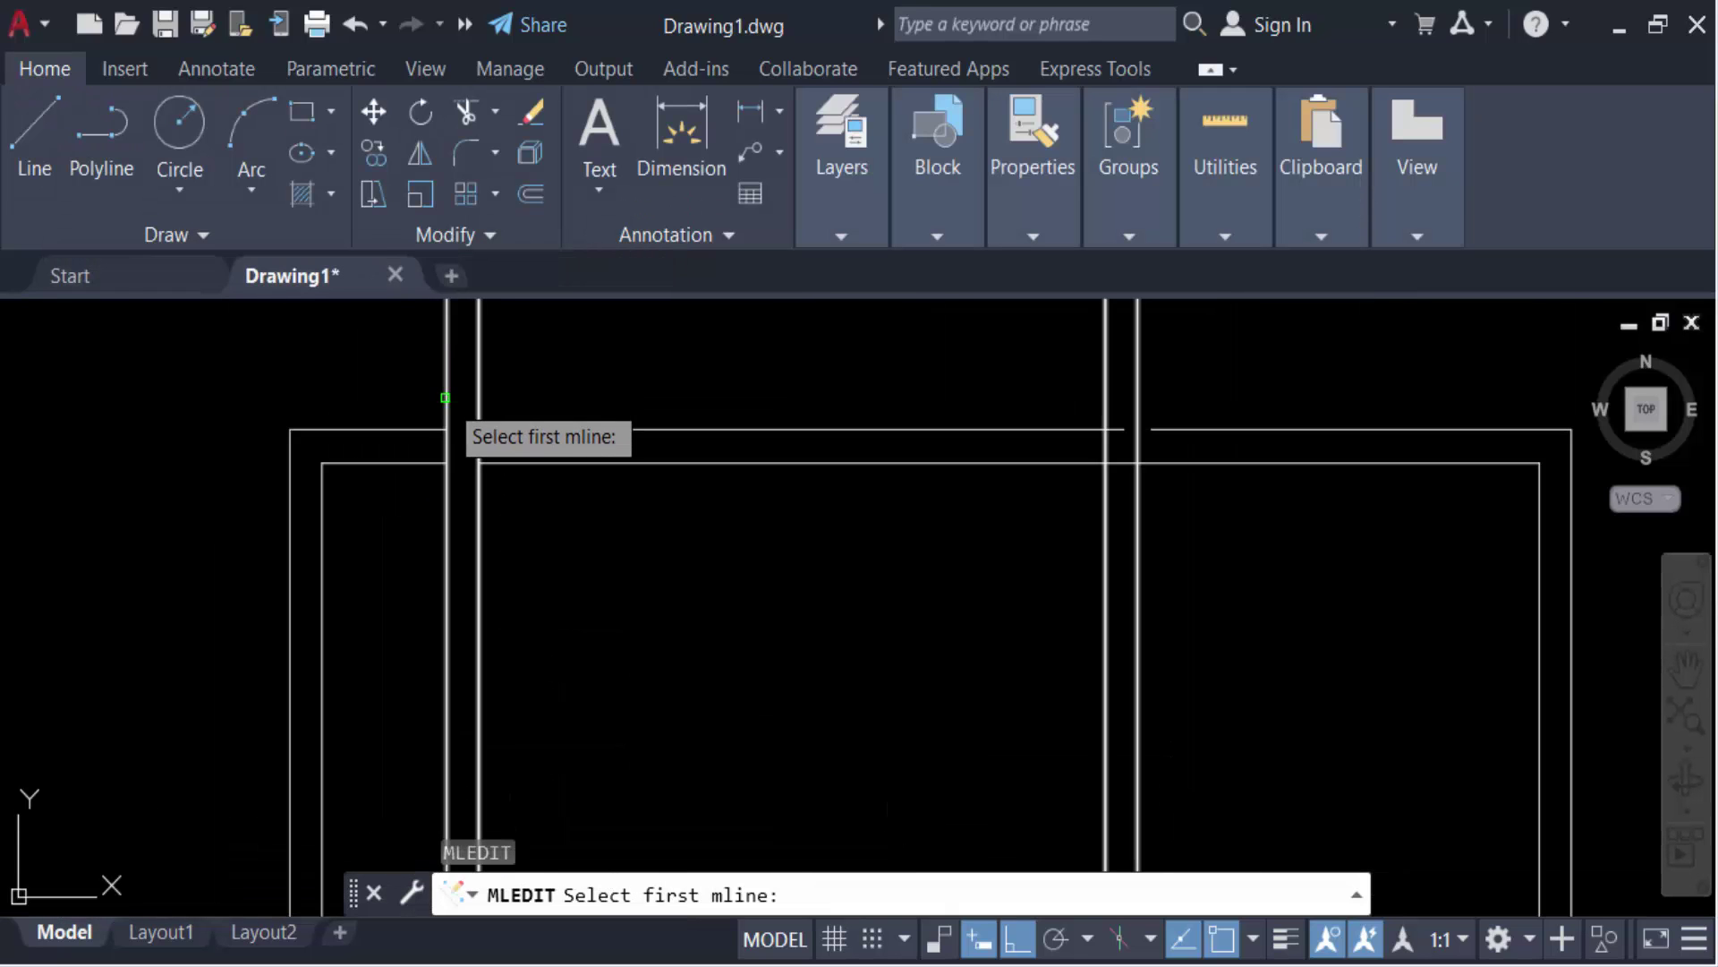
left_click(433, 428)
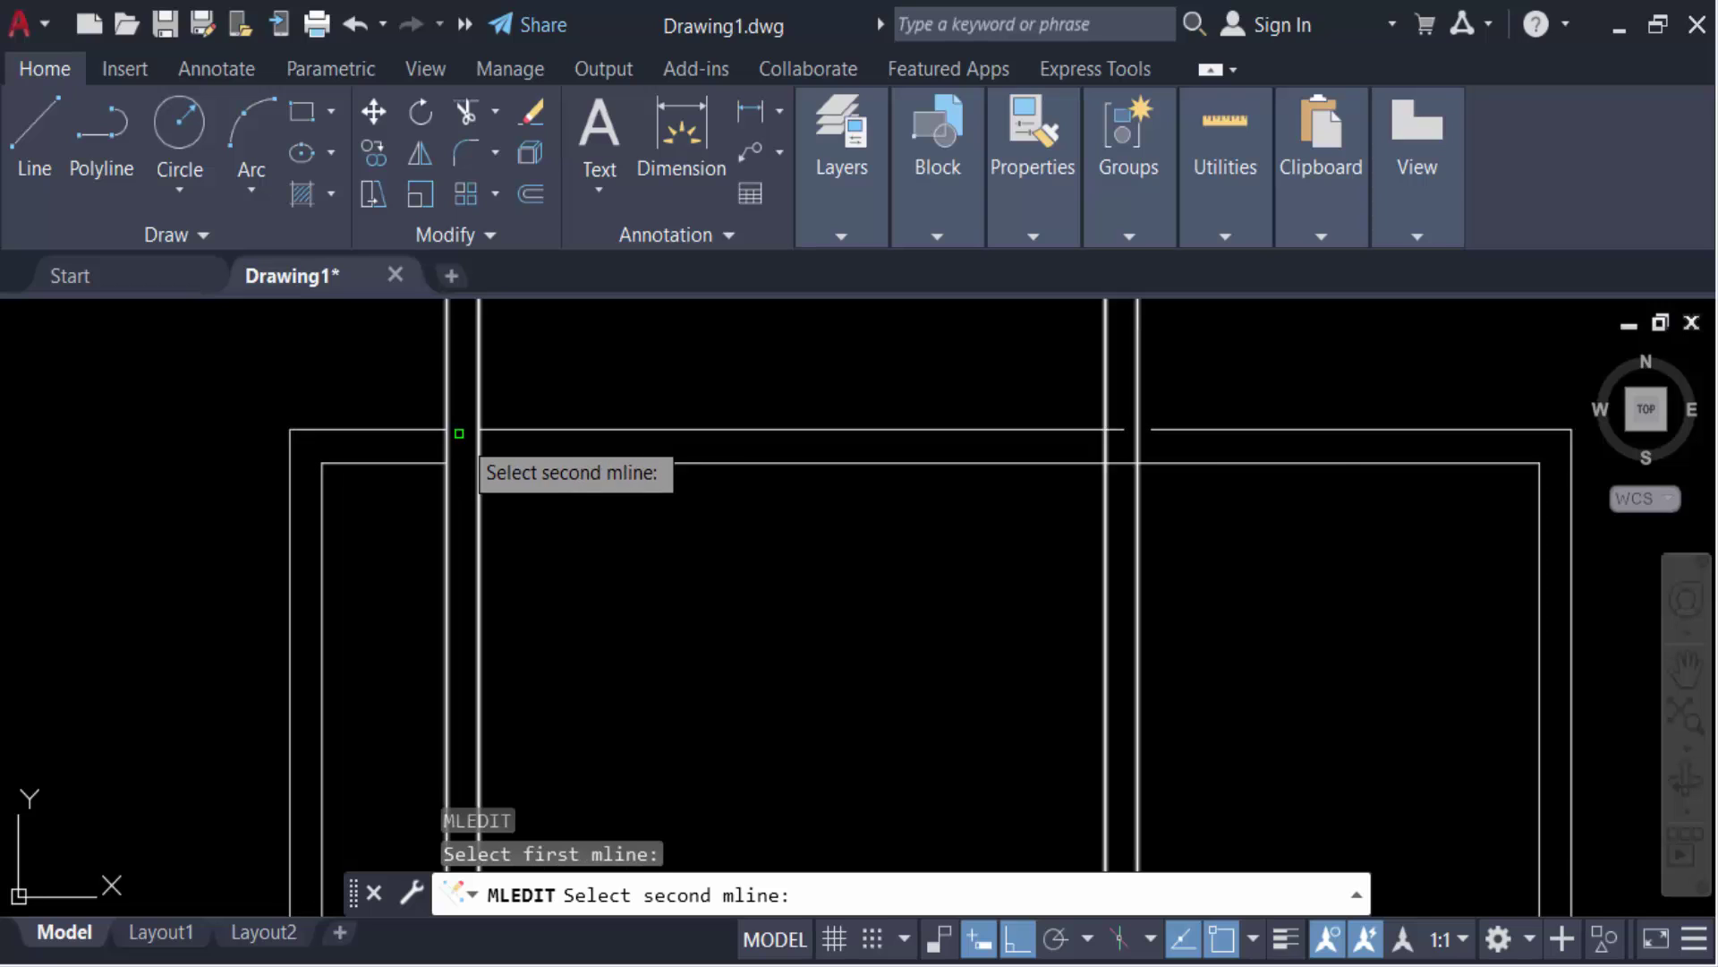
left_click(478, 400)
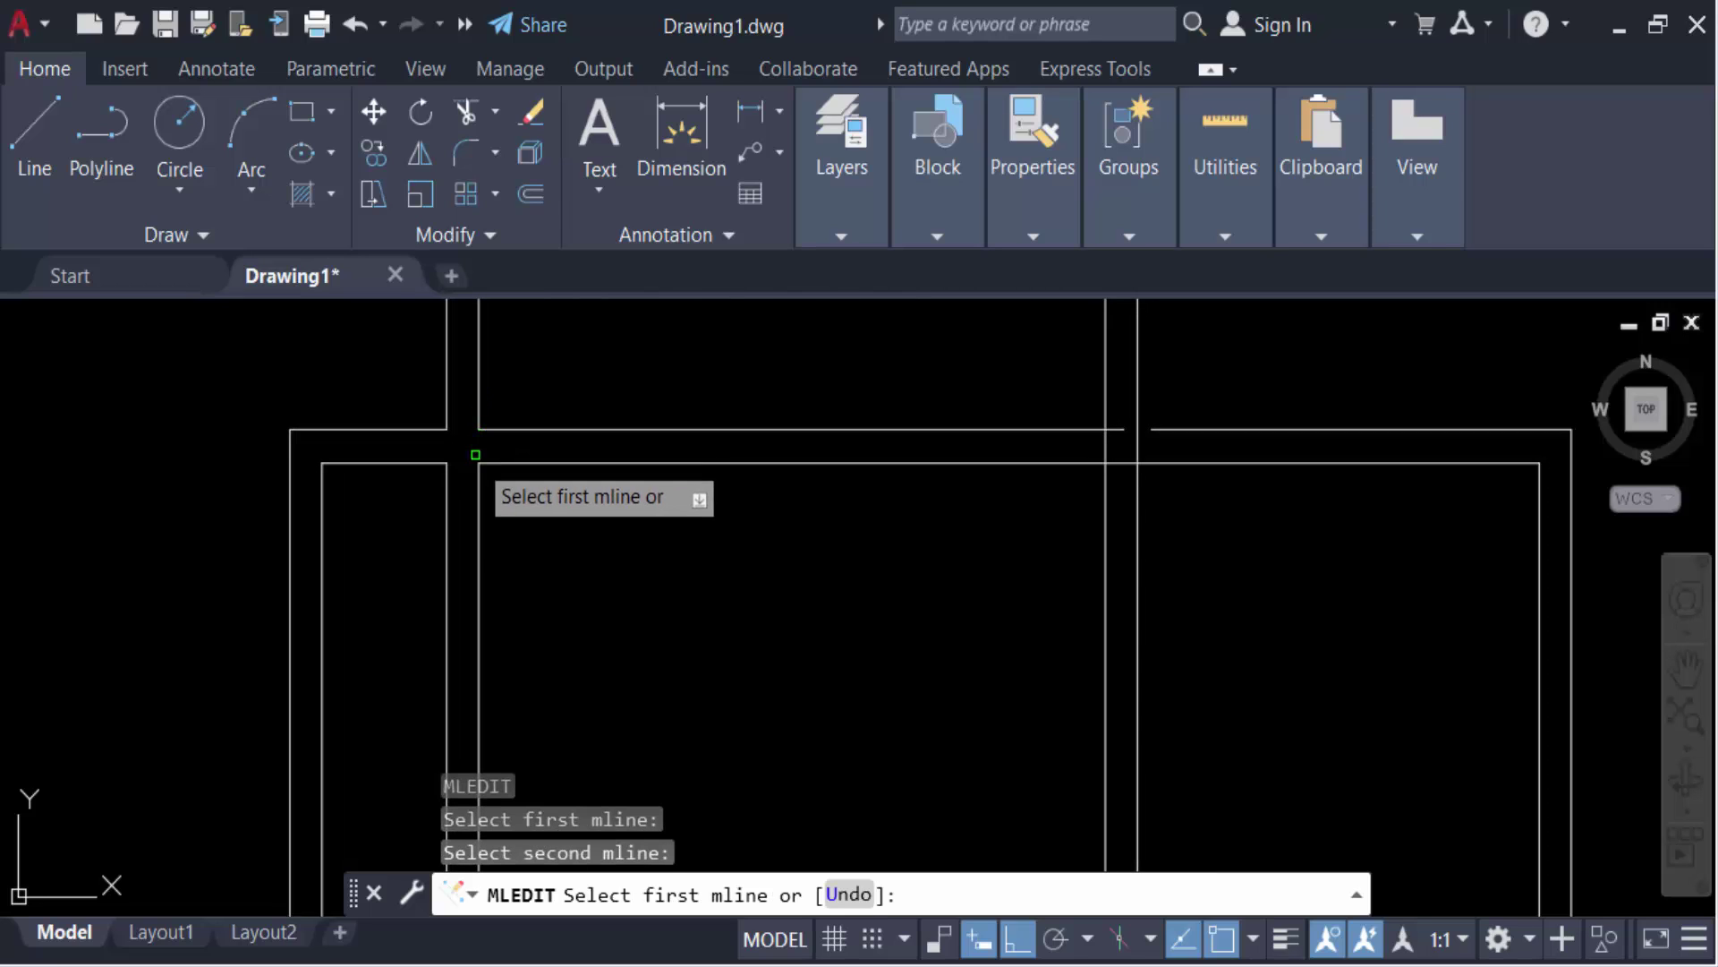
scroll(447, 443, "up", 3)
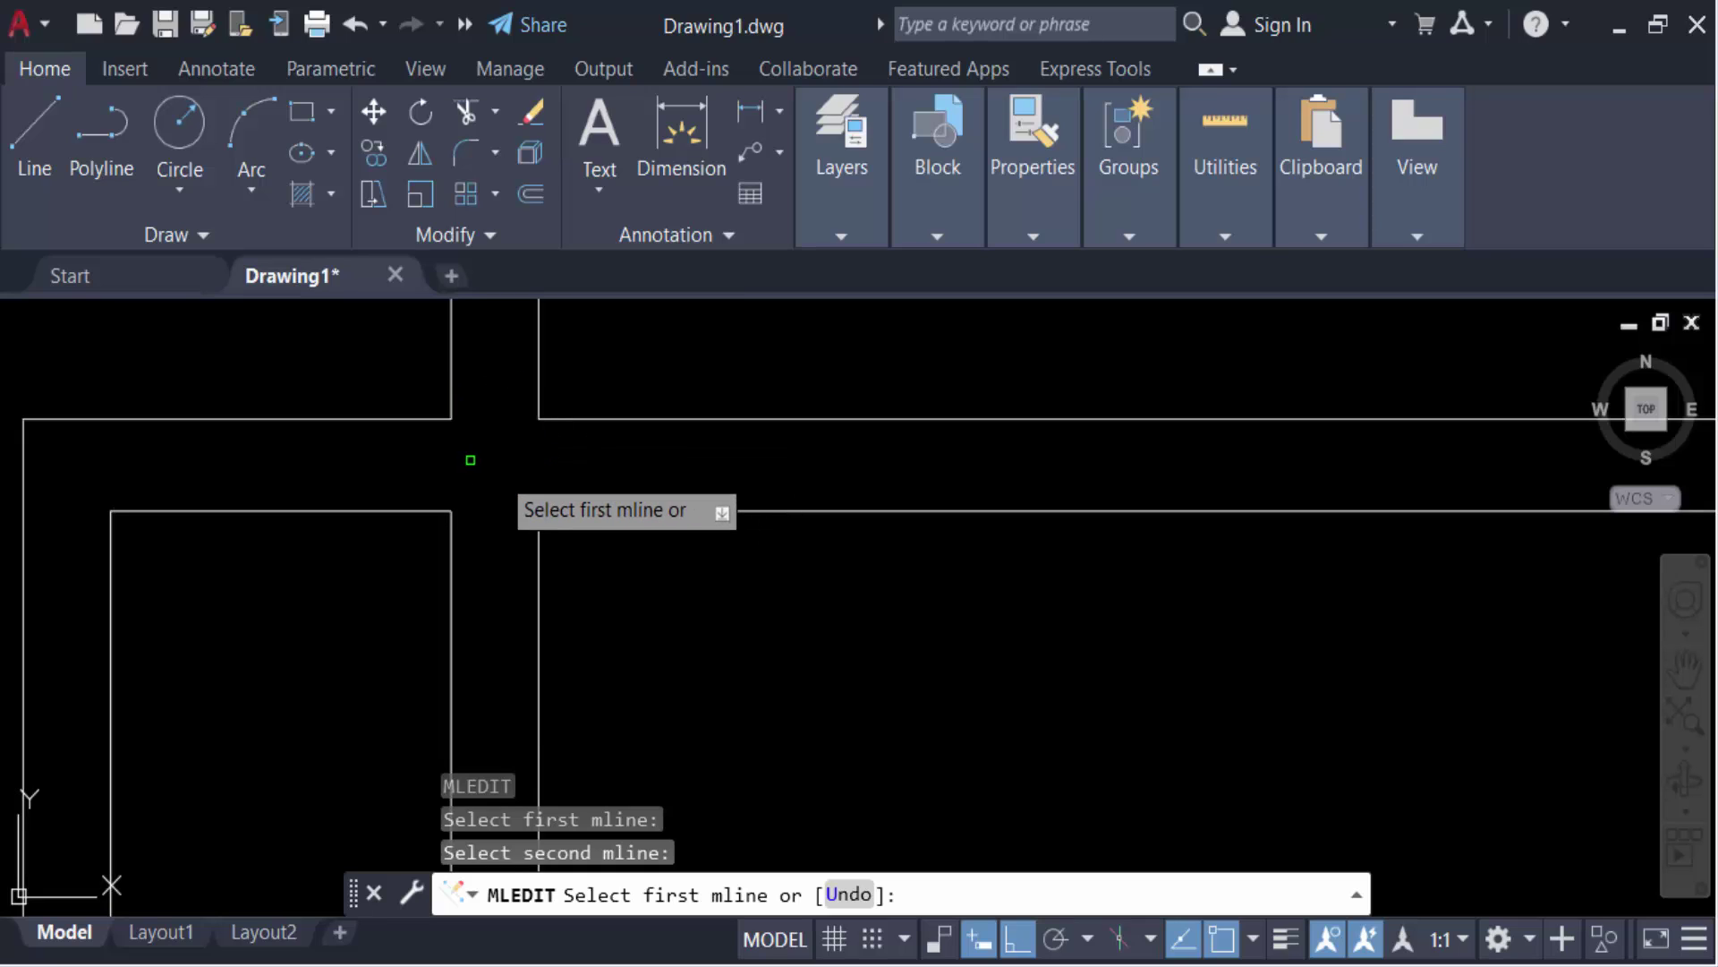
key("Return")
key("Return")
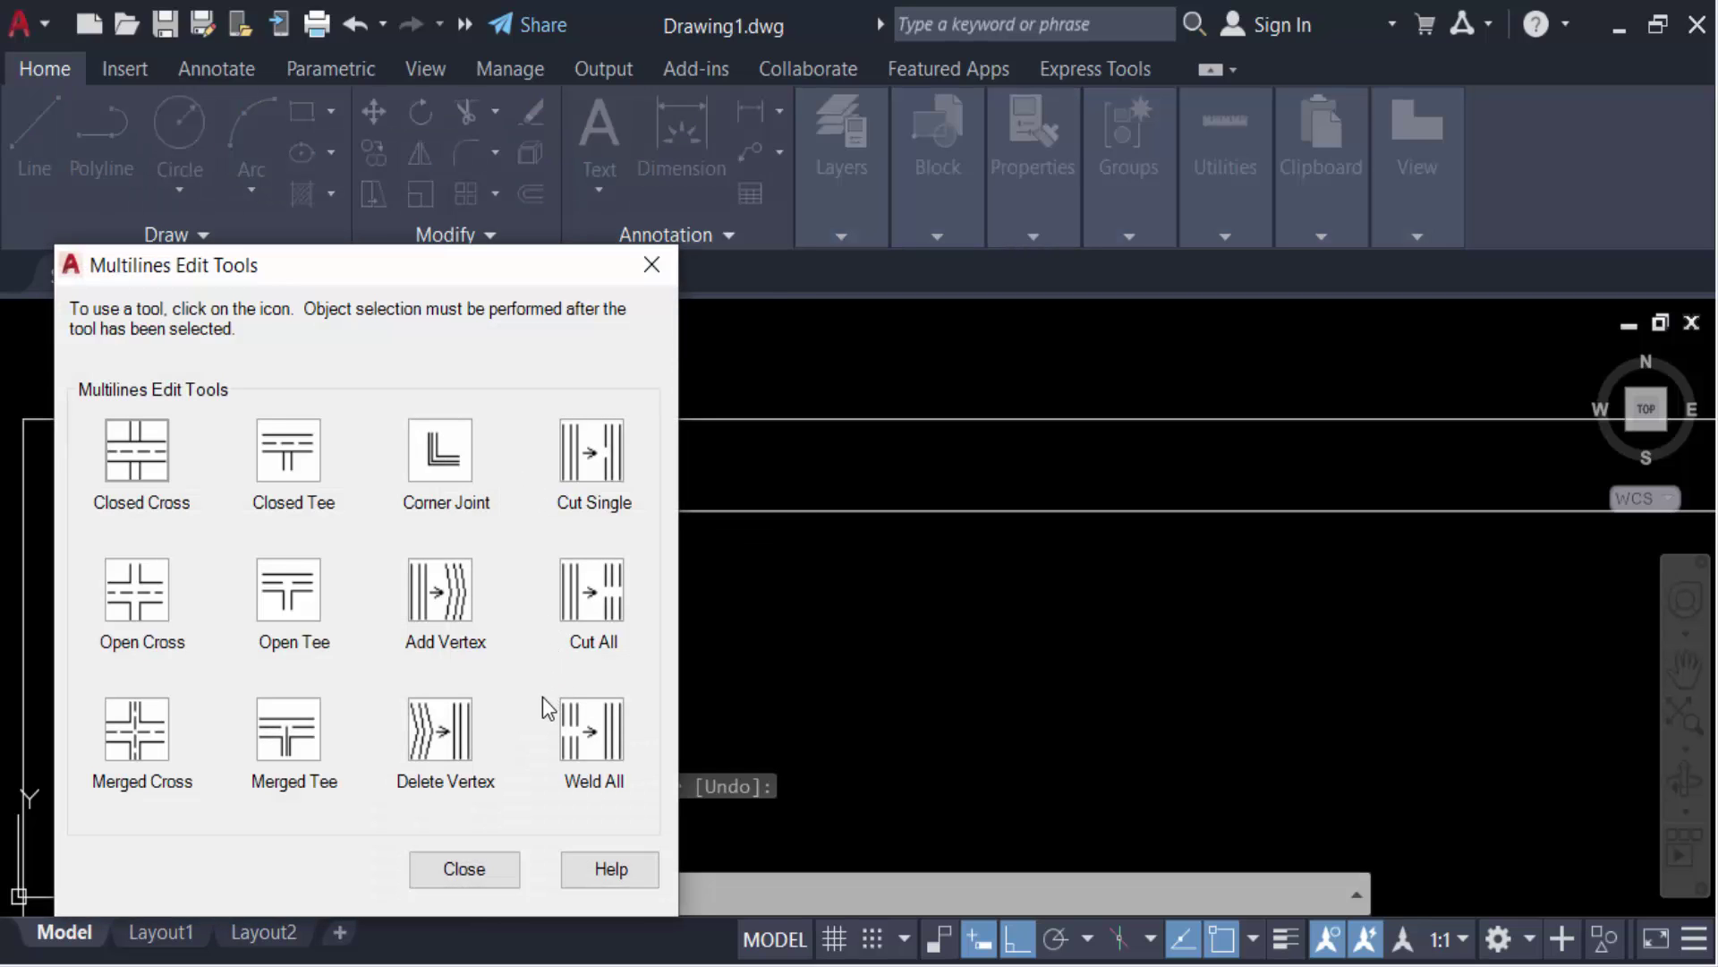
left_click(288, 727)
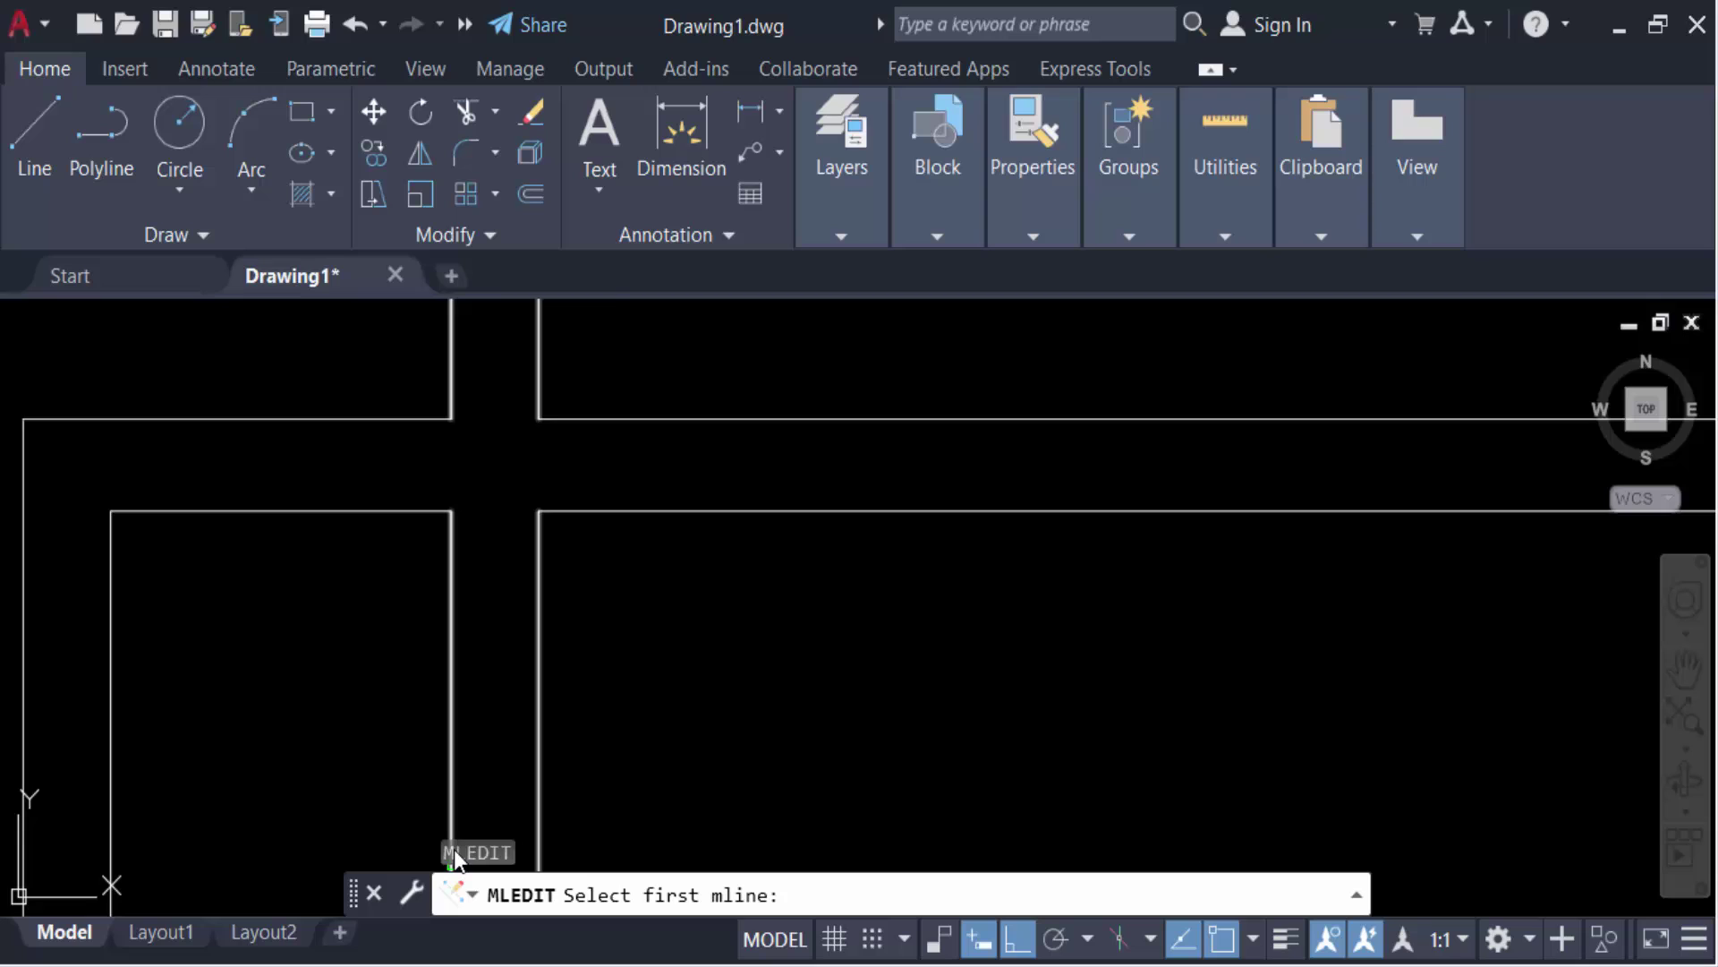
scroll(394, 756, "down", 2)
scroll(886, 637, "up", 5)
scroll(890, 642, "down", 5)
key("Return")
key("Return")
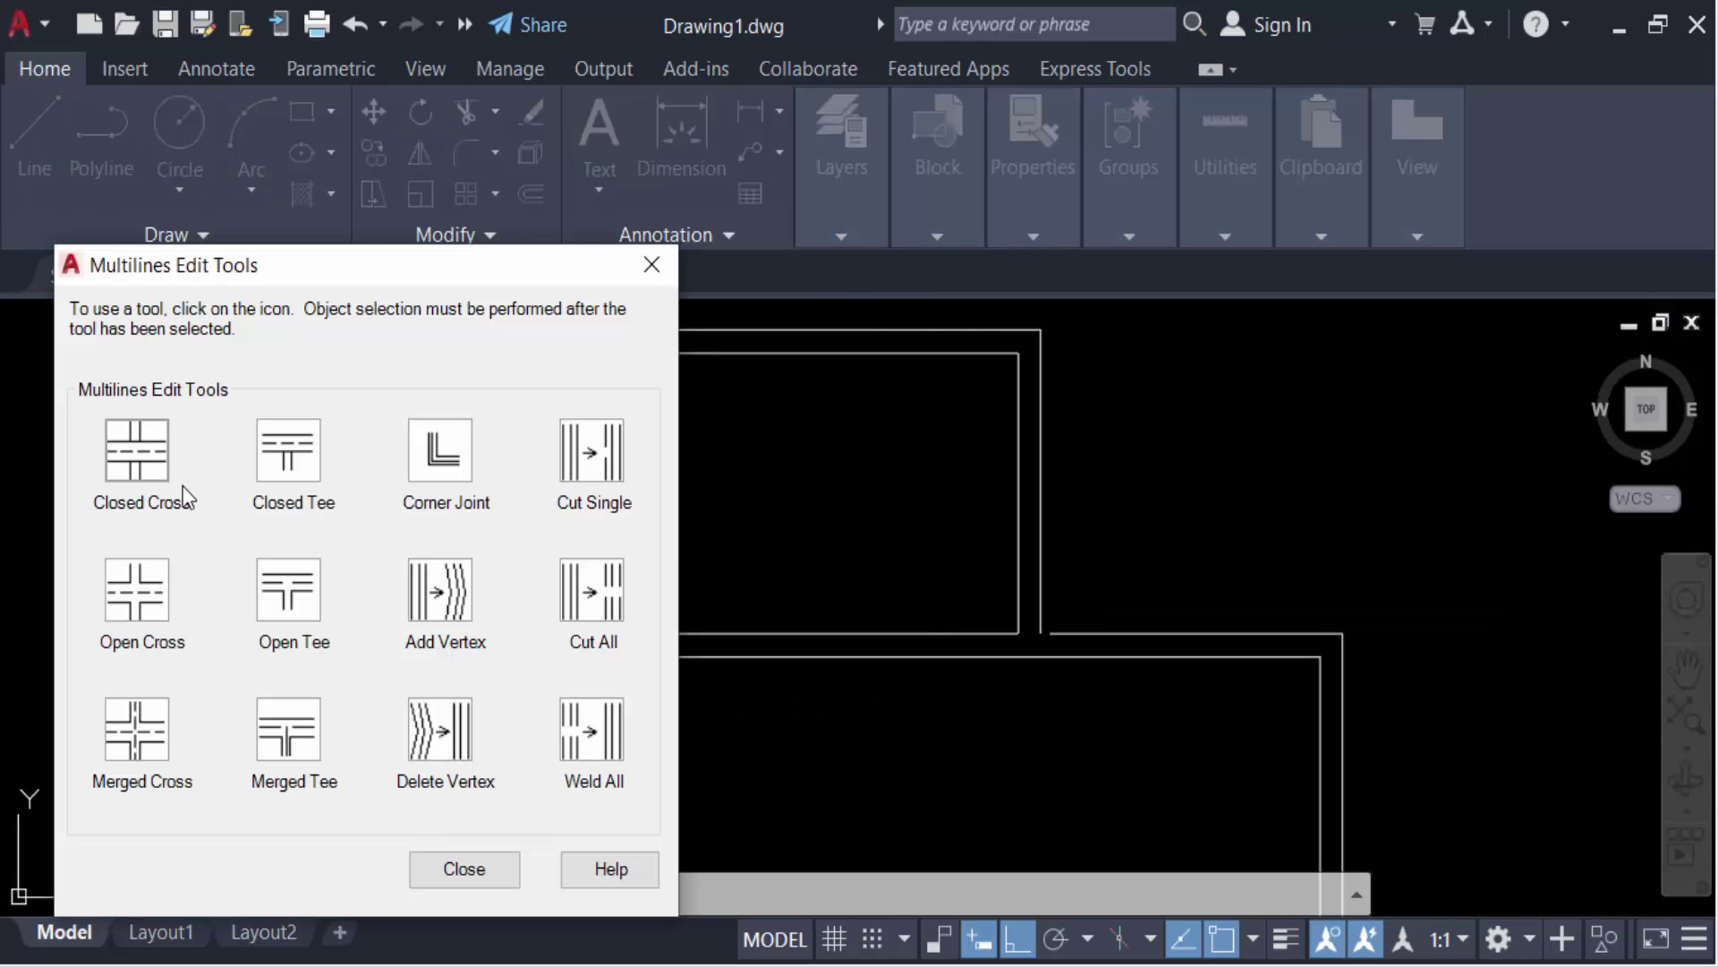